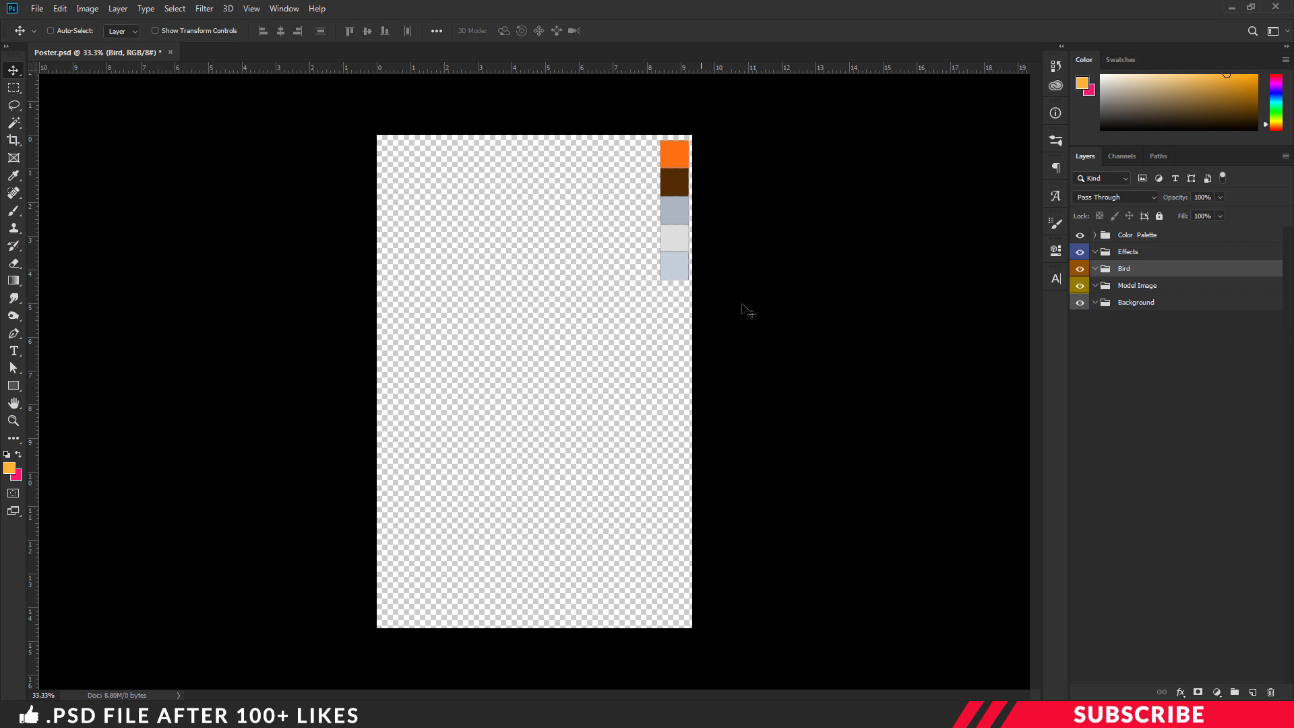
# Open the cloudy sky picture Image-1 from the PTE46 folder in Photoshop
pyautogui.hotkey('alt', 'Tab')
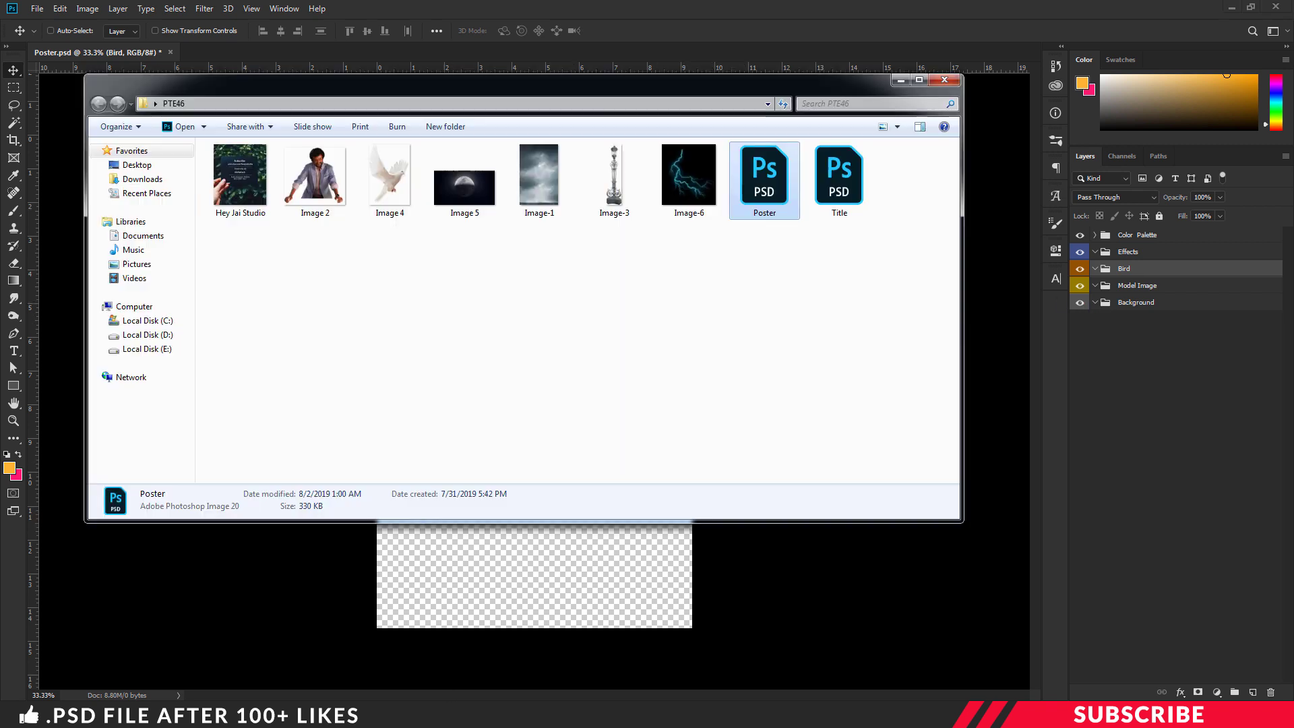
pyautogui.click(540, 177)
pyautogui.rightClick(549, 184)
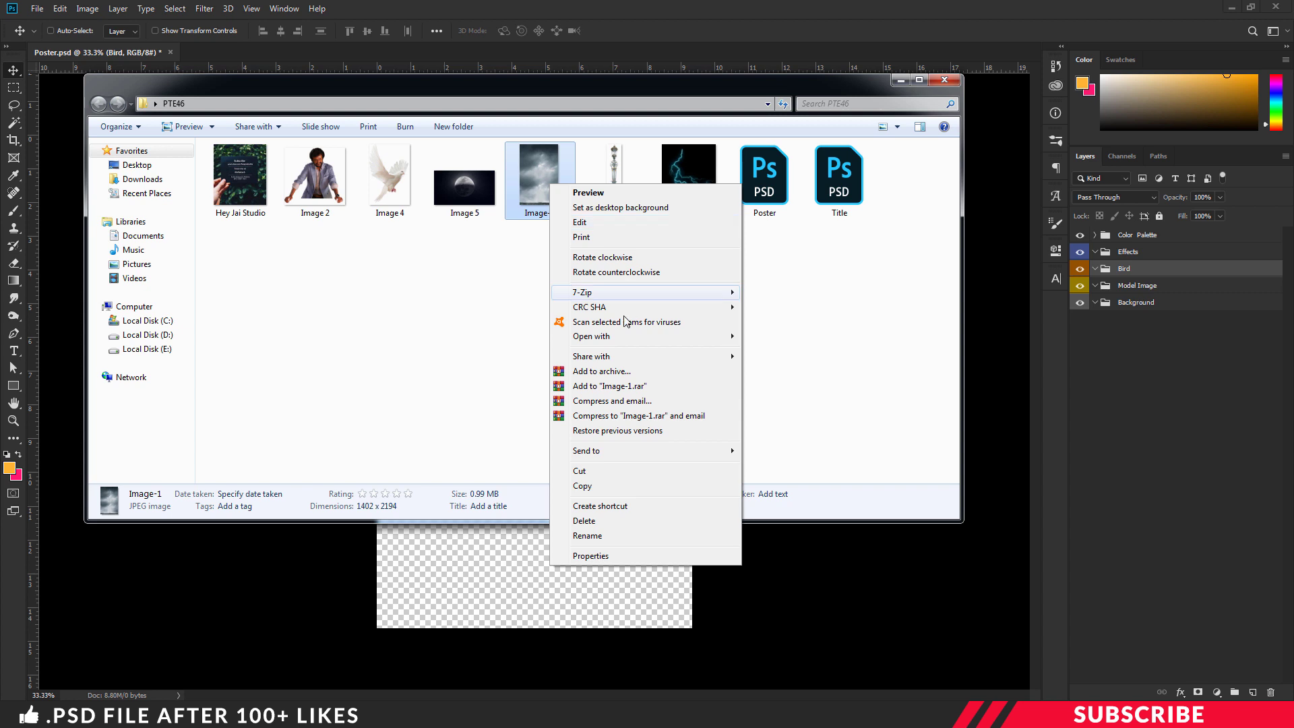
pyautogui.moveTo(607, 336)
pyautogui.click(779, 335)
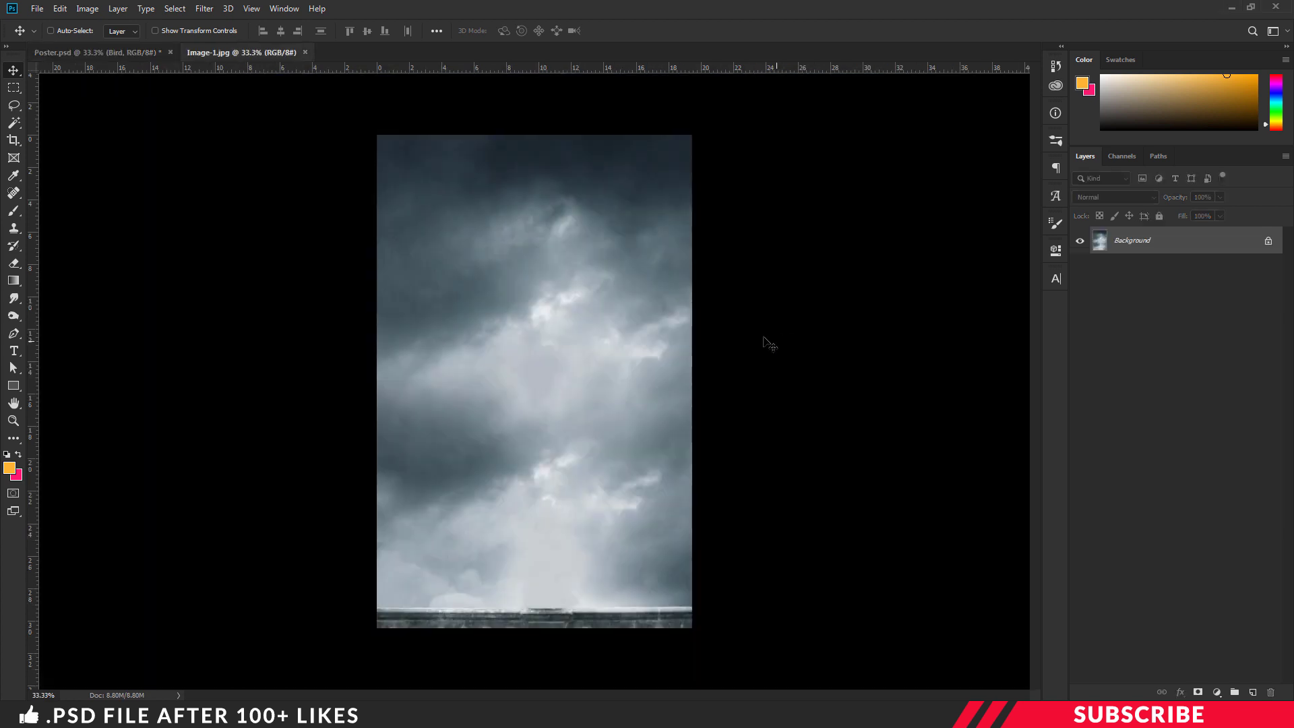
# Copy the sky image into the Poster document, close its source file, and place the new layer in the Background group
pyautogui.moveTo(269, 53); pyautogui.dragTo(283, 116)
pyautogui.moveTo(506, 259); pyautogui.dragTo(593, 280)
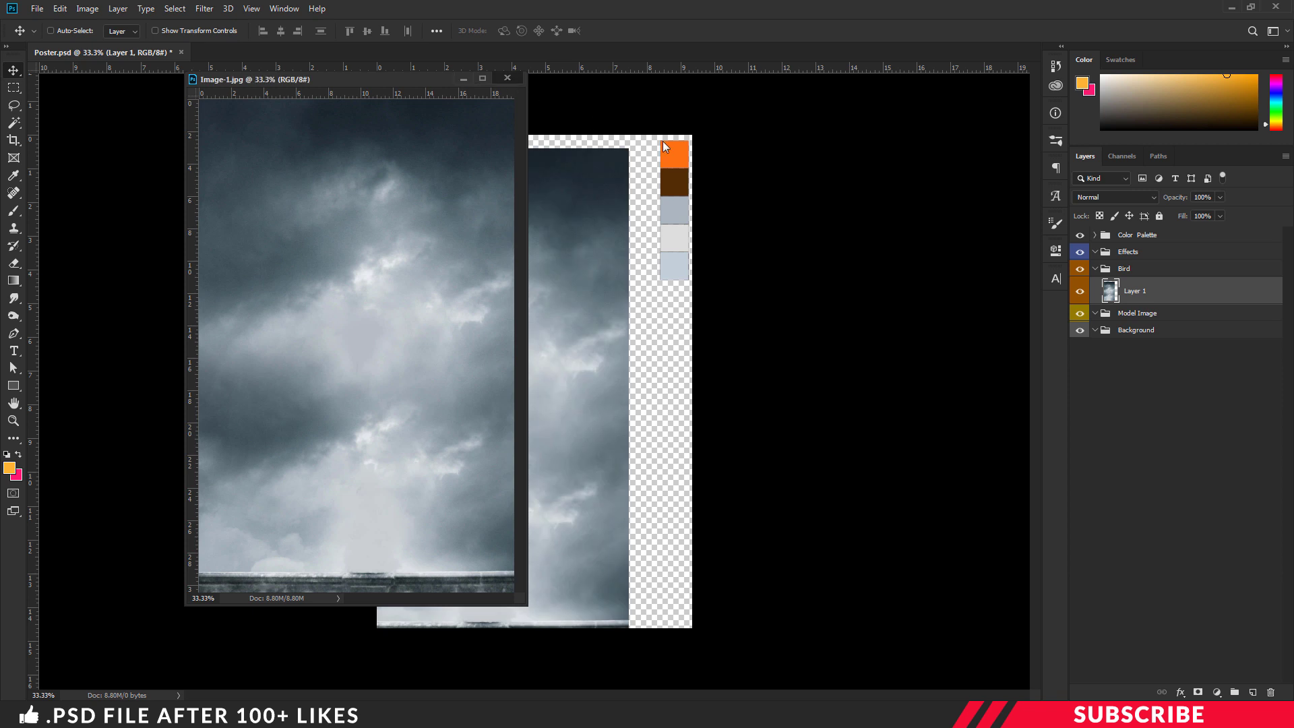
pyautogui.hotkey('ctrl', 'w')
pyautogui.moveTo(1134, 290); pyautogui.dragTo(1137, 335)
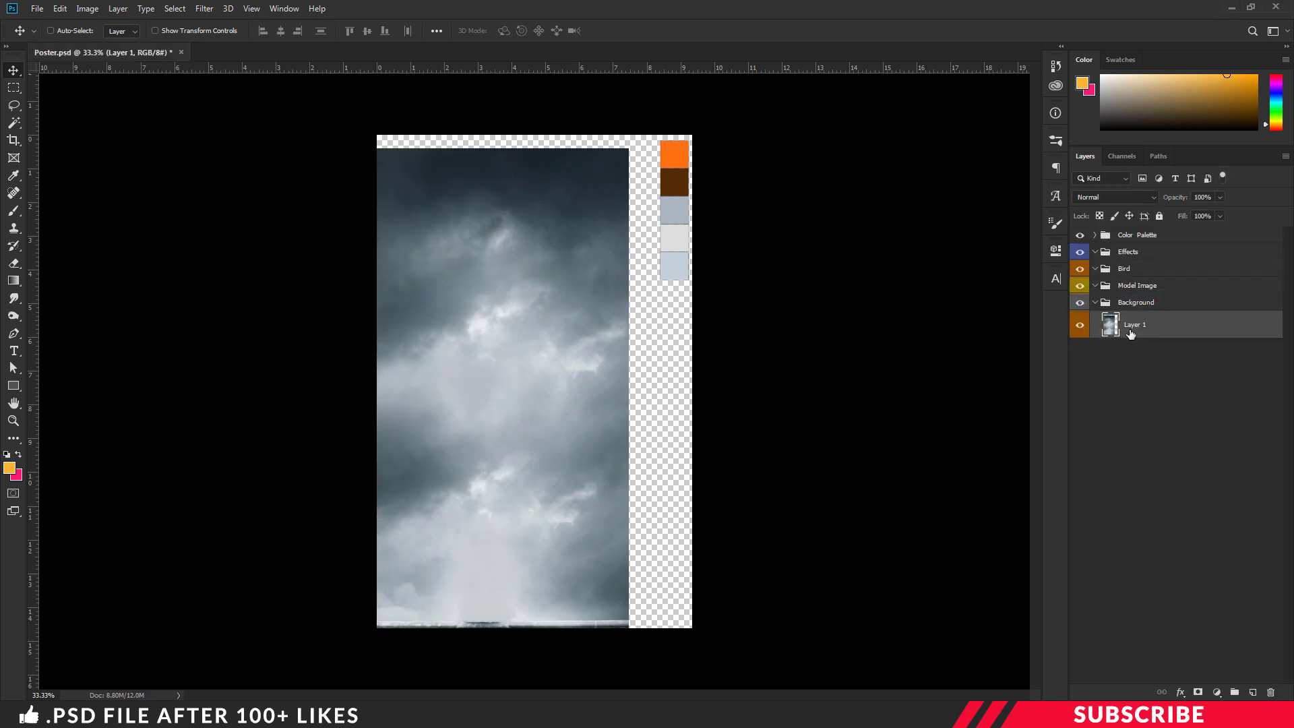
# Free-transform the sky layer into place so it covers the whole canvas, and hide the Color Palette group
pyautogui.hotkey('ctrl', 't')
pyautogui.moveTo(543, 337); pyautogui.dragTo(608, 327)
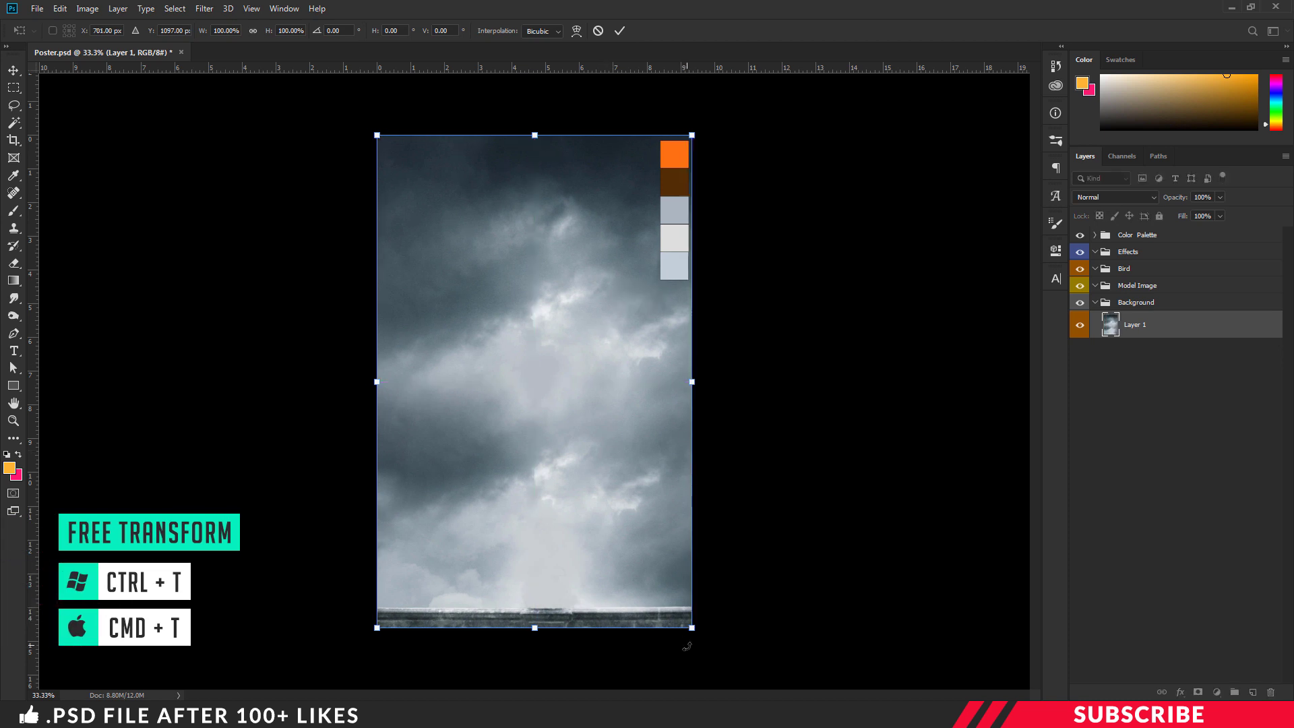
pyautogui.press('Return')
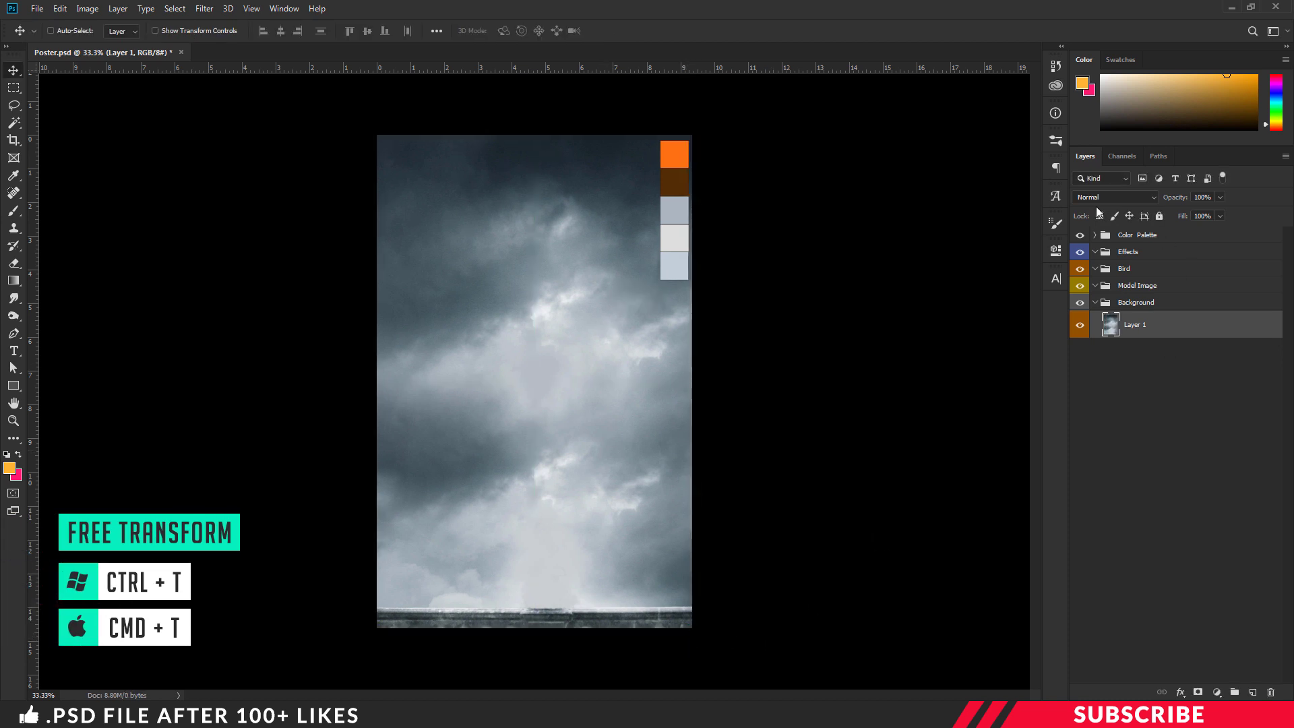
pyautogui.click(1081, 236)
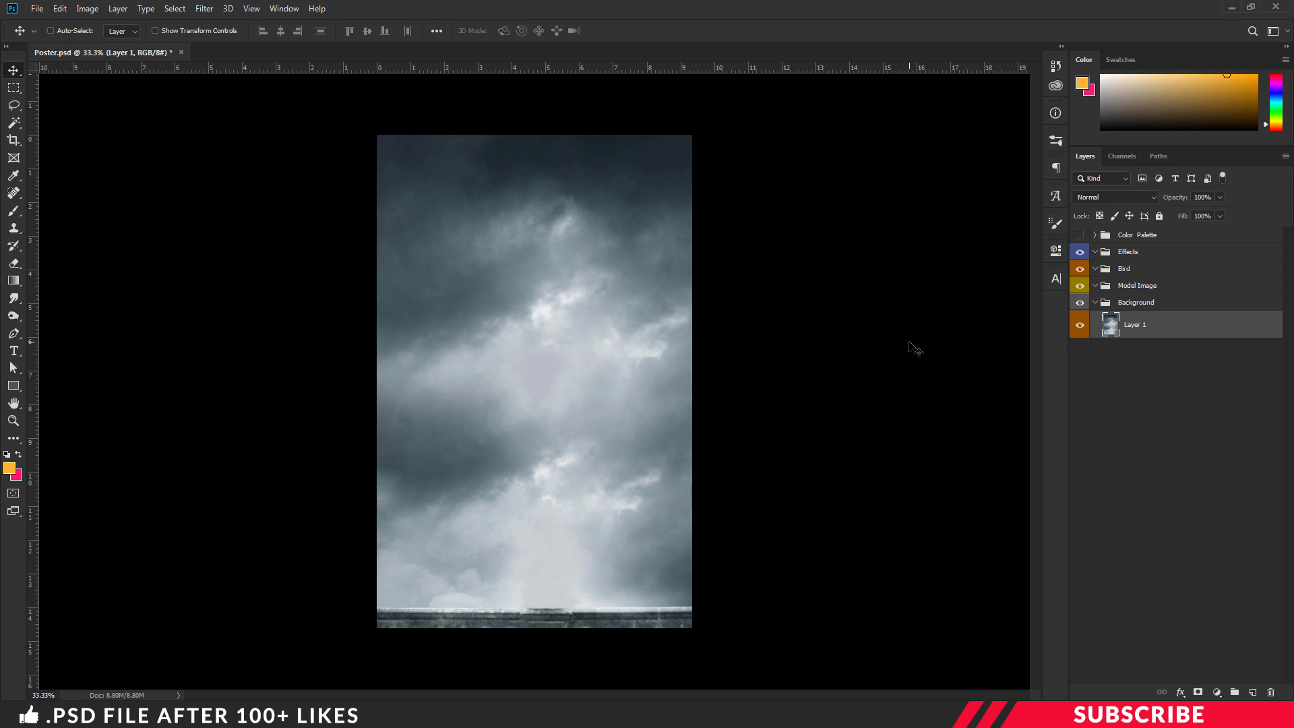
# Open the cut-out model picture Image 2 from the PTE46 folder in Photoshop
pyautogui.click(441, 715)
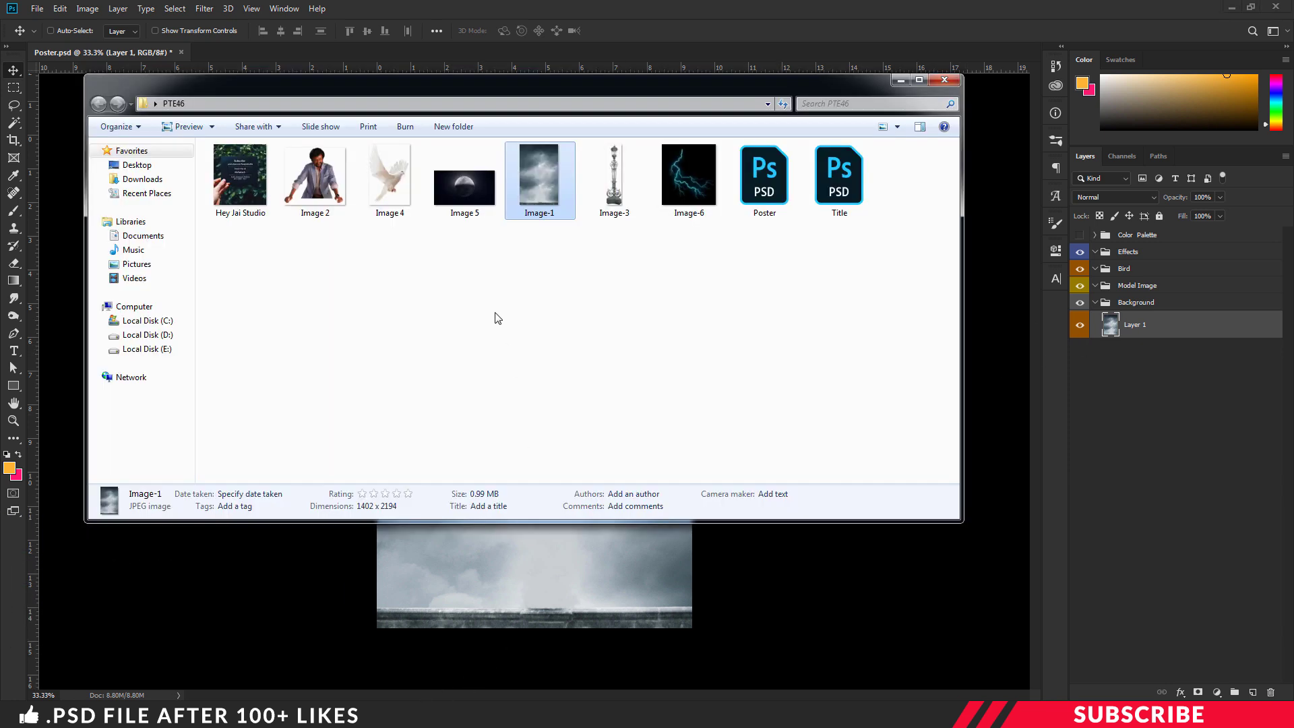
pyautogui.rightClick(324, 173)
pyautogui.moveTo(408, 340)
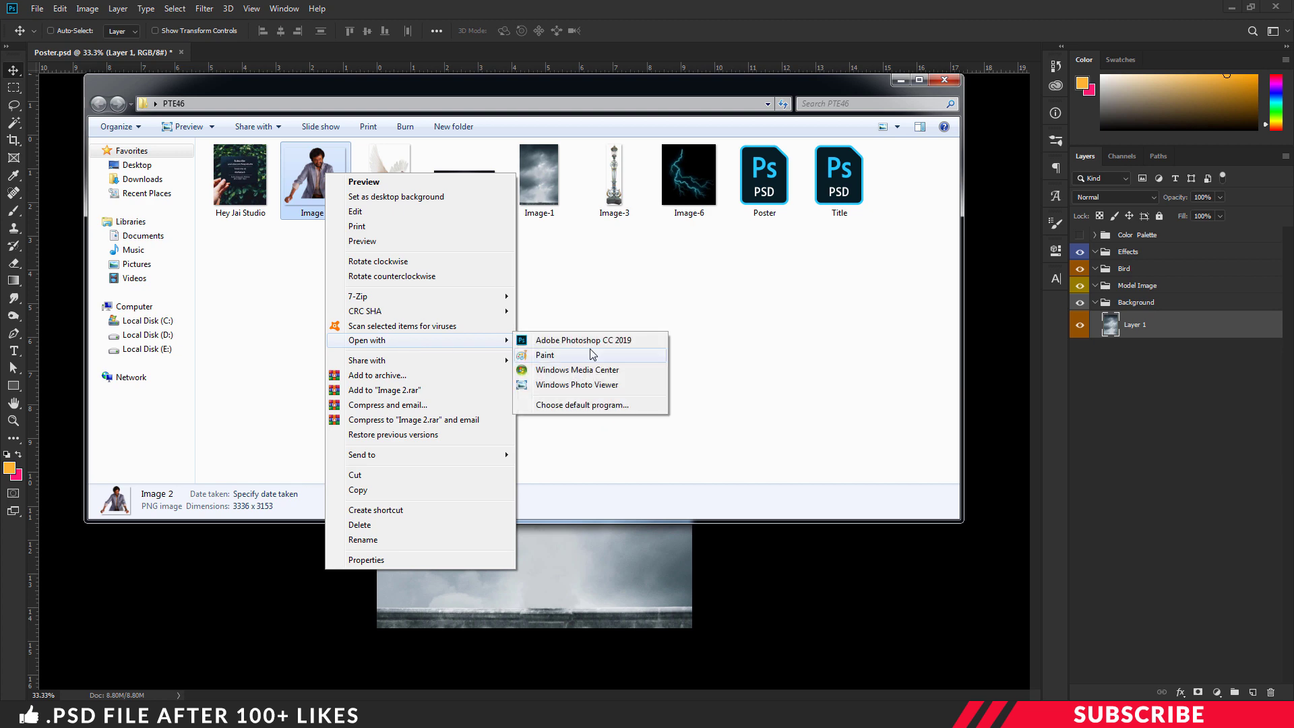
pyautogui.click(592, 340)
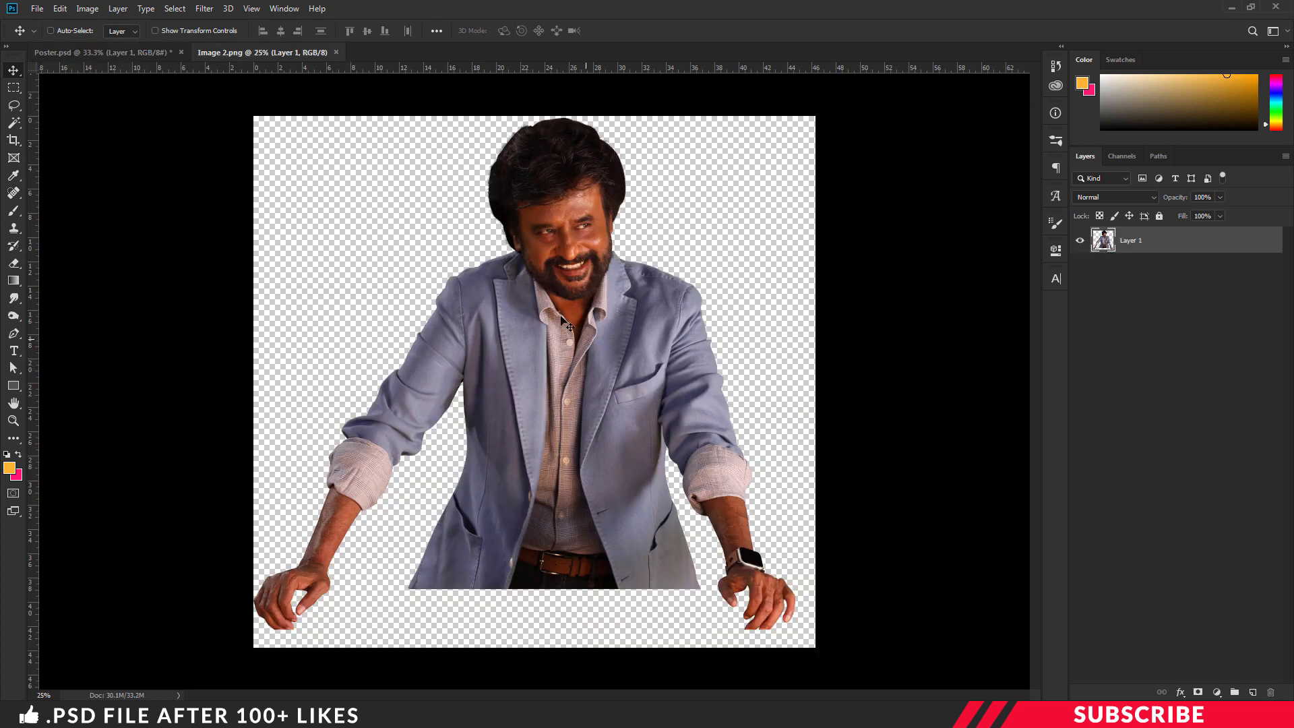
# Copy the cut-out man into the Poster document and place his layer in the Model Image group
pyautogui.moveTo(262, 52)
pyautogui.mouseDown()
pyautogui.moveTo(288, 83)
pyautogui.moveTo(272, 67)
pyautogui.mouseUp()
pyautogui.moveTo(650, 271); pyautogui.dragTo(989, 294)
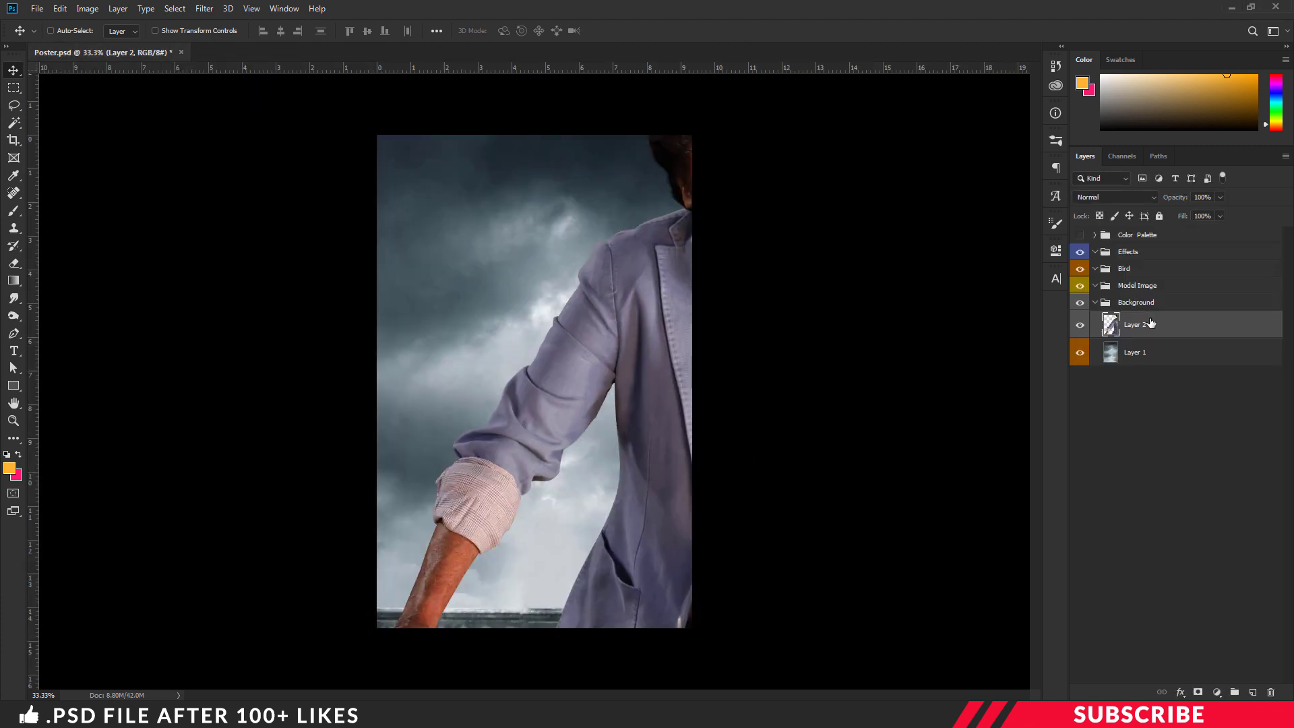
pyautogui.moveTo(1150, 324); pyautogui.dragTo(1155, 285)
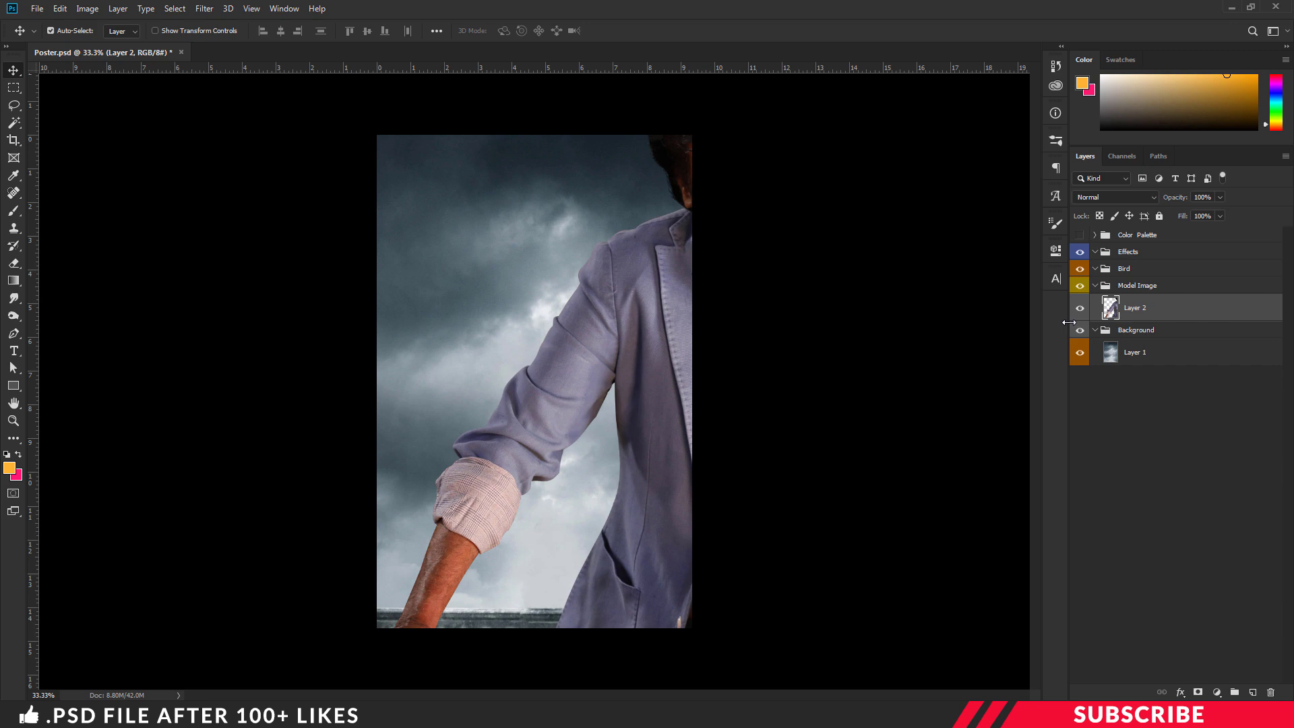
# Scale the man to about 36% and center him at the bottom of the poster with his hands resting on the ledge
pyautogui.hotkey('ctrl', 't')
pyautogui.hotkey('ctrl', '-')
pyautogui.moveTo(922, 624); pyautogui.dragTo(631, 391)
pyautogui.moveTo(572, 333); pyautogui.dragTo(573, 478)
pyautogui.hotkey('ctrl', '+')
pyautogui.hotkey('ctrl', '+')
pyautogui.hotkey('ctrl', '+')
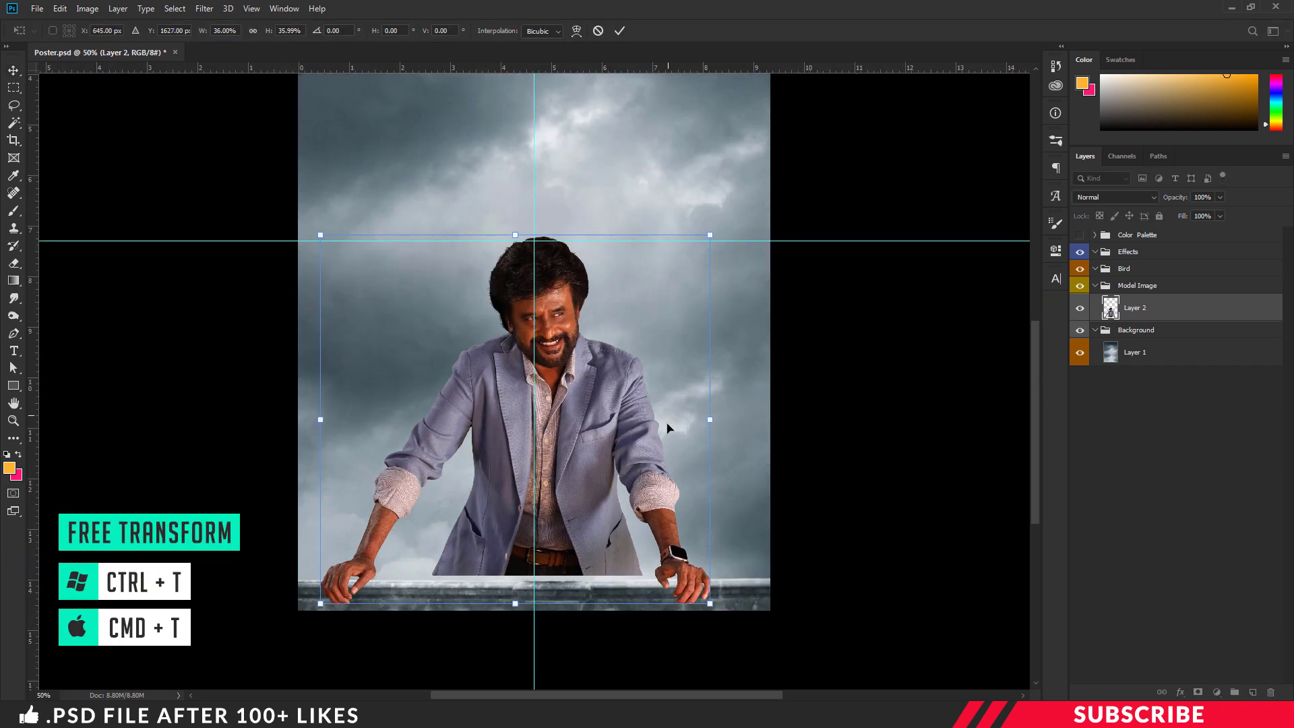
pyautogui.hotkey('ctrl', '+')
pyautogui.hotkey('ctrl', '-')
pyautogui.hotkey('ctrl', '-')
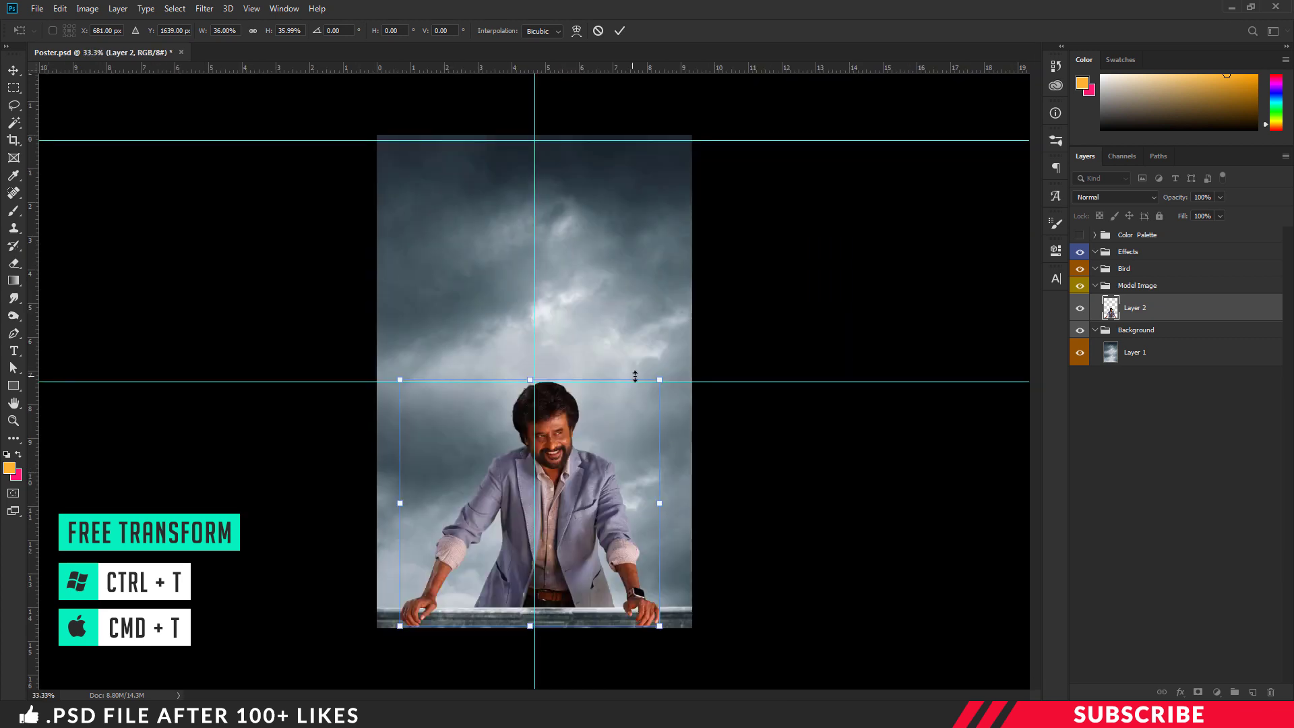
pyautogui.press('Return')
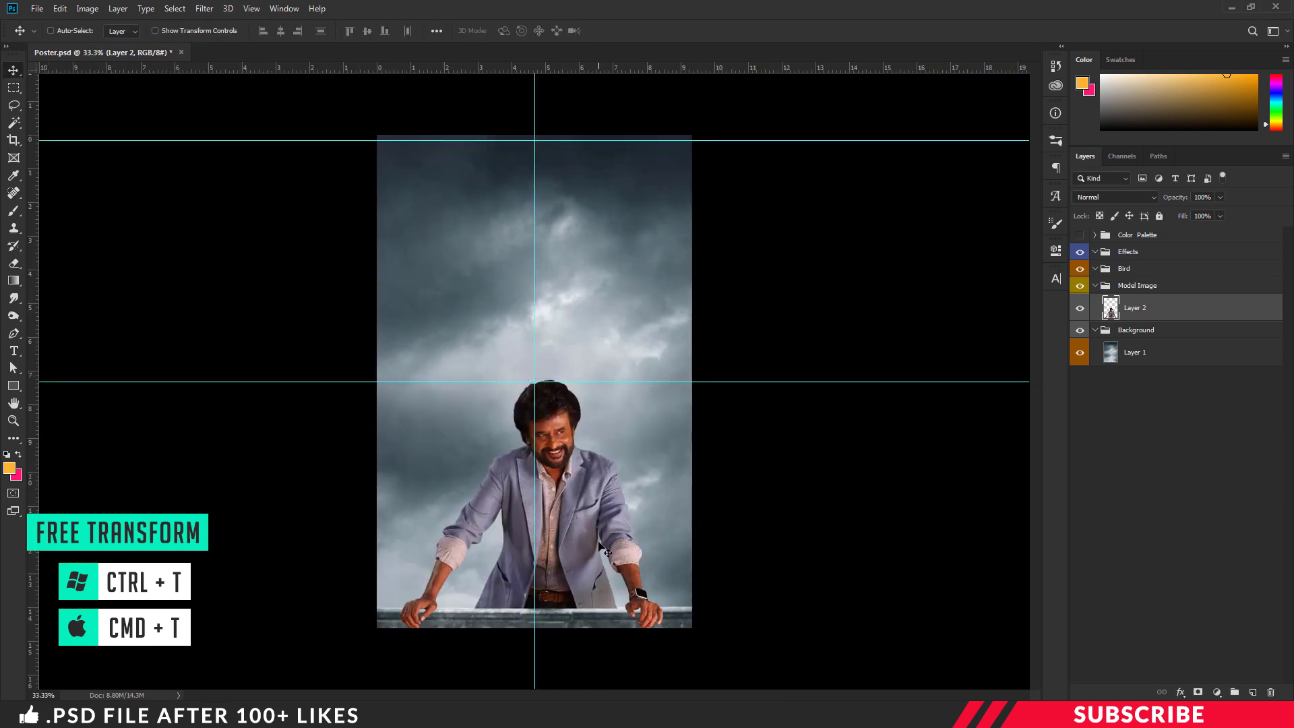
# Add a Color Lookup adjustment layer above the man and clip it to his layer
pyautogui.click(1217, 694)
pyautogui.click(1238, 621)
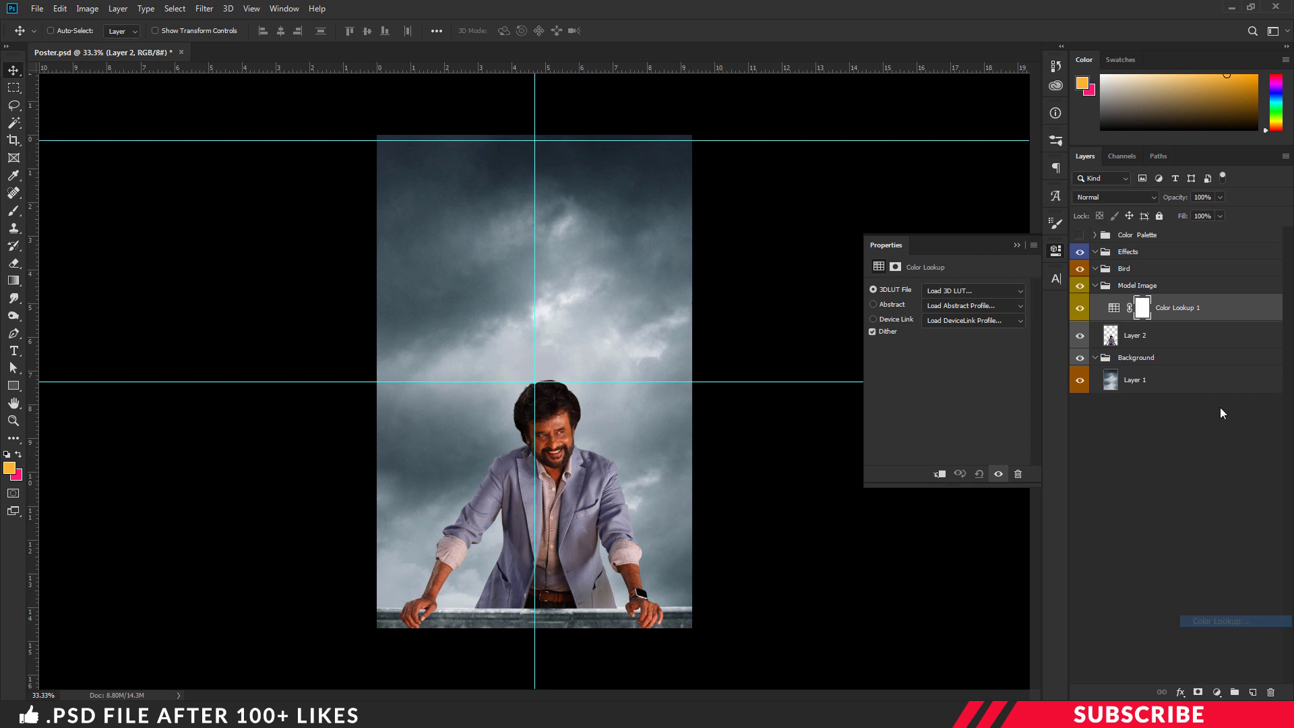
pyautogui.rightClick(1203, 313)
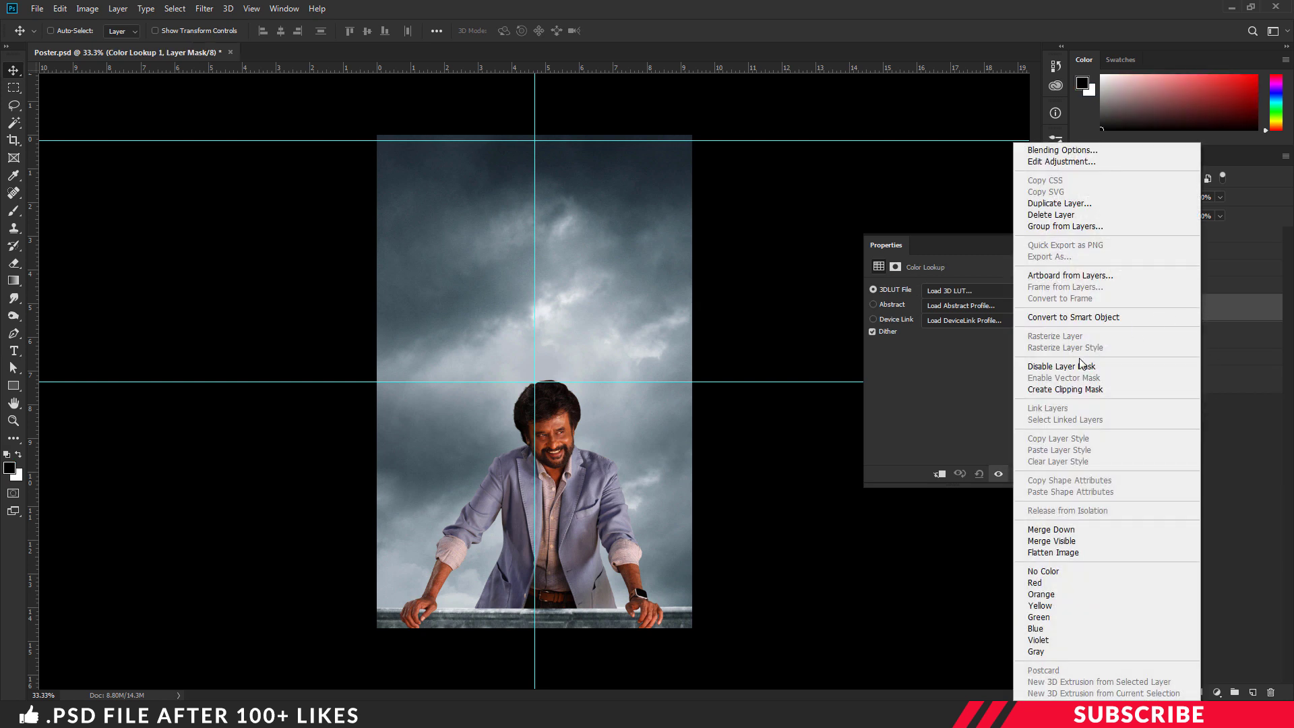
pyautogui.click(1079, 390)
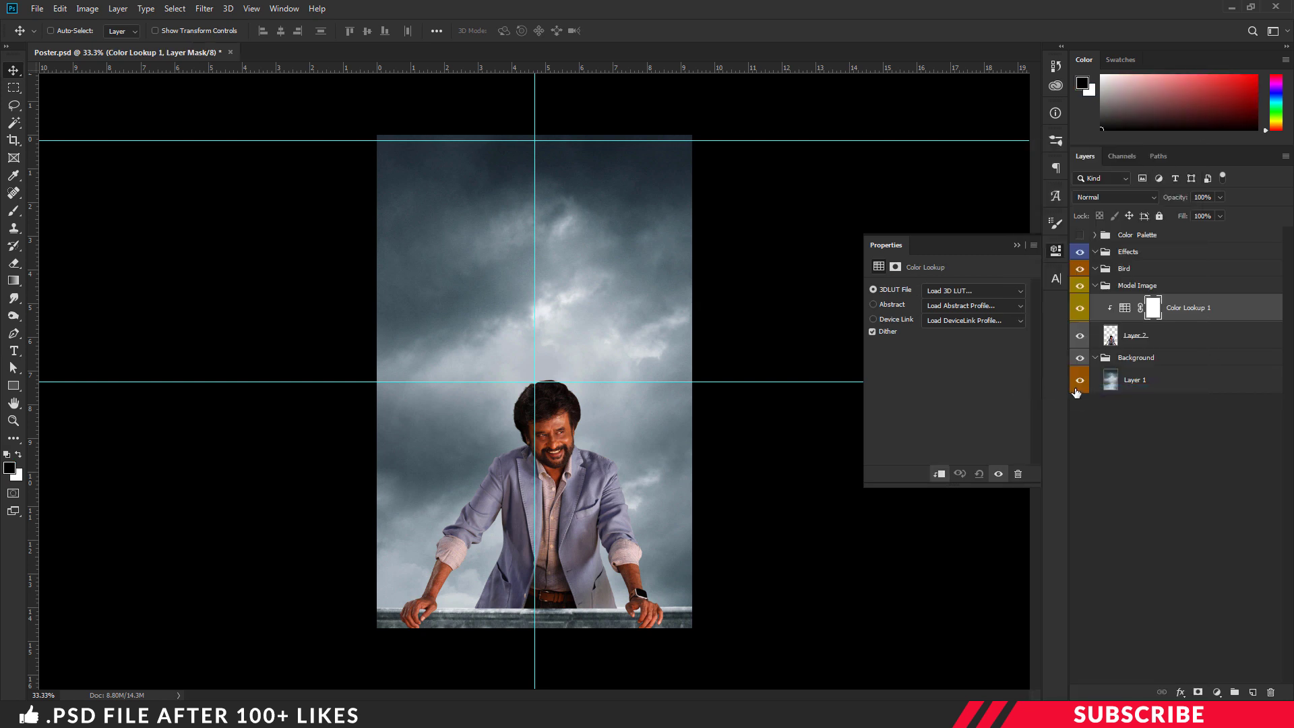
pyautogui.click(1055, 251)
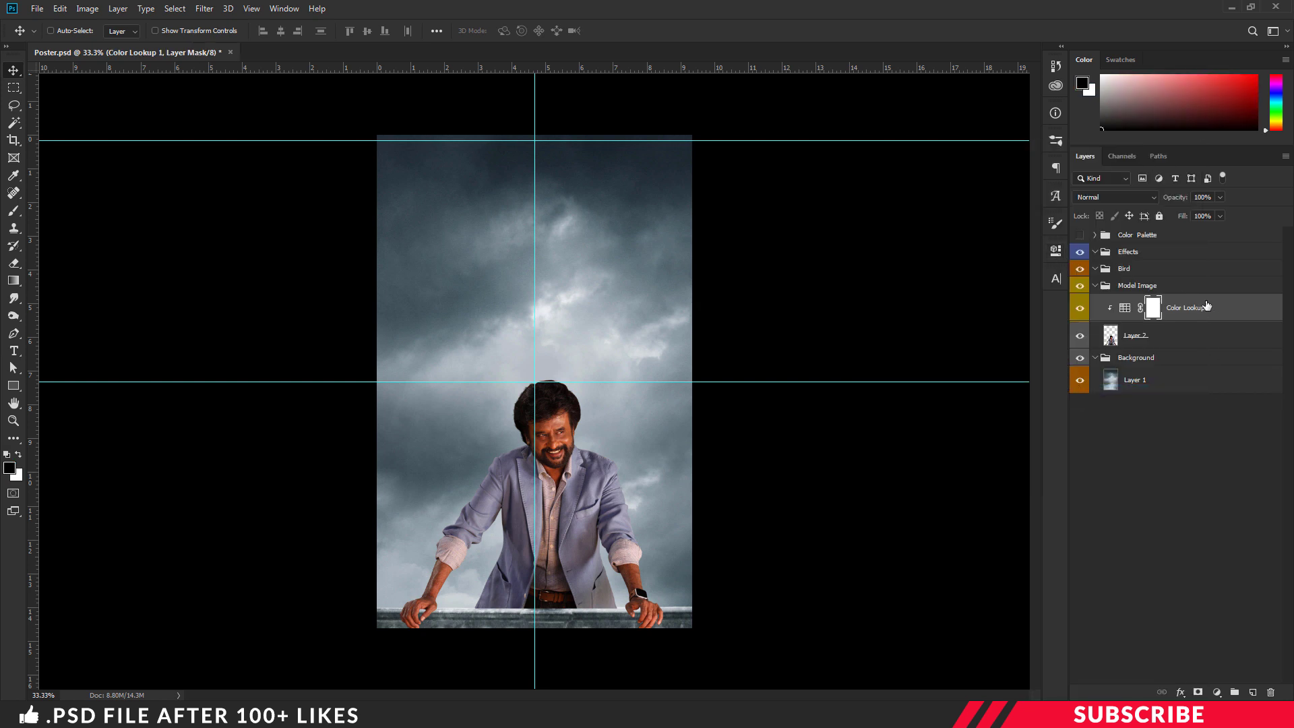
# Load the FuturisticBleak.3DL LUT in the Color Lookup adjustment and set the layer's opacity to 52%
pyautogui.doubleClick(1125, 309)
pyautogui.click(965, 292)
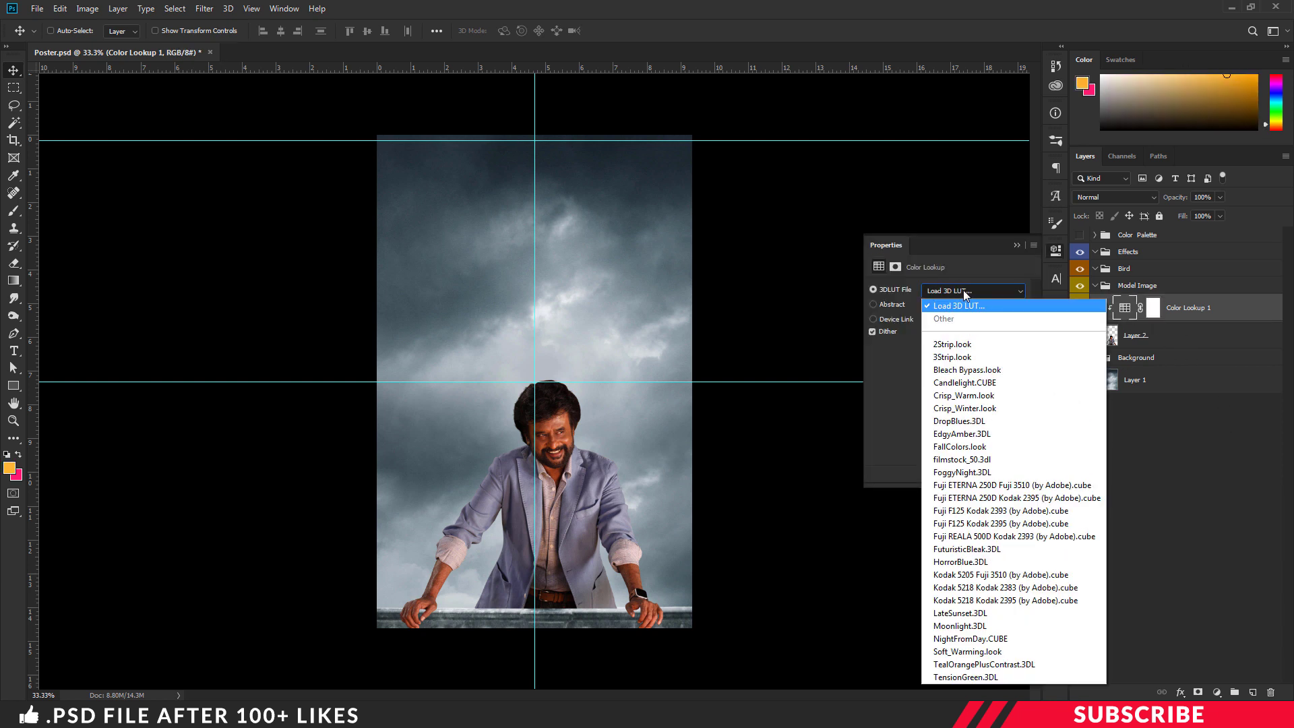
pyautogui.click(976, 549)
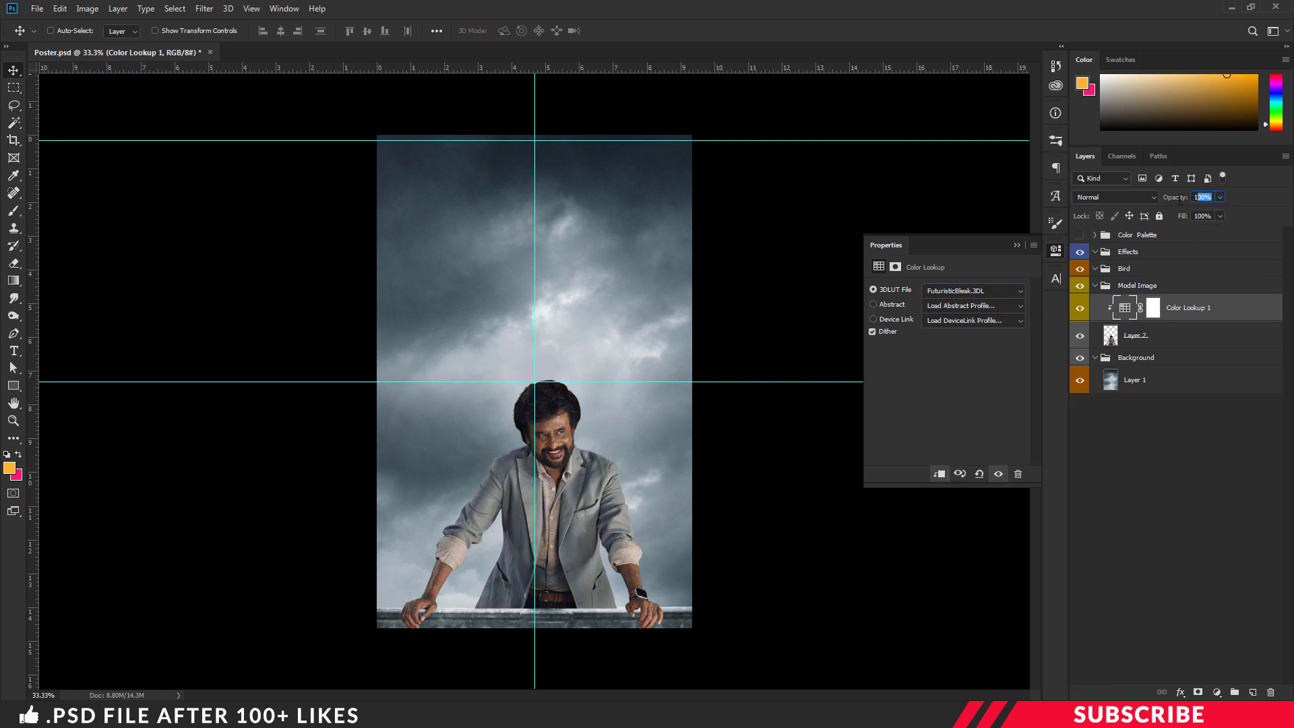
pyautogui.write('52')
pyautogui.click(1055, 251)
# Add a Curves adjustment layer above the Color Lookup layer and clip it to the man
pyautogui.click(1217, 692)
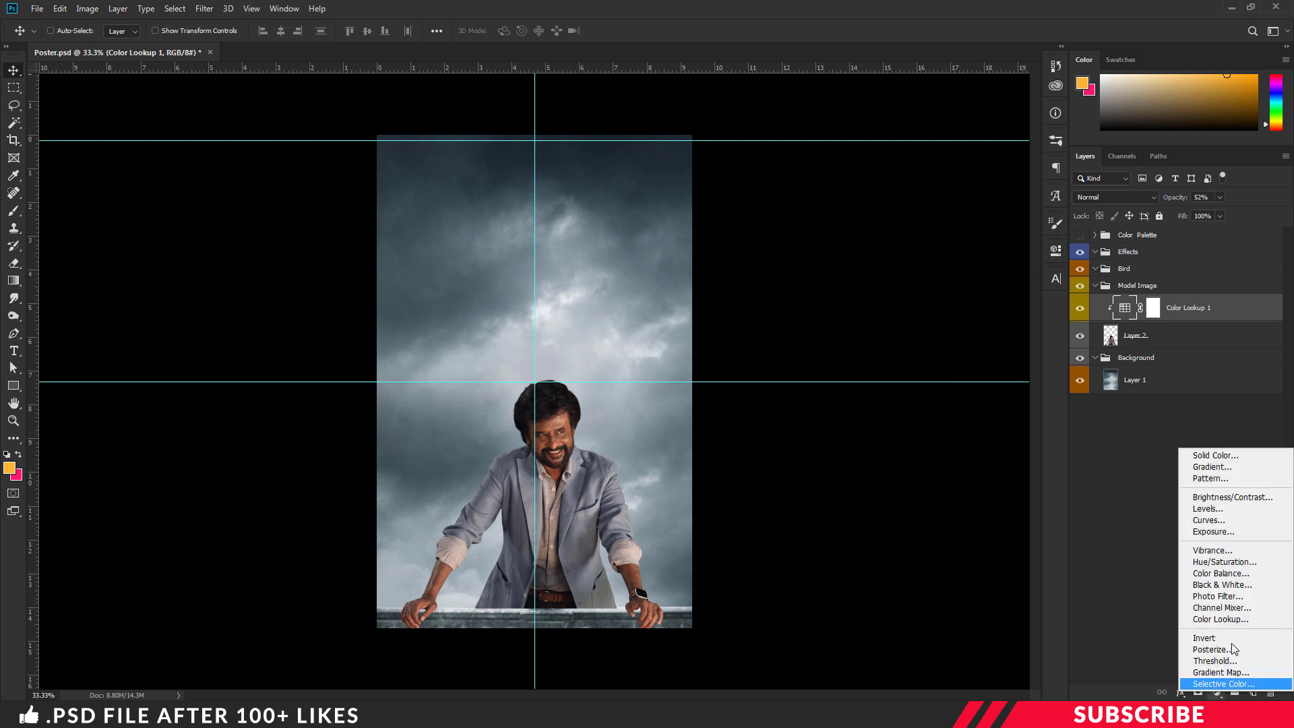
pyautogui.click(1228, 520)
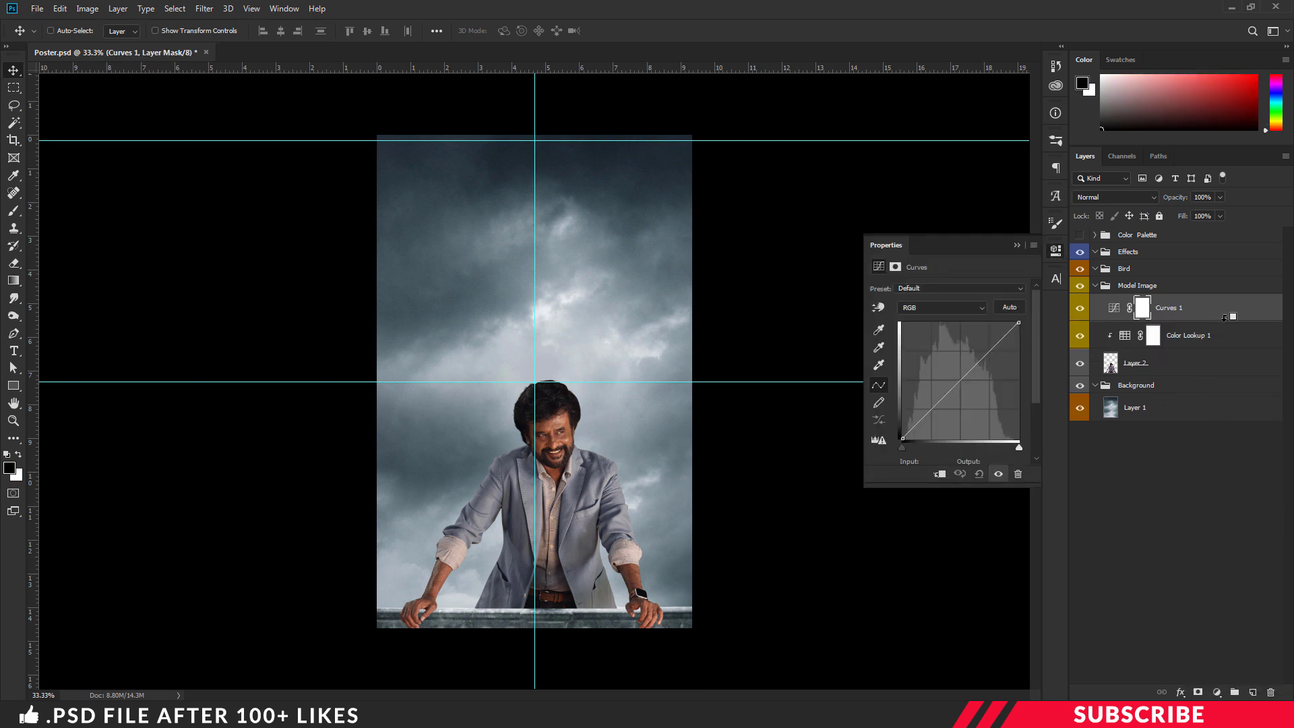
pyautogui.keyDown('alt'); pyautogui.click(1226, 317); pyautogui.keyUp('alt')
# Boost the Blue channel in Curves by slightly raising the shadow endpoint and pulling the highlight endpoint inward
pyautogui.click(920, 308)
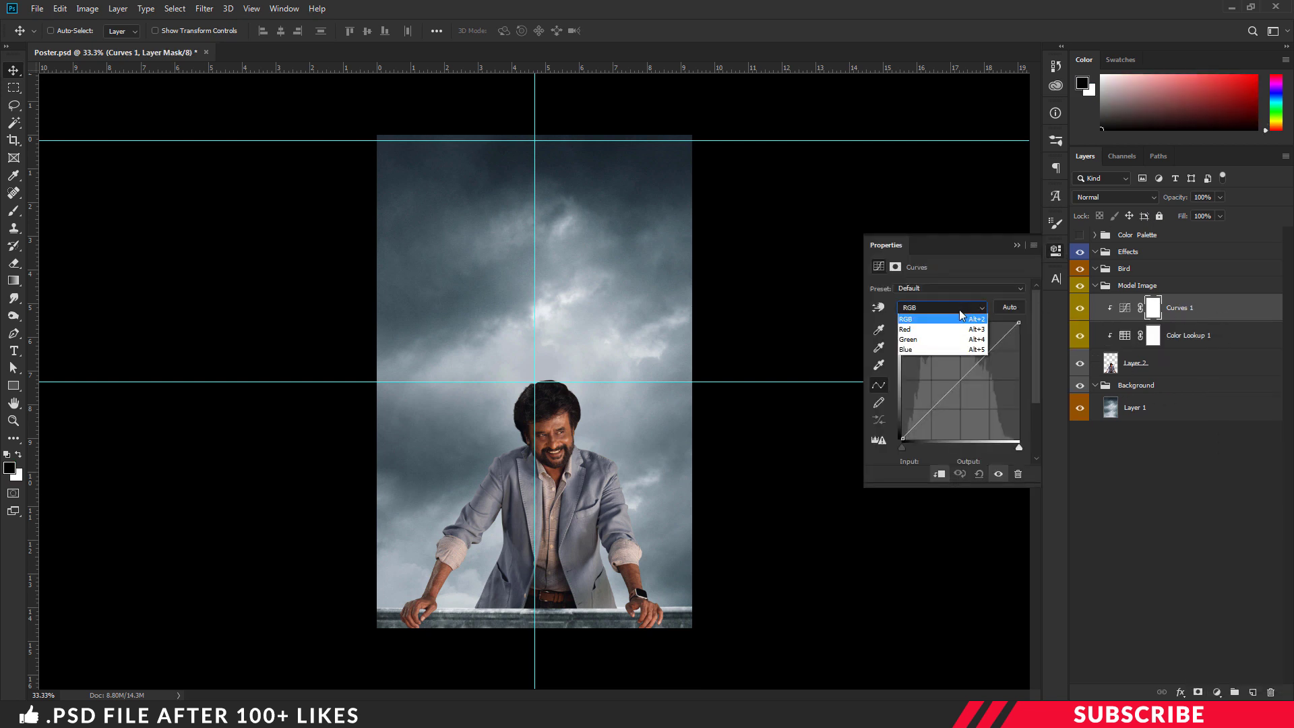
pyautogui.click(916, 350)
pyautogui.moveTo(902, 438); pyautogui.dragTo(903, 435)
pyautogui.moveTo(1020, 321); pyautogui.dragTo(1015, 318)
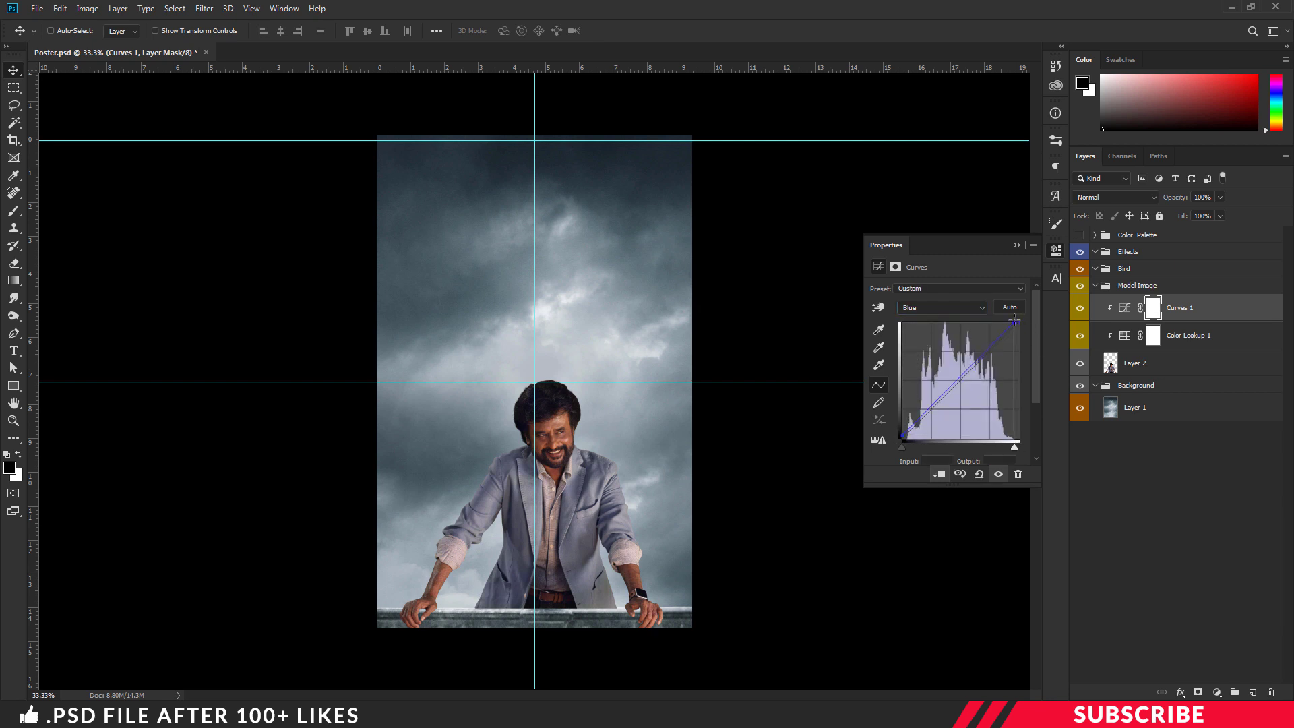
pyautogui.click(1058, 253)
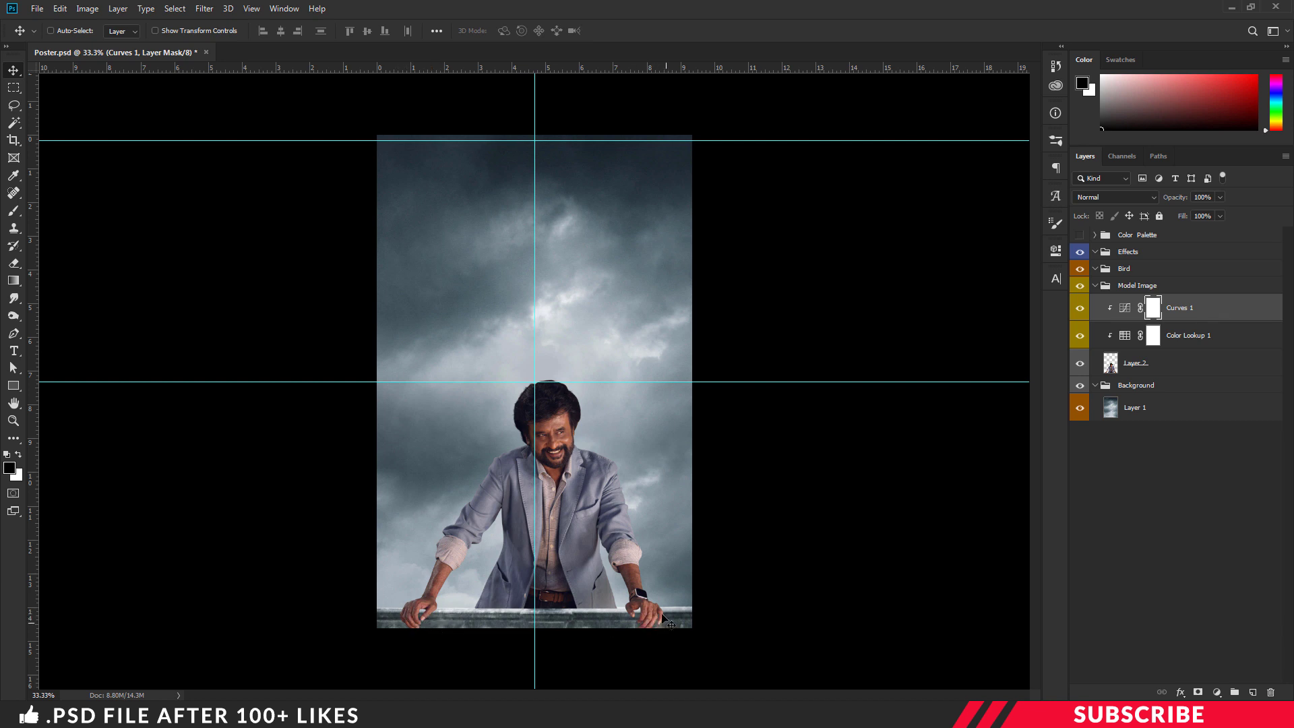
# Create a new layer directly above the sky layer in the Background group and name it Shadow
pyautogui.click(1148, 409)
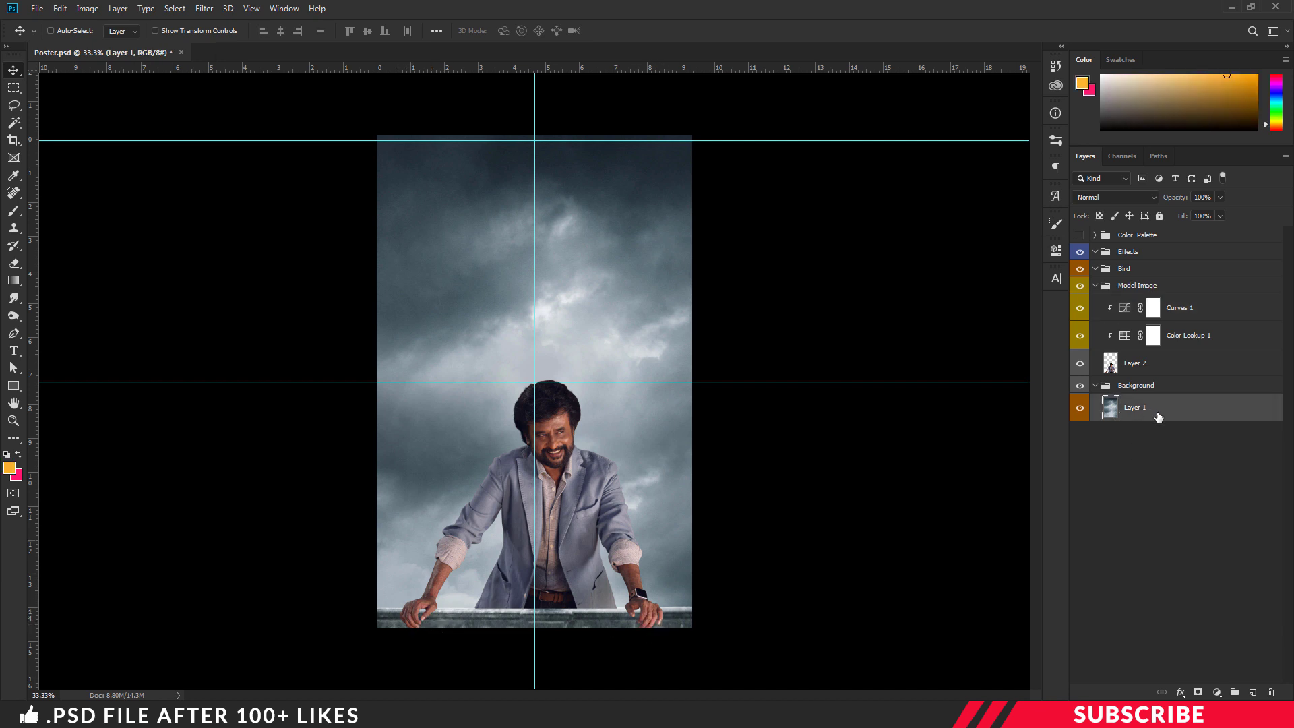
pyautogui.click(1253, 693)
pyautogui.doubleClick(1137, 408)
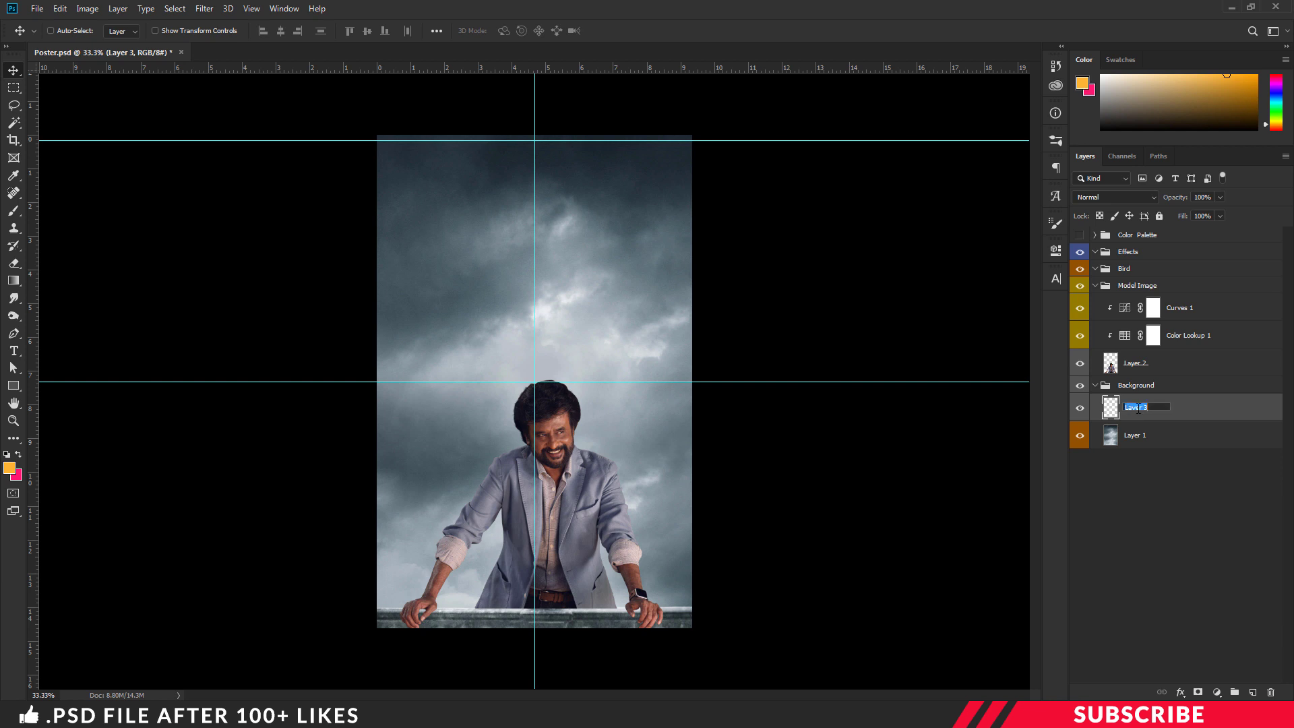
pyautogui.write('Saadow')
pyautogui.press('Return')
# Set the foreground color to black (000000)
pyautogui.click(9, 469)
pyautogui.moveTo(960, 330); pyautogui.dragTo(772, 413)
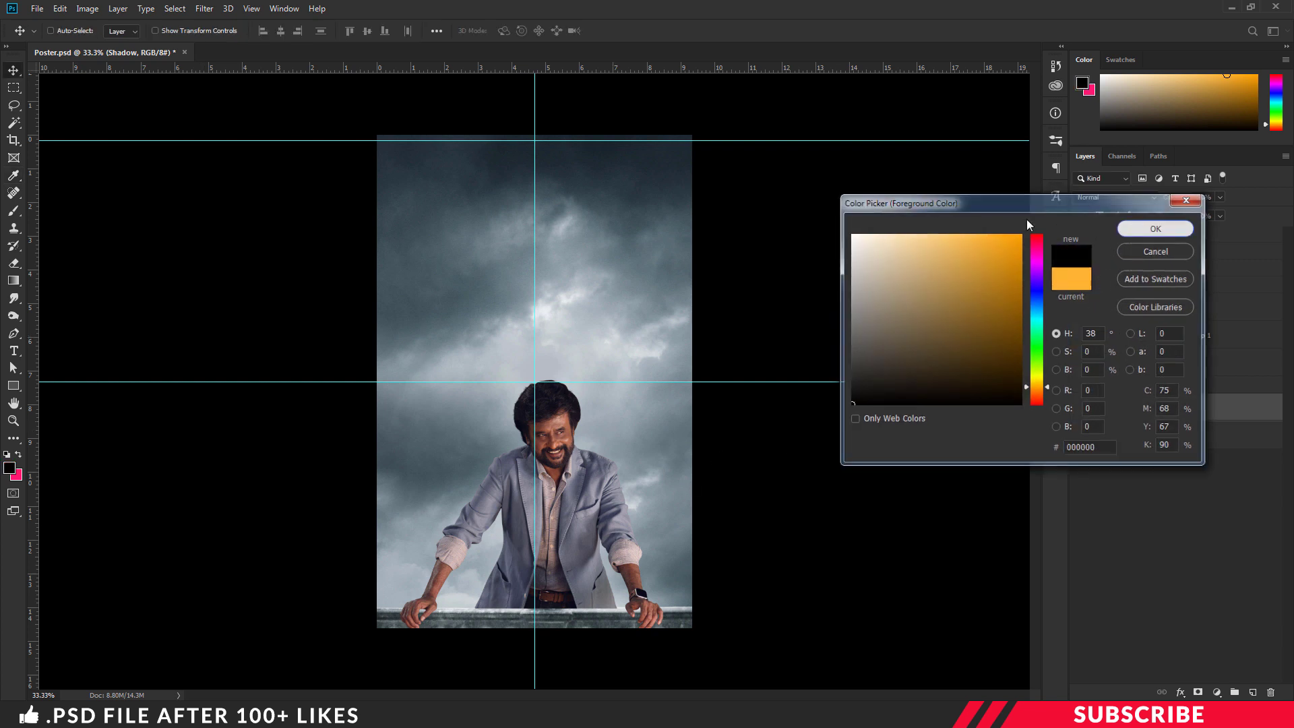
pyautogui.press('Return')
# Activate the Brush tool with the last Soft Round Pressure Opacity preset in General Brushes
pyautogui.press('b')
pyautogui.rightClick(14, 211)
pyautogui.click(67, 208)
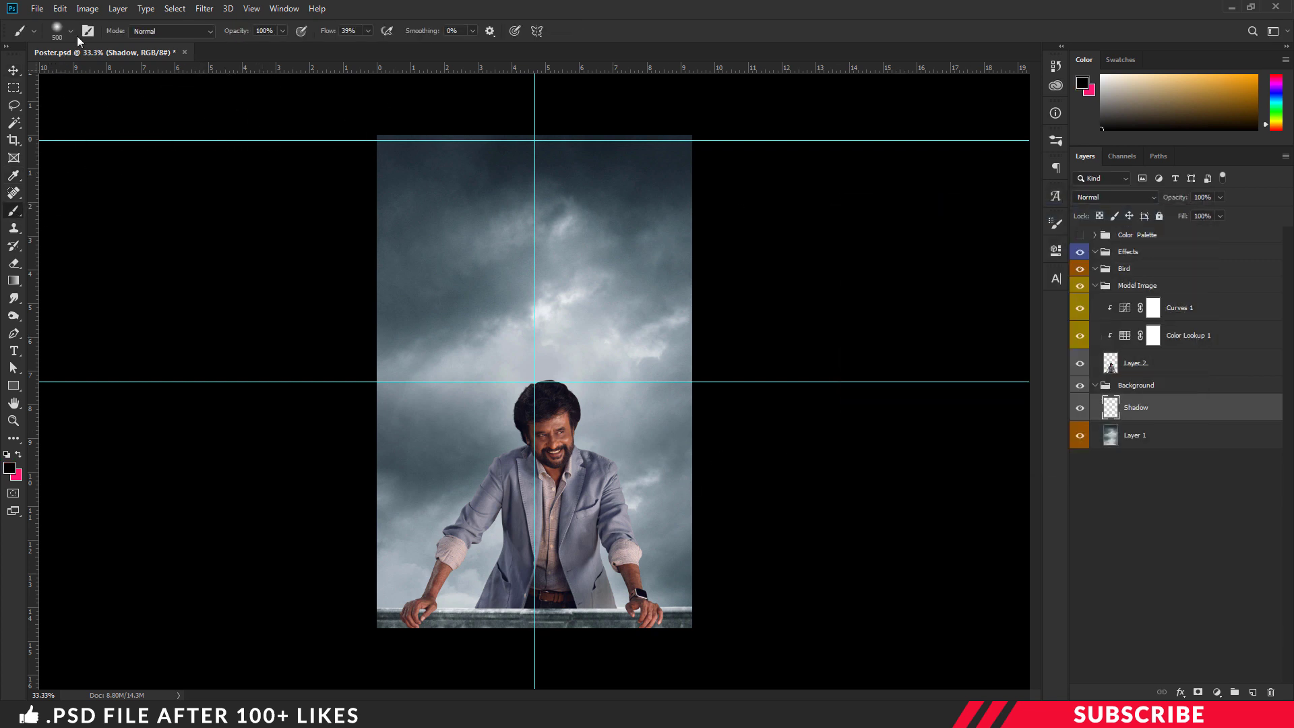
pyautogui.click(70, 31)
pyautogui.click(68, 253)
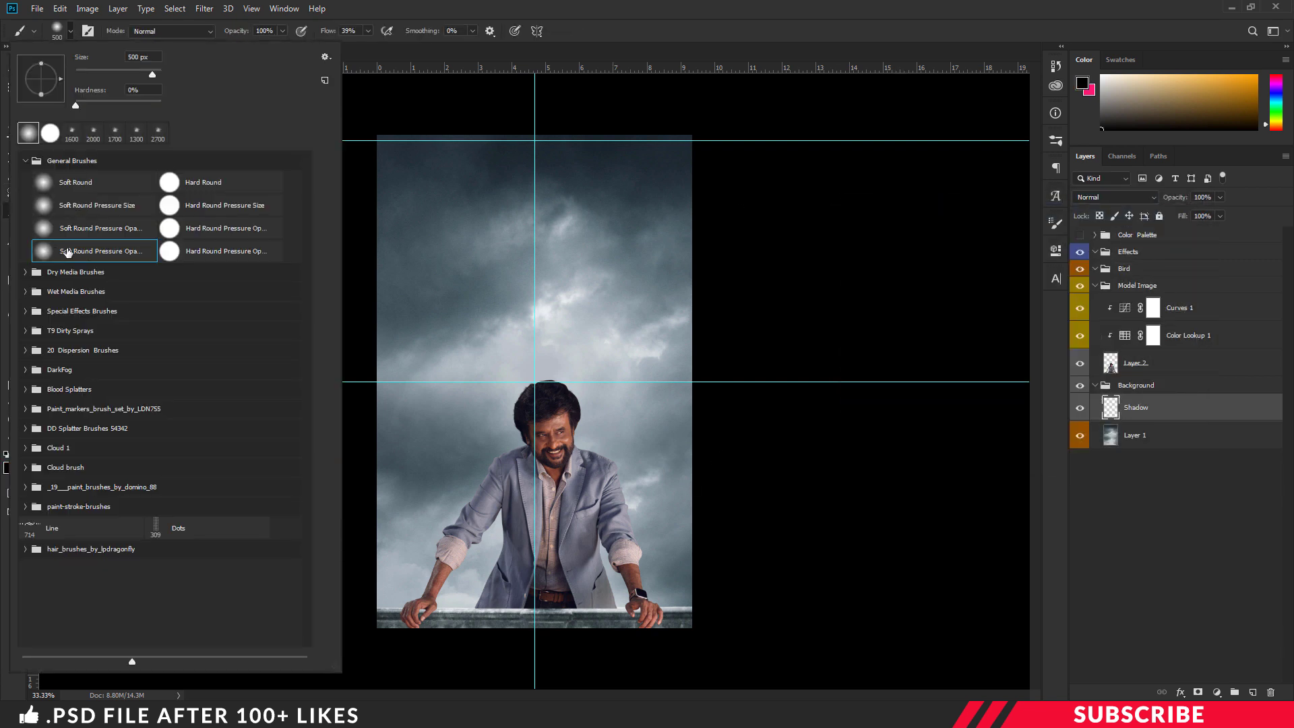
pyautogui.click(614, 30)
# Reduce the brush size to 90 px for work around the hands and set its flow to 100%
pyautogui.hotkey('ctrl', '+')
pyautogui.scroll(-5, 1027, 384)
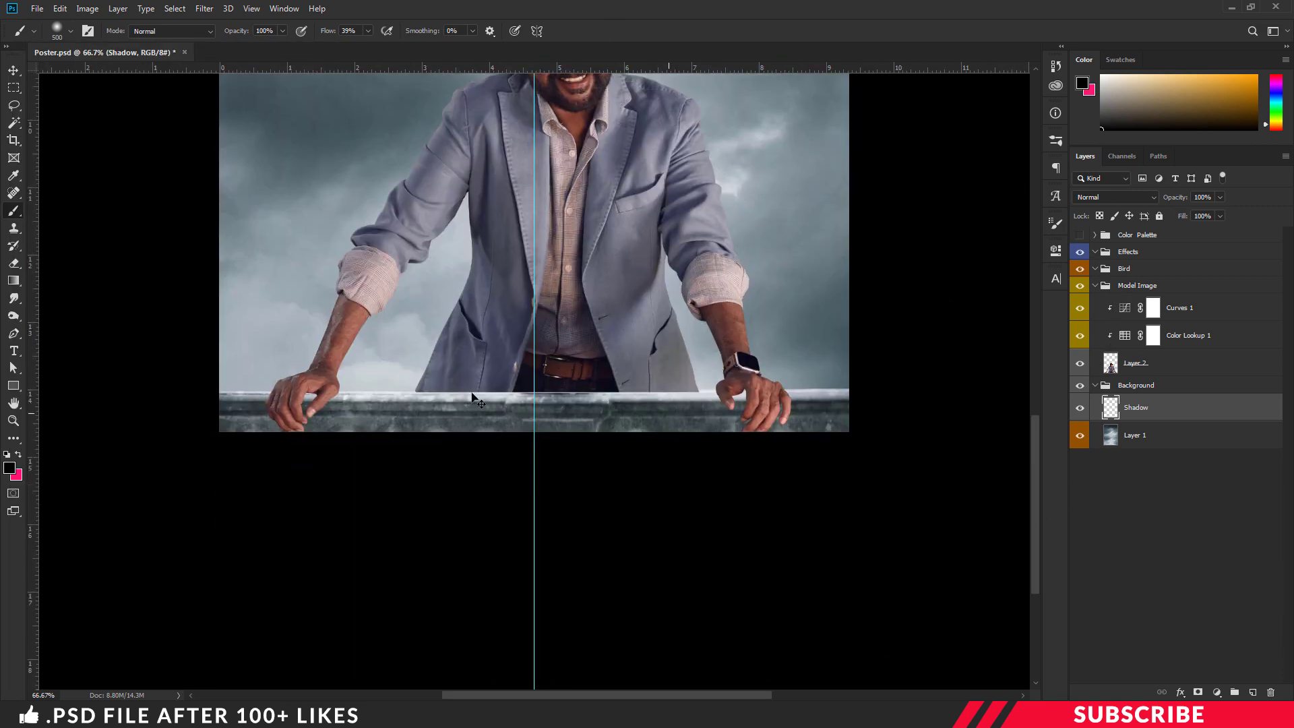
pyautogui.hotkey('ctrl', '+')
pyautogui.press('[')
pyautogui.press('[')
pyautogui.press('[')
pyautogui.press('[')
pyautogui.press('[')
pyautogui.press('[')
pyautogui.press('[')
pyautogui.press('[')
pyautogui.press('[')
pyautogui.moveTo(193, 416)
pyautogui.mouseDown()
pyautogui.moveTo(178, 407)
pyautogui.moveTo(197, 408)
pyautogui.mouseUp()
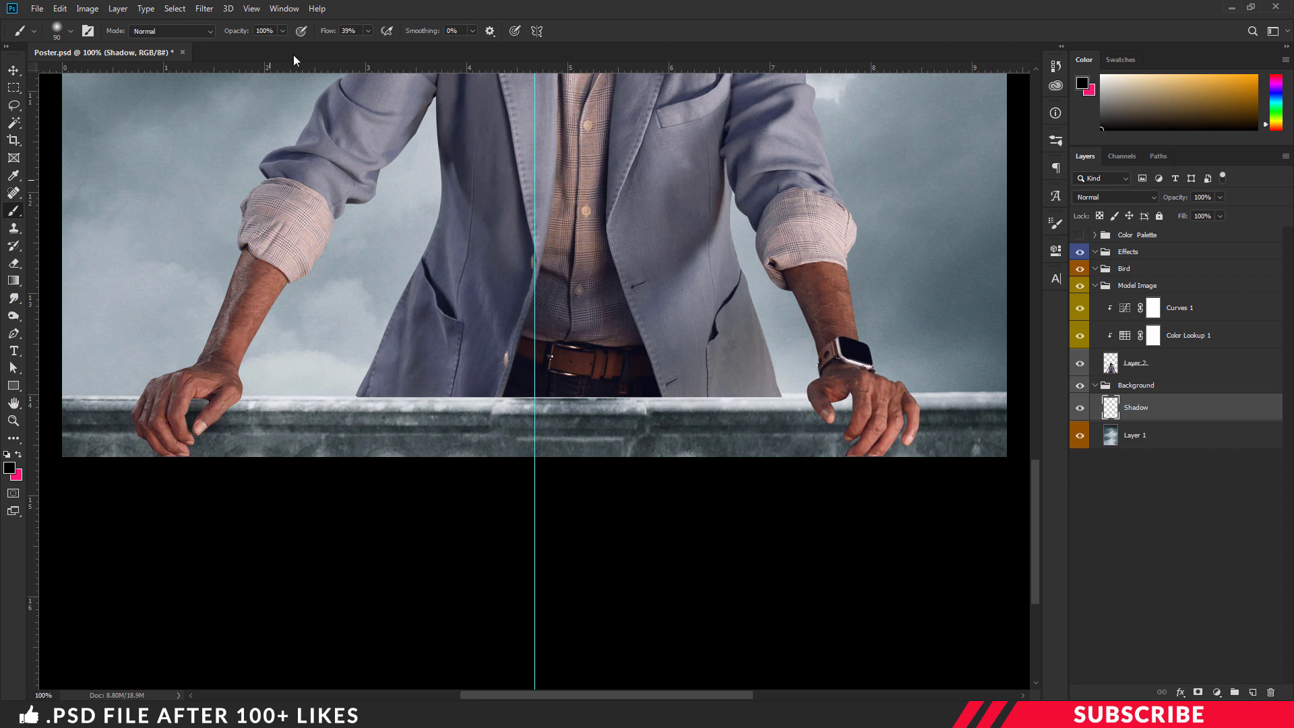
pyautogui.click(369, 30)
pyautogui.moveTo(367, 44); pyautogui.dragTo(527, 51)
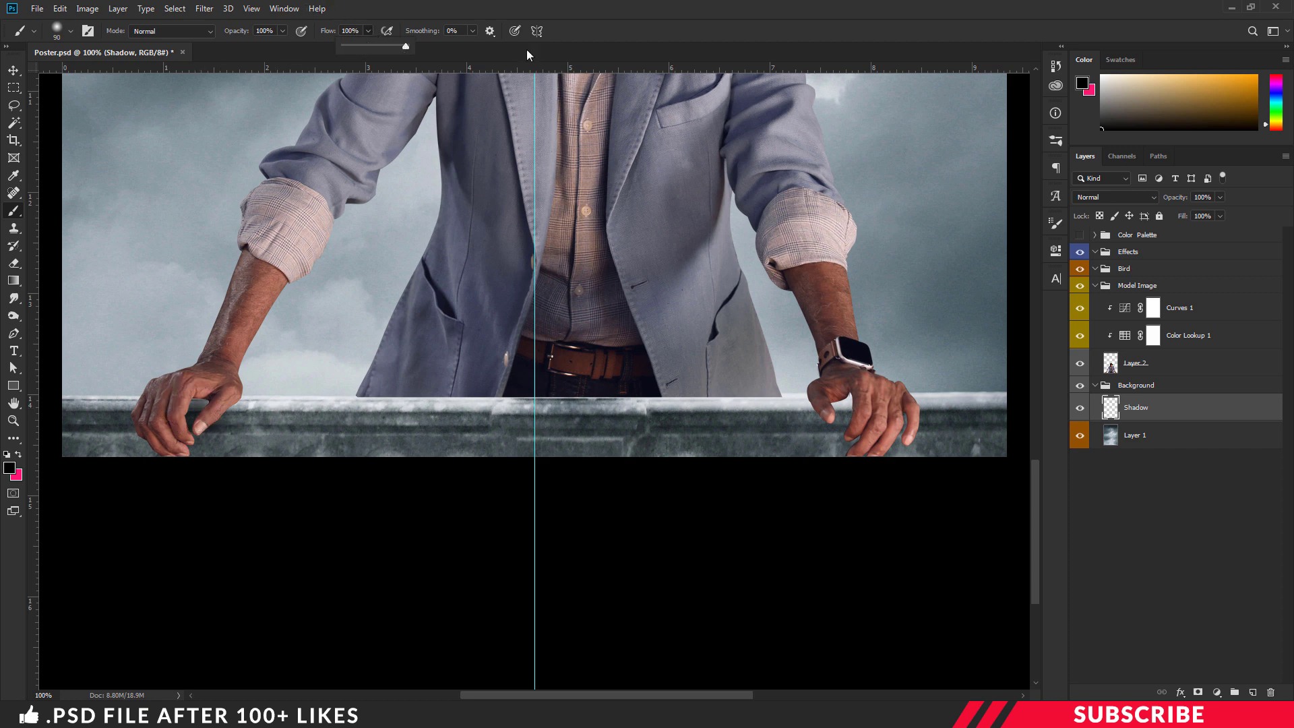
# Paint soft black shadows on the ledge beneath both hands, using brush sizes from 70 to 100 px
pyautogui.click(632, 26)
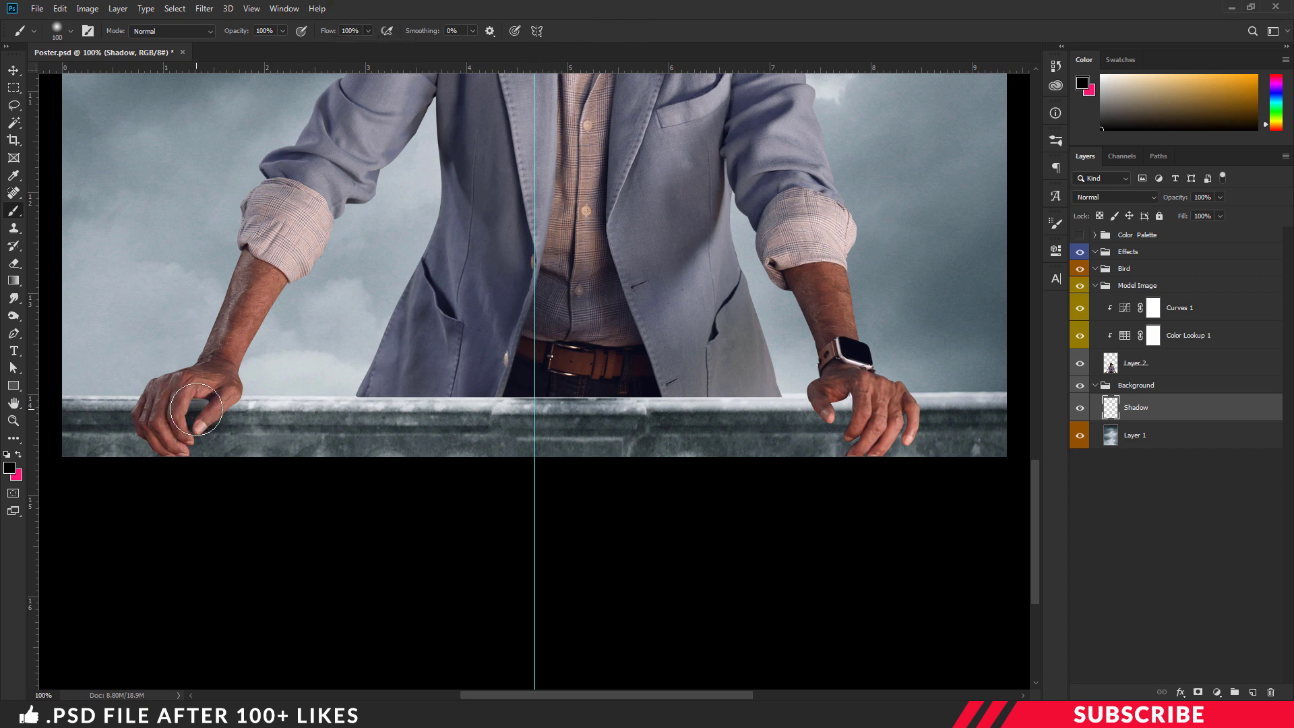
pyautogui.moveTo(195, 411)
pyautogui.mouseDown()
pyautogui.moveTo(214, 404)
pyautogui.moveTo(178, 440)
pyautogui.mouseUp()
pyautogui.press('[')
pyautogui.press(']')
pyautogui.moveTo(849, 408); pyautogui.dragTo(861, 430)
pyautogui.press('[')
pyautogui.press('[')
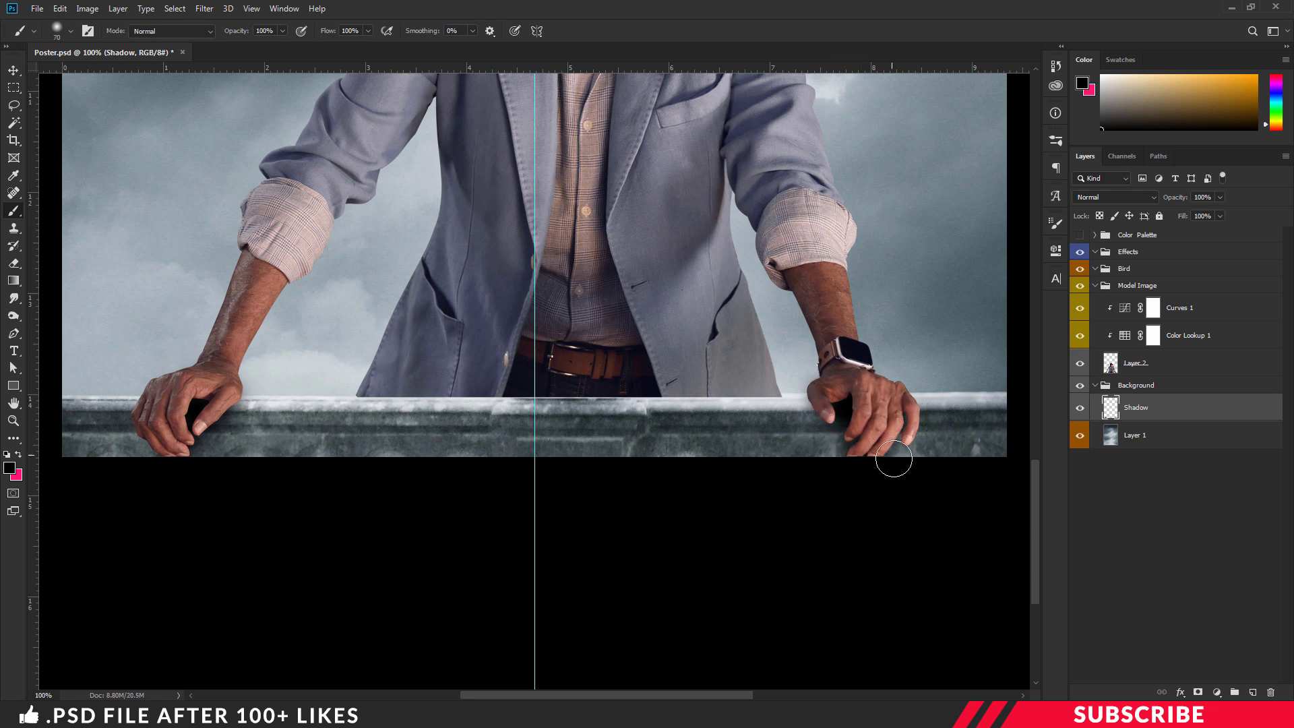
pyautogui.hotkey('ctrl', '-')
pyautogui.hotkey('ctrl', '-')
pyautogui.hotkey('ctrl', '-')
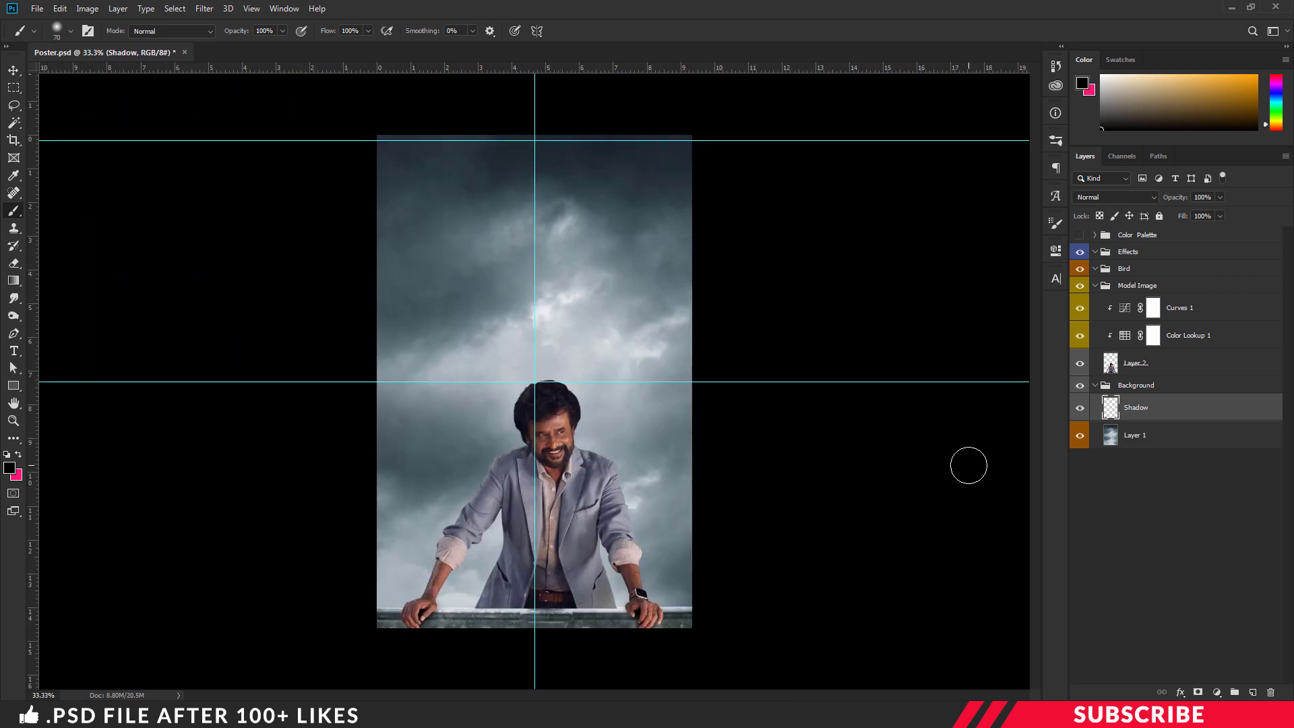
pyautogui.click(1080, 408)
pyautogui.click(1081, 407)
# Switch to the PTE46 folder and open the Image-3 lamp post picture in Photoshop
pyautogui.hotkey('alt', 'Tab')
pyautogui.click(441, 365)
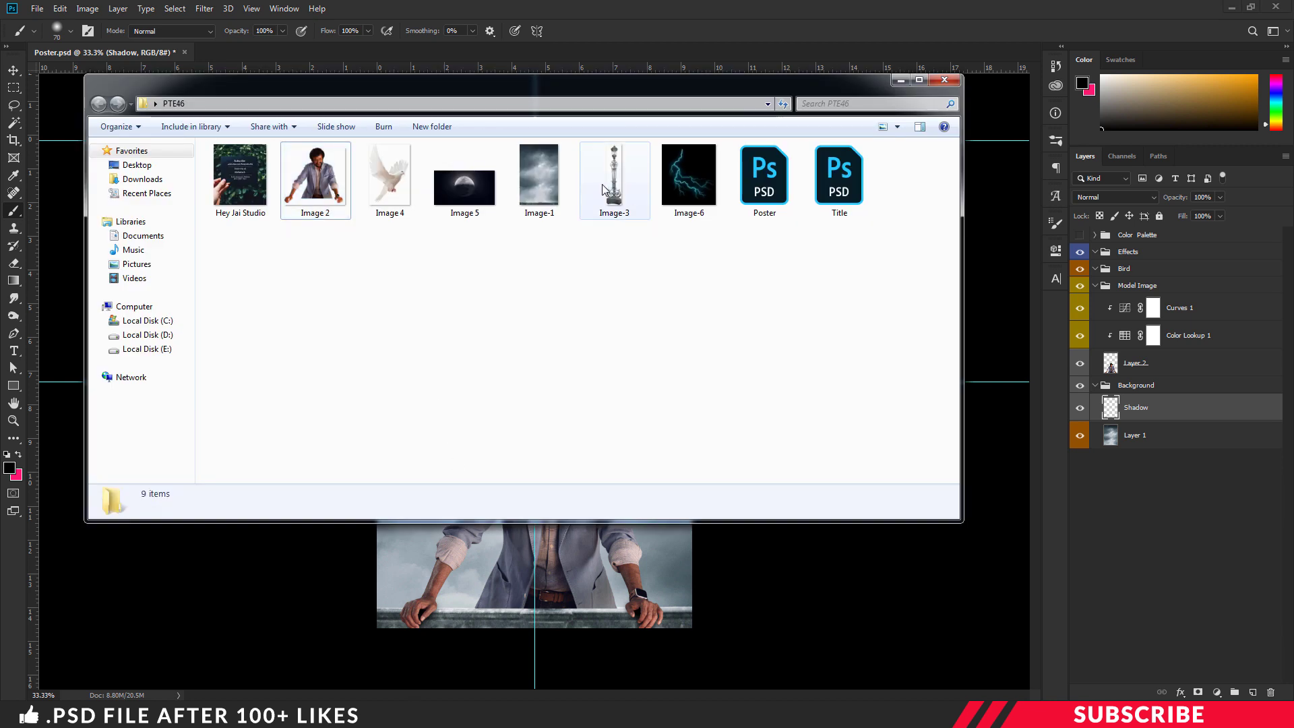
pyautogui.rightClick(602, 184)
pyautogui.rightClick(617, 162)
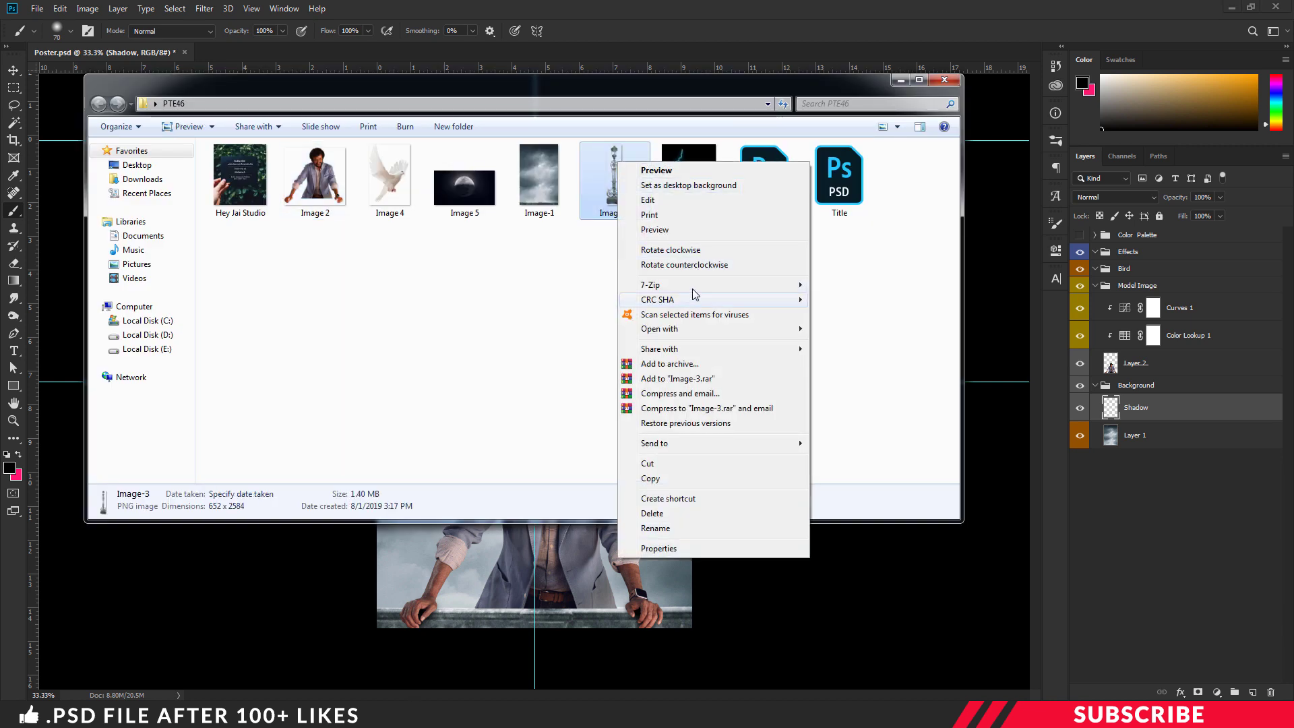
pyautogui.moveTo(694, 329)
pyautogui.click(839, 331)
# Bring the lamp post into the Poster document as a new layer above the Shadow layer
pyautogui.press('v')
pyautogui.moveTo(321, 55); pyautogui.dragTo(377, 116)
pyautogui.moveTo(312, 246); pyautogui.dragTo(483, 277)
pyautogui.click(357, 76)
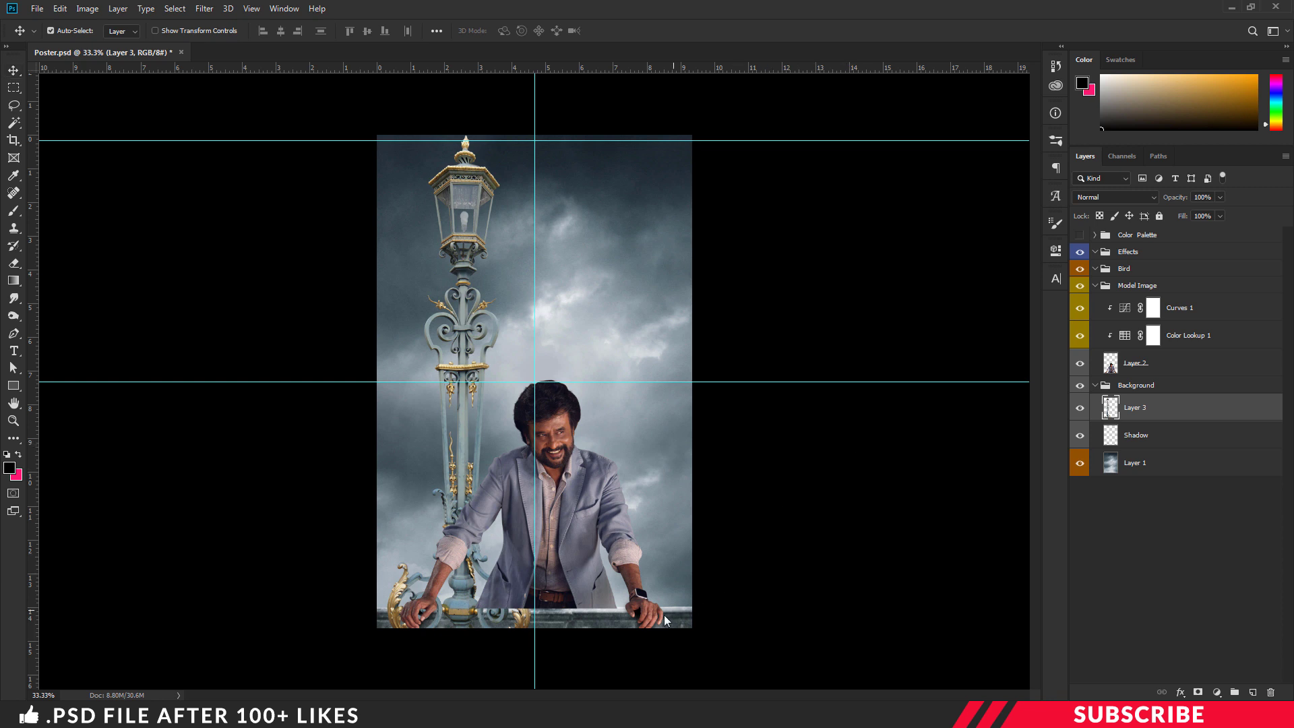
# Scale the lamp post to about 75% with Free Transform and place it along the poster's left edge, behind the man
pyautogui.hotkey('ctrl', 't')
pyautogui.hotkey('ctrl', '-')
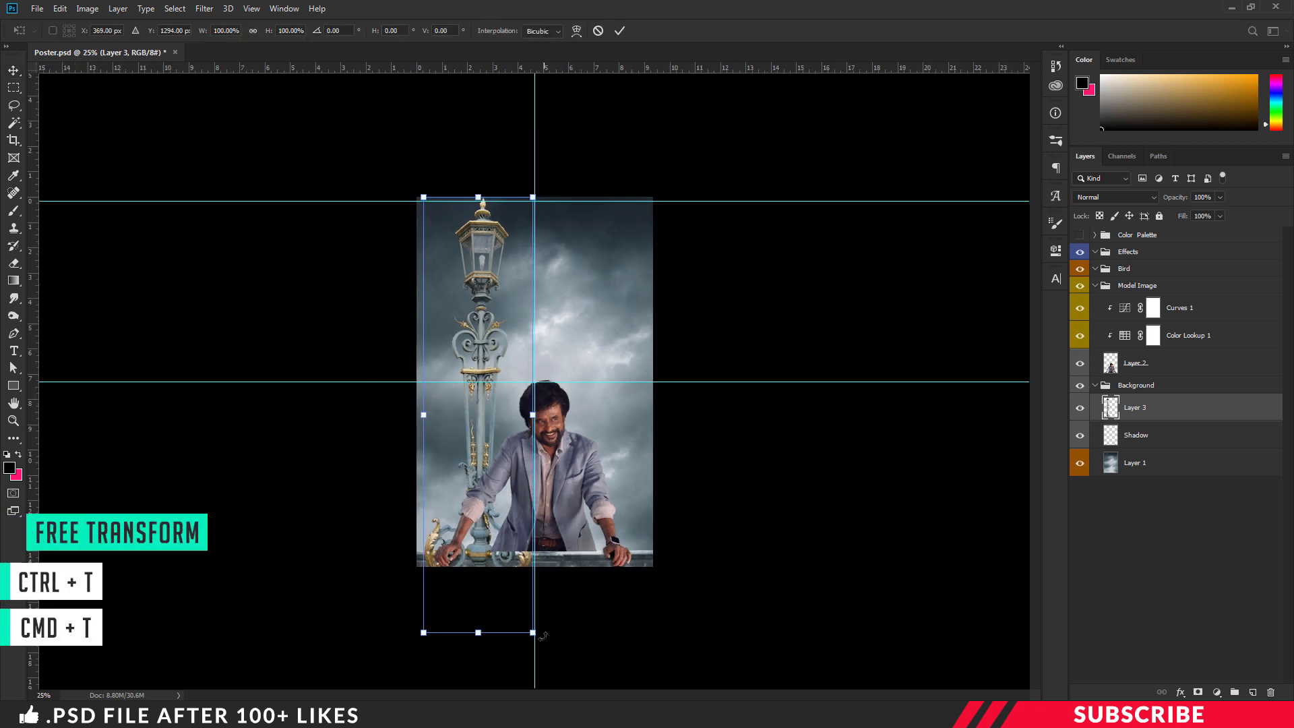
pyautogui.moveTo(477, 632); pyautogui.dragTo(453, 553)
pyautogui.hotkey('ctrl', '+')
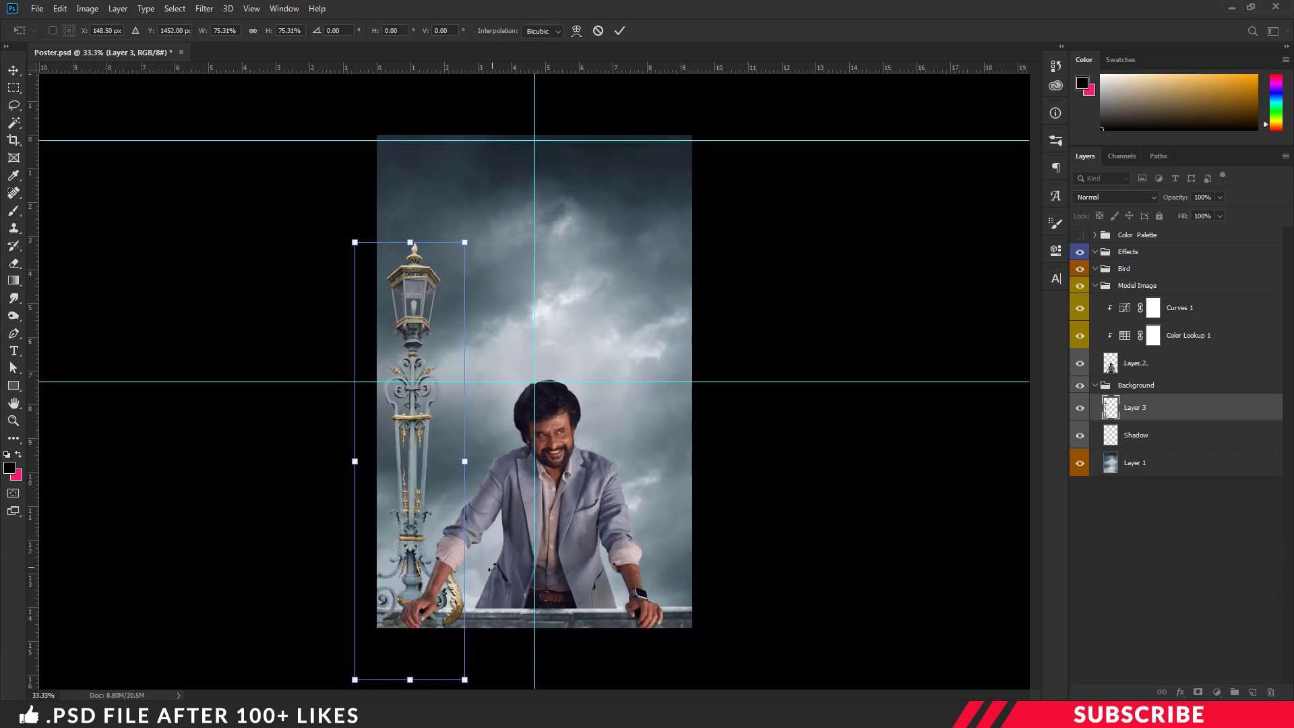
pyautogui.press('Return')
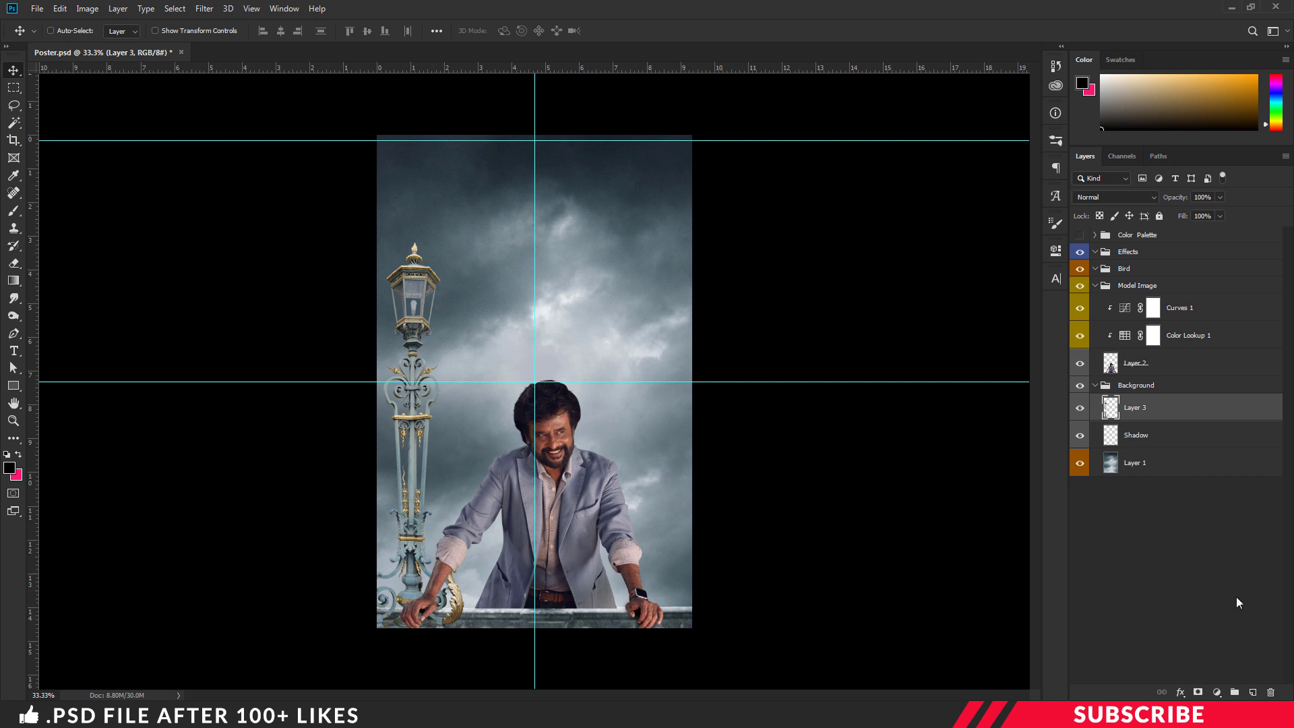
# Add a layer mask to the lamp post layer and use black as the foreground color
pyautogui.click(1200, 691)
pyautogui.click(9, 467)
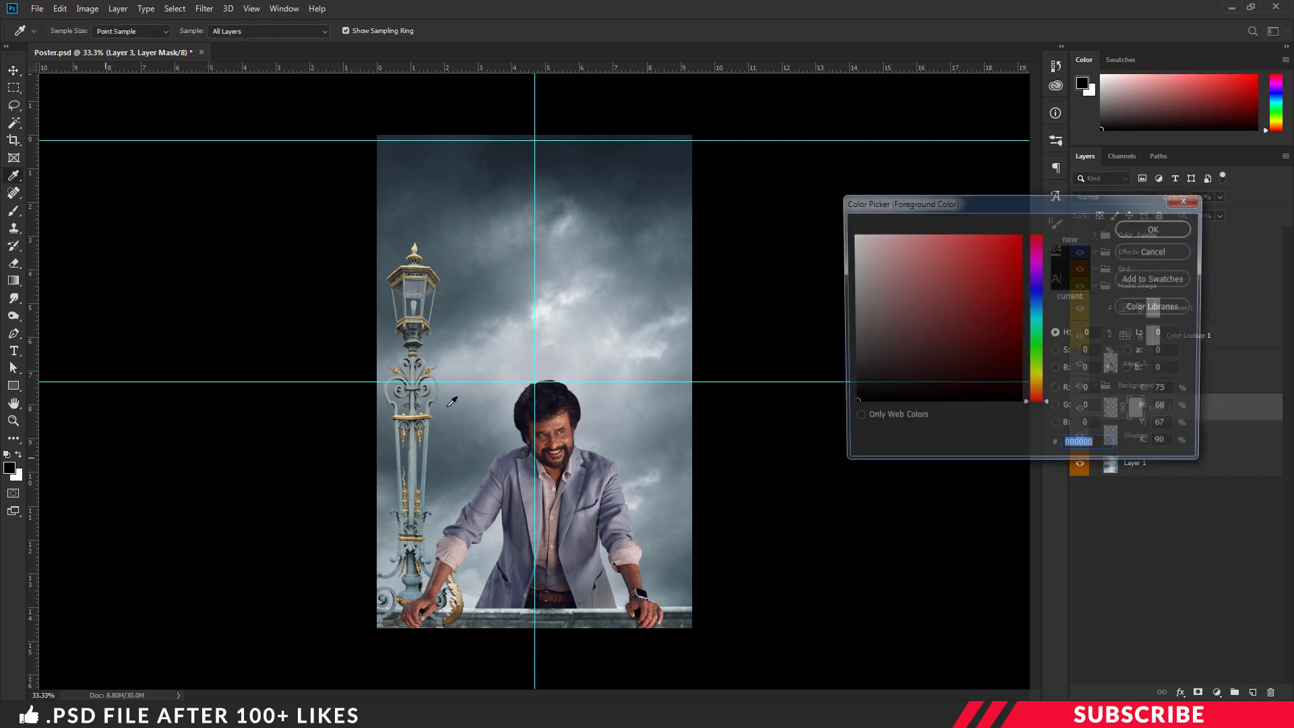
pyautogui.click(1153, 231)
# Mask out the lamp post's base over the ledge with a rectangular marquee selection filled with black, and deselect
pyautogui.click(14, 88)
pyautogui.rightClick(14, 88)
pyautogui.click(67, 86)
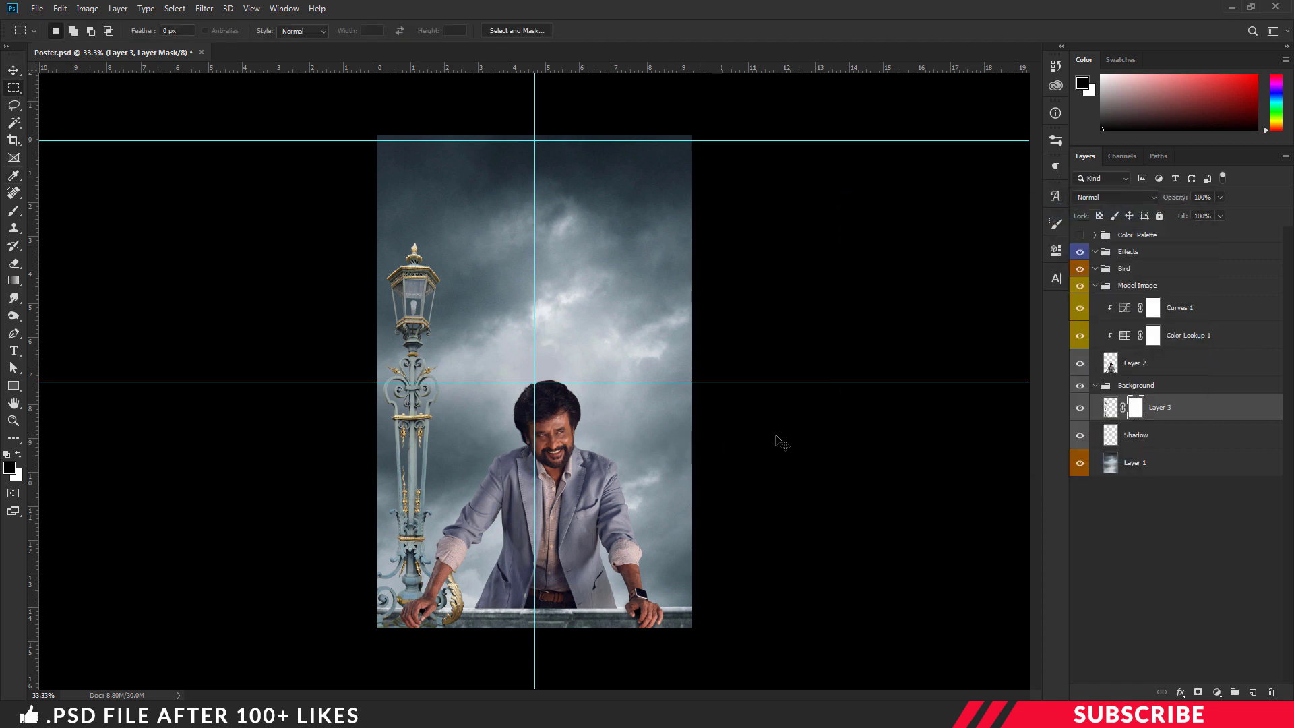
pyautogui.hotkey('ctrl', '+')
pyautogui.hotkey('ctrl', '+')
pyautogui.scroll(-5, 1033, 314)
pyautogui.moveTo(203, 515); pyautogui.dragTo(482, 627)
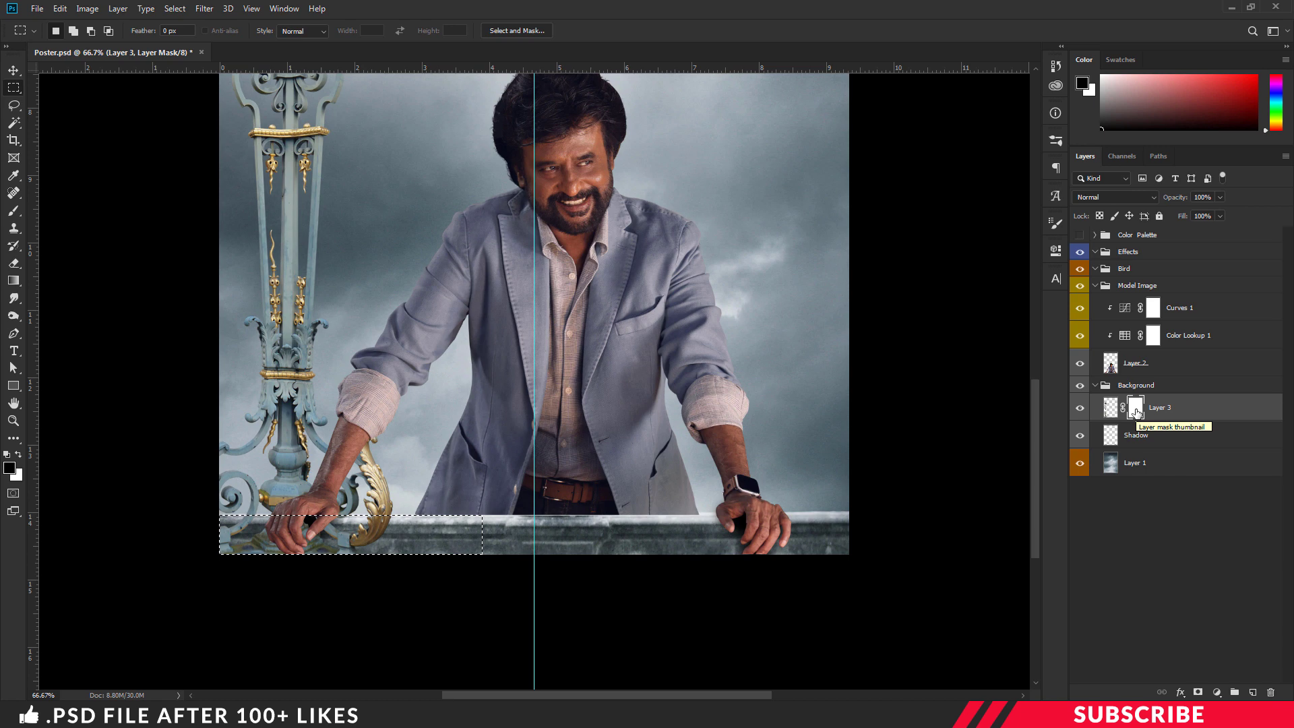
pyautogui.hotkey('ctrl', 'BackSpace')
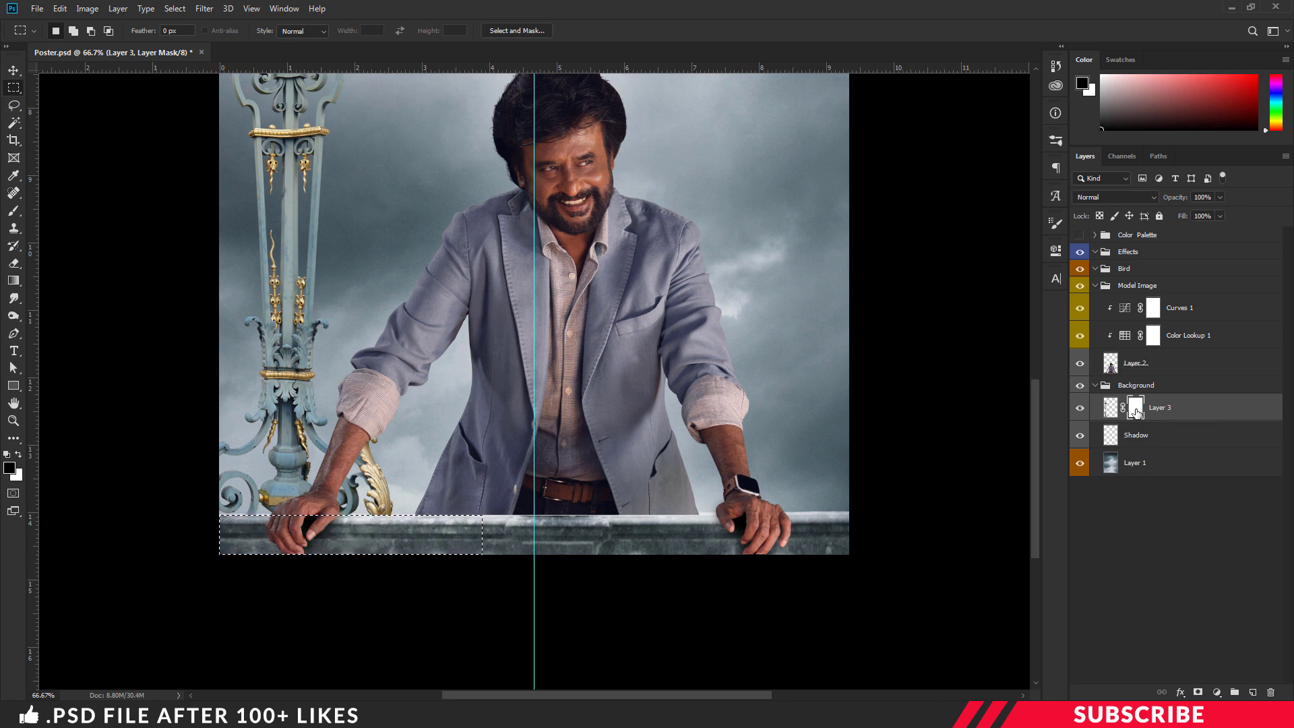
pyautogui.hotkey('ctrl', 'd')
pyautogui.hotkey('ctrl', '-')
pyautogui.hotkey('ctrl', '-')
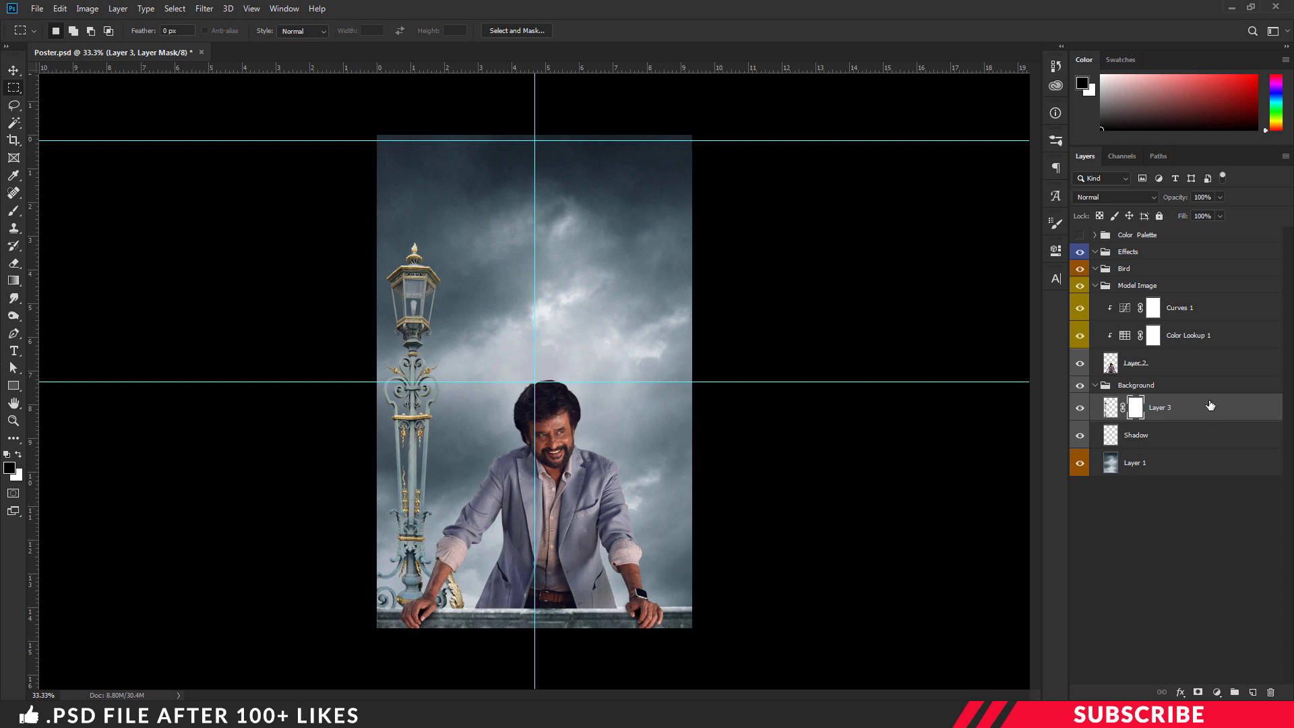
# Add a Brightness/Contrast adjustment above the lamp post layer with Brightness at -16
pyautogui.click(1216, 693)
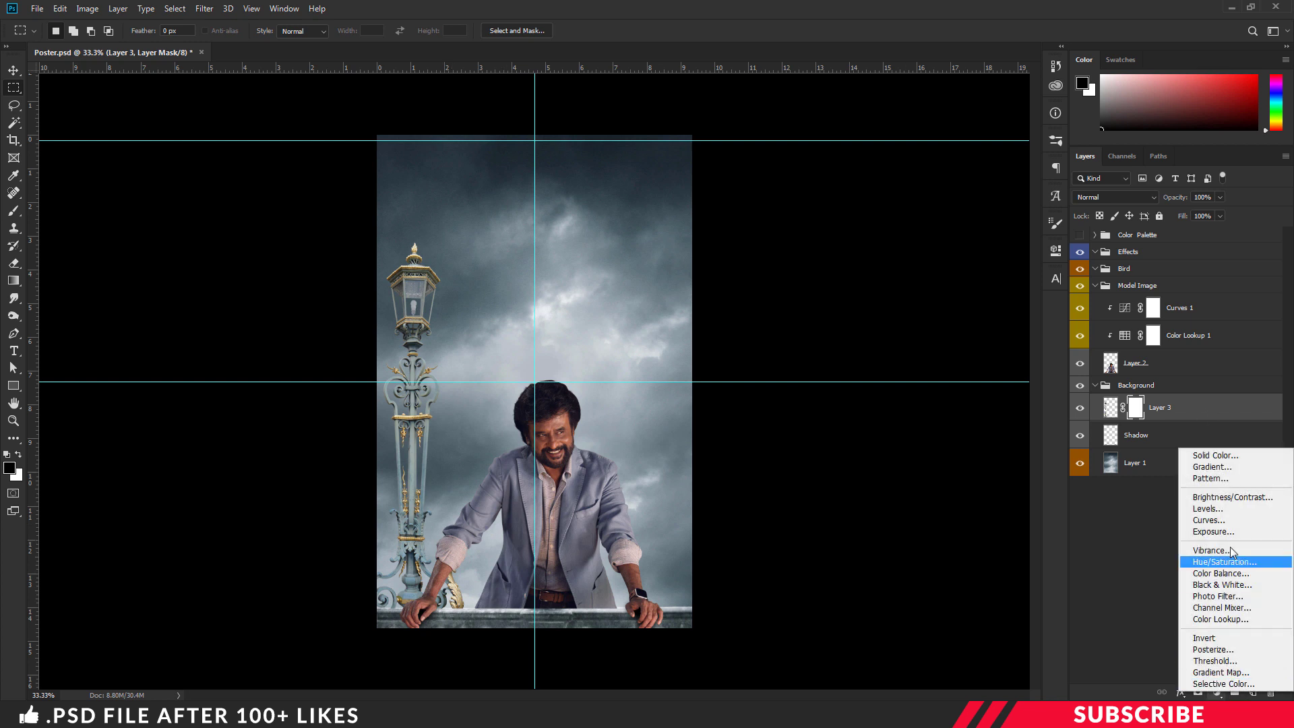
pyautogui.click(1233, 499)
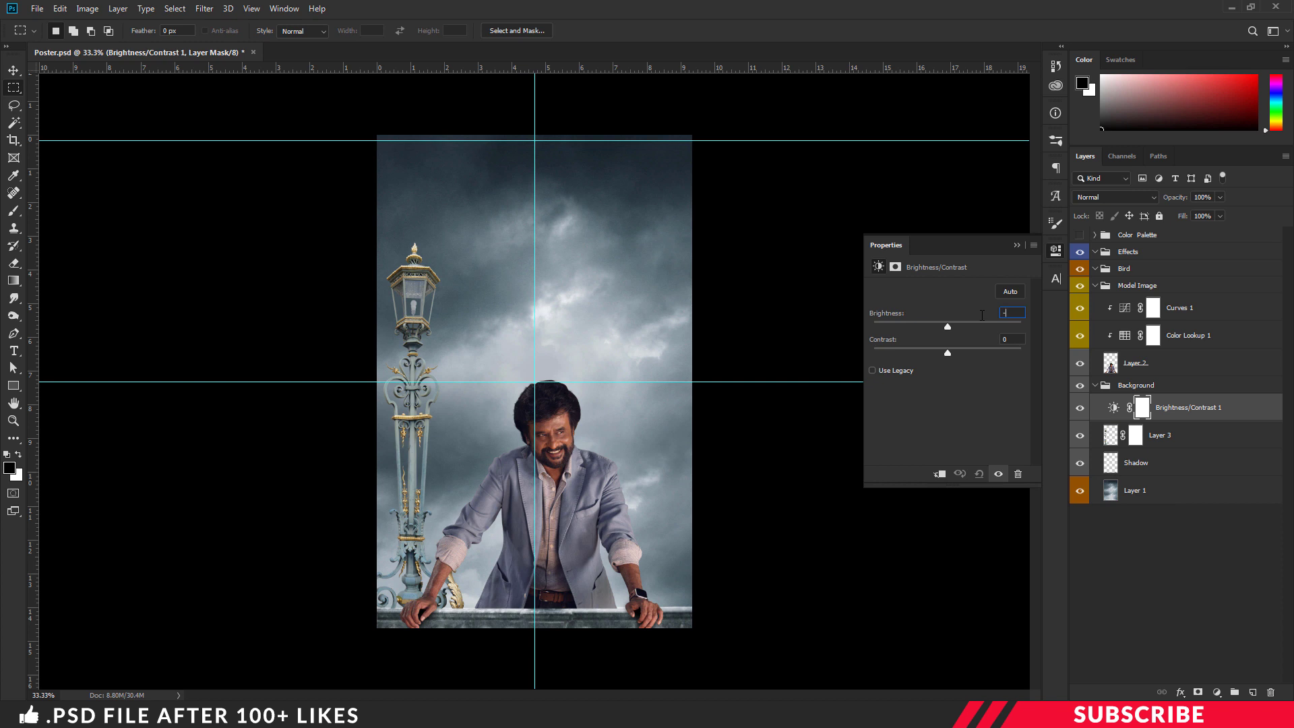
pyautogui.write('6')
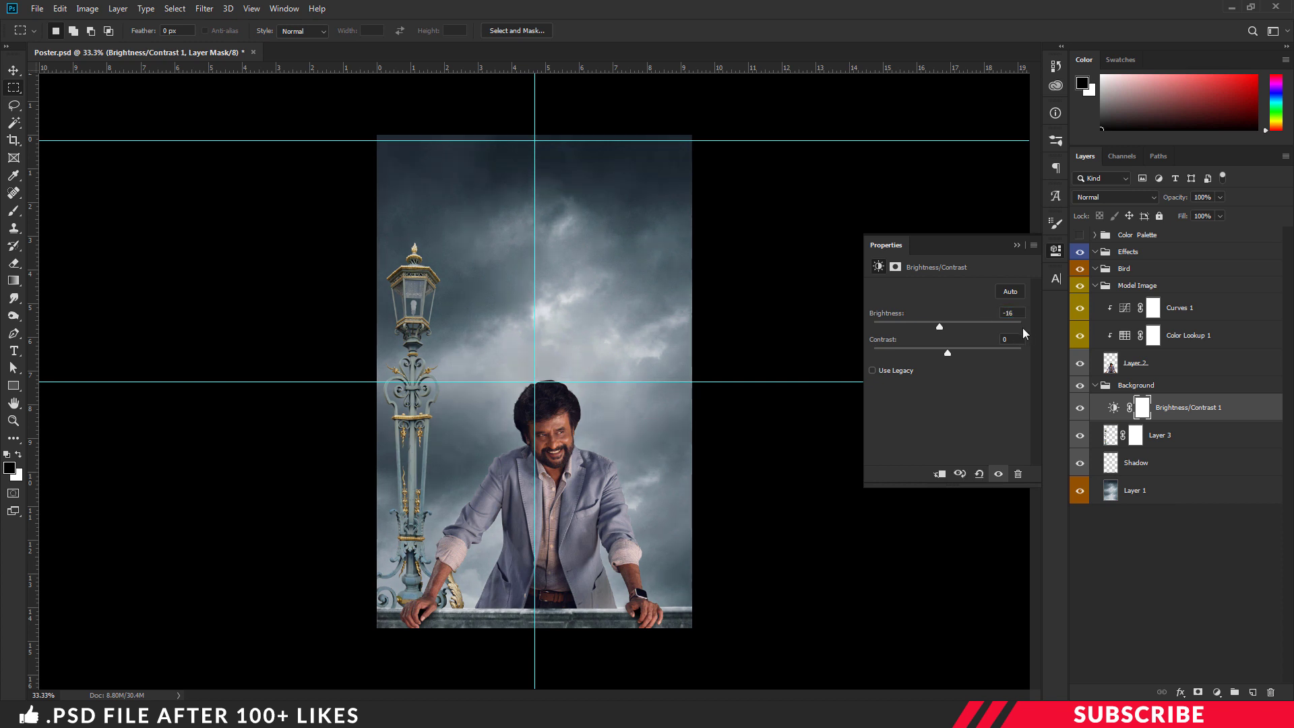
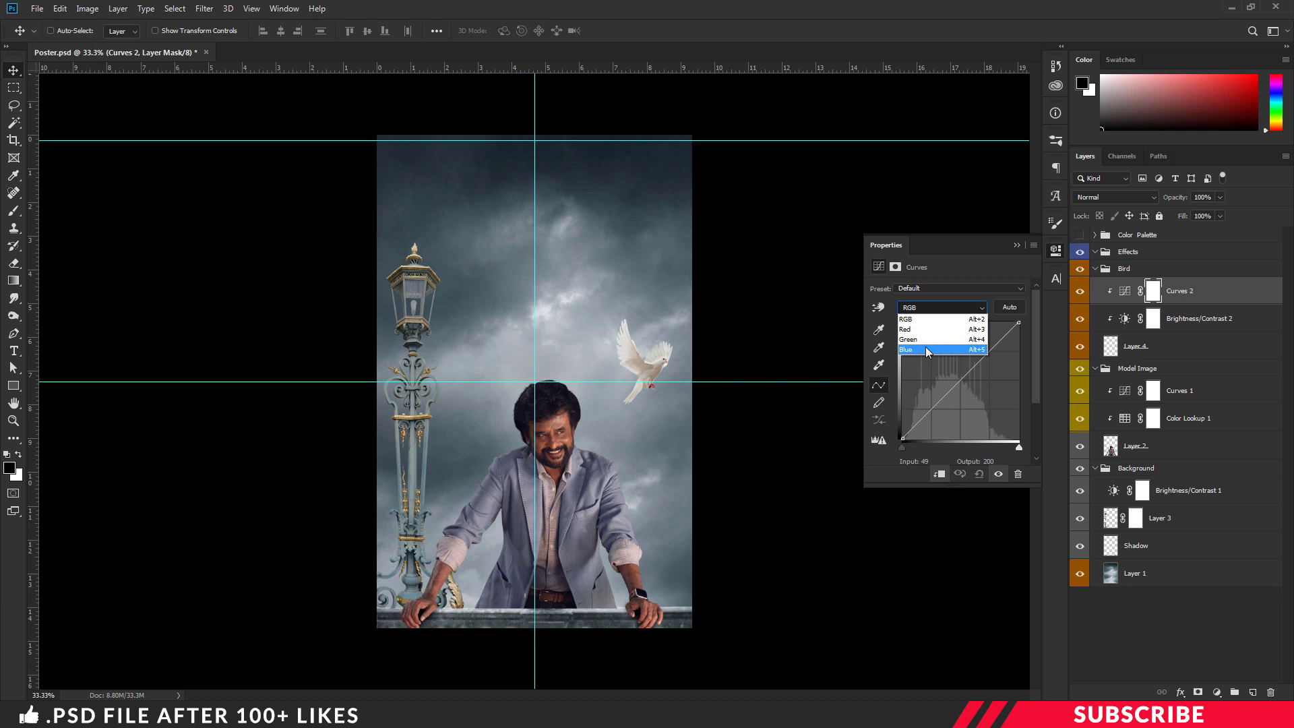
# In the dove's Curves adjustment, slightly raise the Blue channel's shadow endpoint and lower its highlight endpoint
pyautogui.click(925, 349)
pyautogui.moveTo(904, 436); pyautogui.dragTo(903, 435)
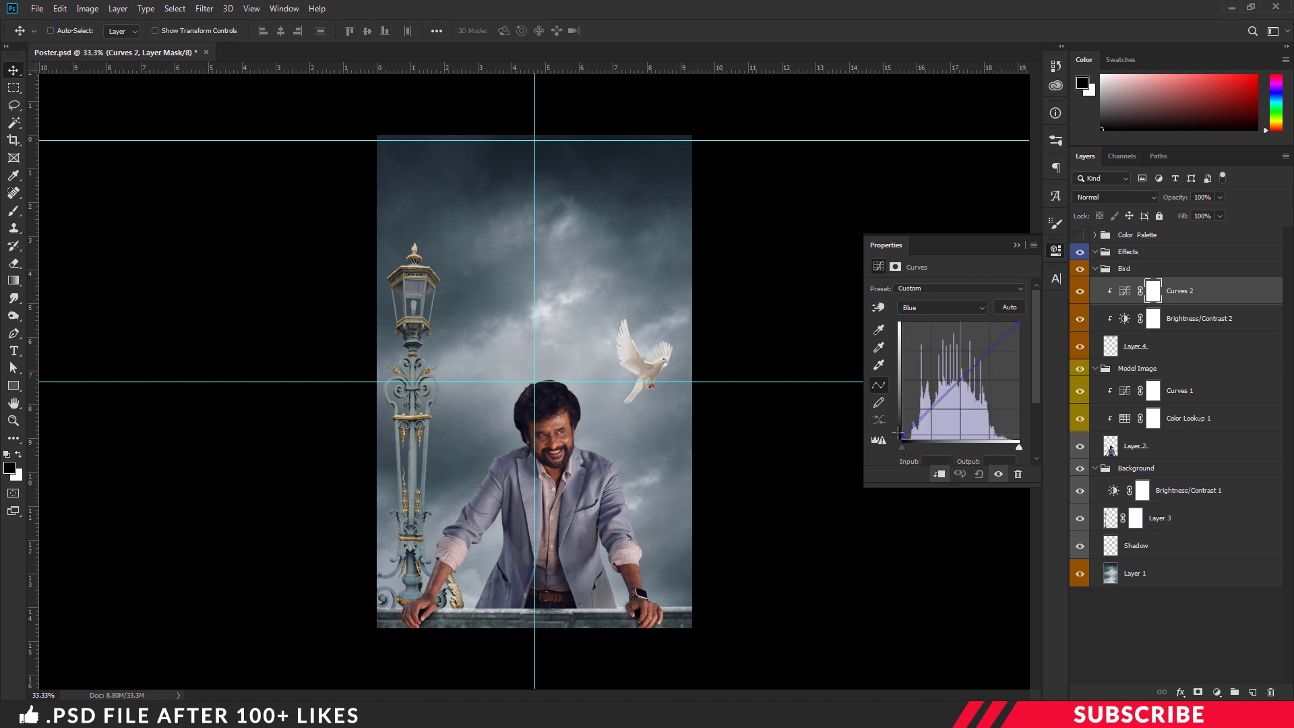
pyautogui.moveTo(1018, 322); pyautogui.dragTo(1017, 323)
pyautogui.click(1055, 251)
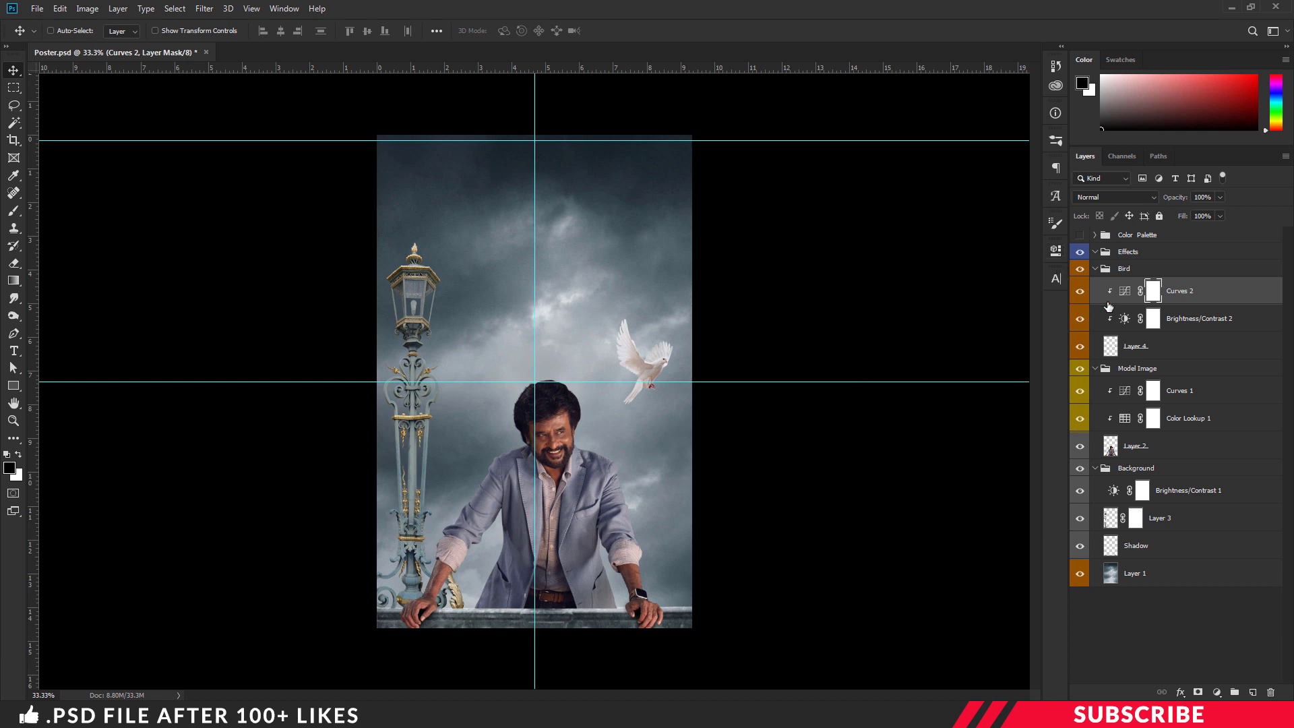
# Merge the dove layer with its Brightness/Contrast 2 and Curves 2 adjustments into a single layer
pyautogui.keyDown('shift'); pyautogui.click(1198, 322); pyautogui.keyUp('shift')
pyautogui.keyDown('shift'); pyautogui.click(1187, 345); pyautogui.keyUp('shift')
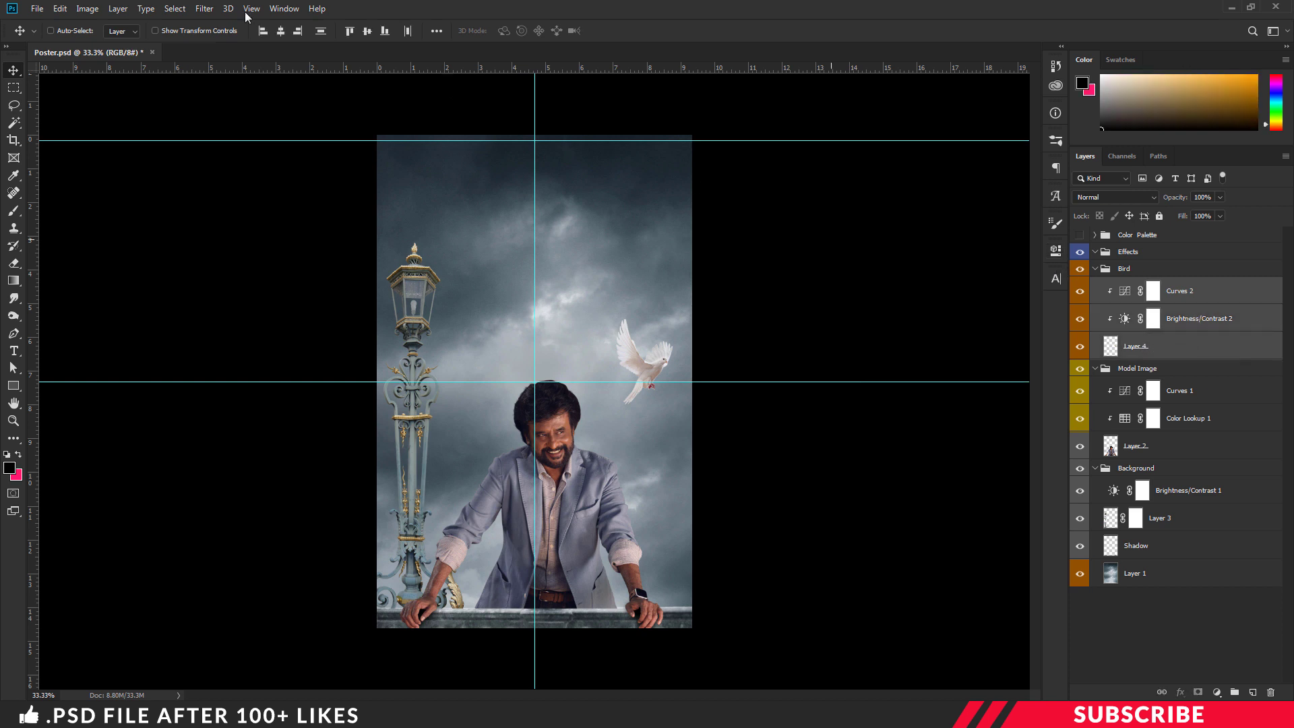
pyautogui.click(118, 9)
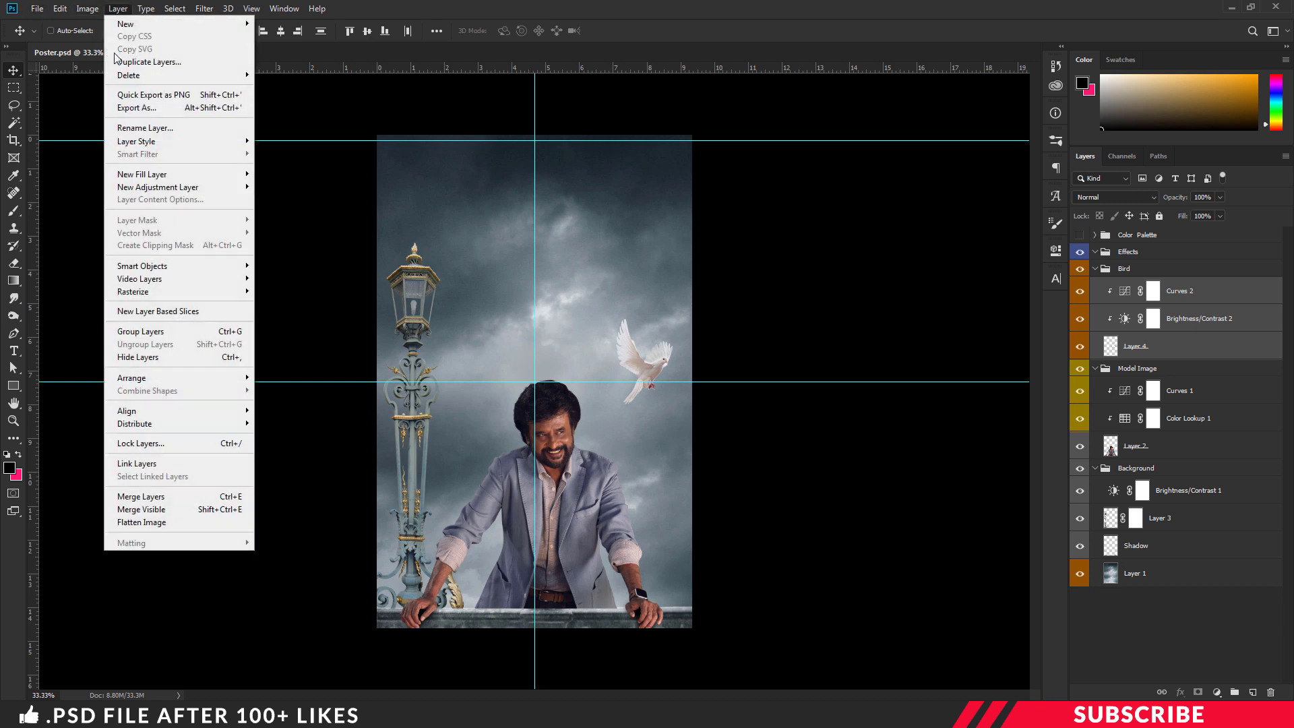
pyautogui.click(155, 497)
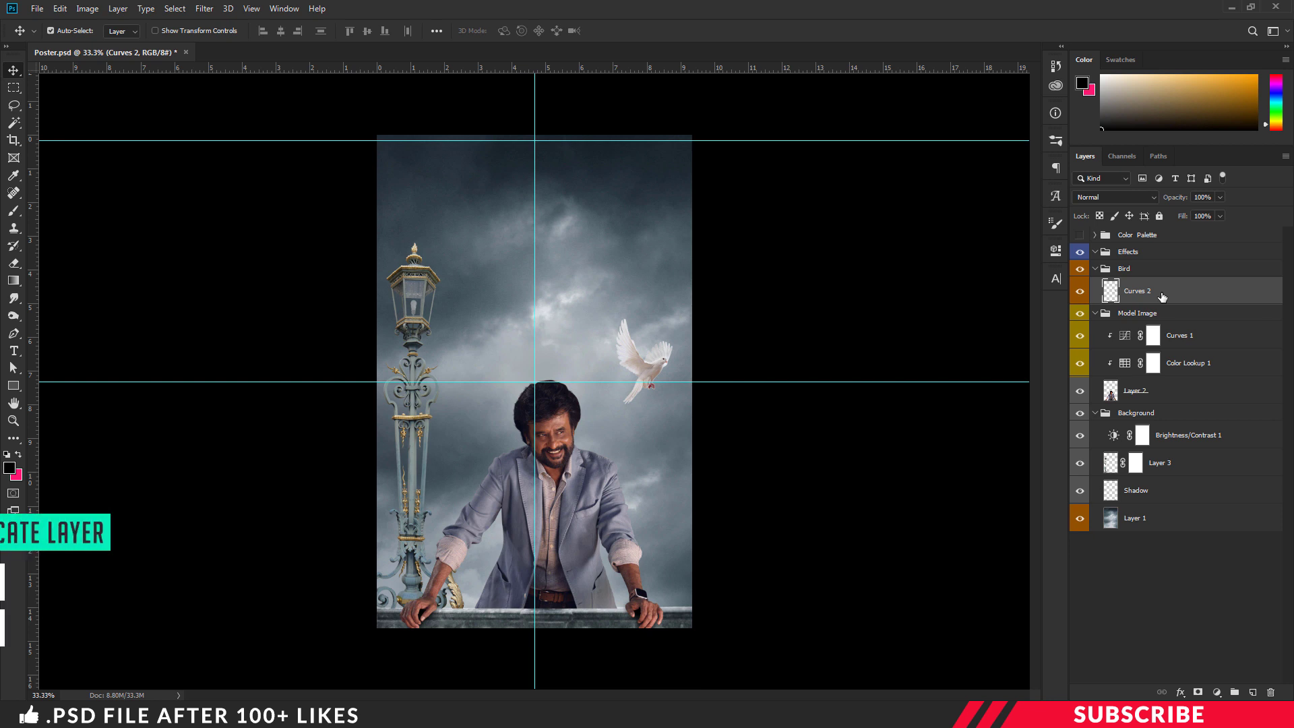
# Duplicate the merged dove layer and apply Motion Blur to the copy with an angle of 49° and a distance of 12 pixels
pyautogui.hotkey('ctrl', 'j')
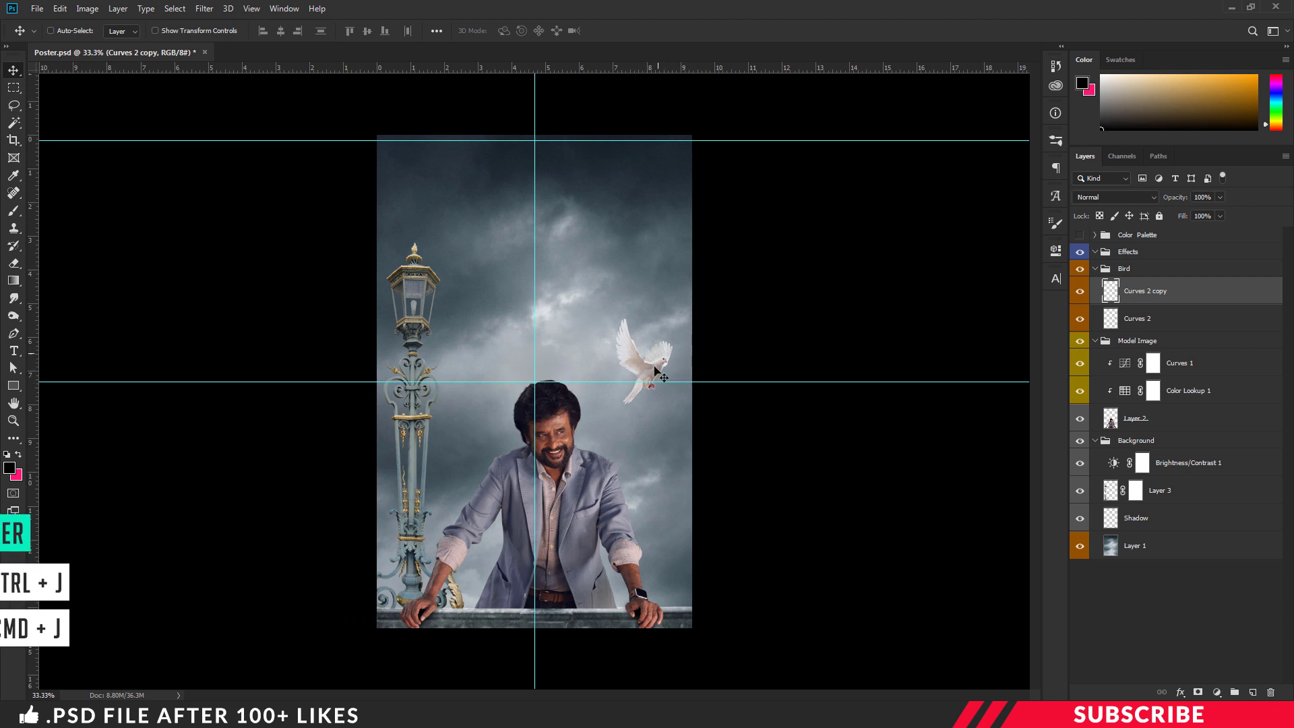
pyautogui.click(204, 10)
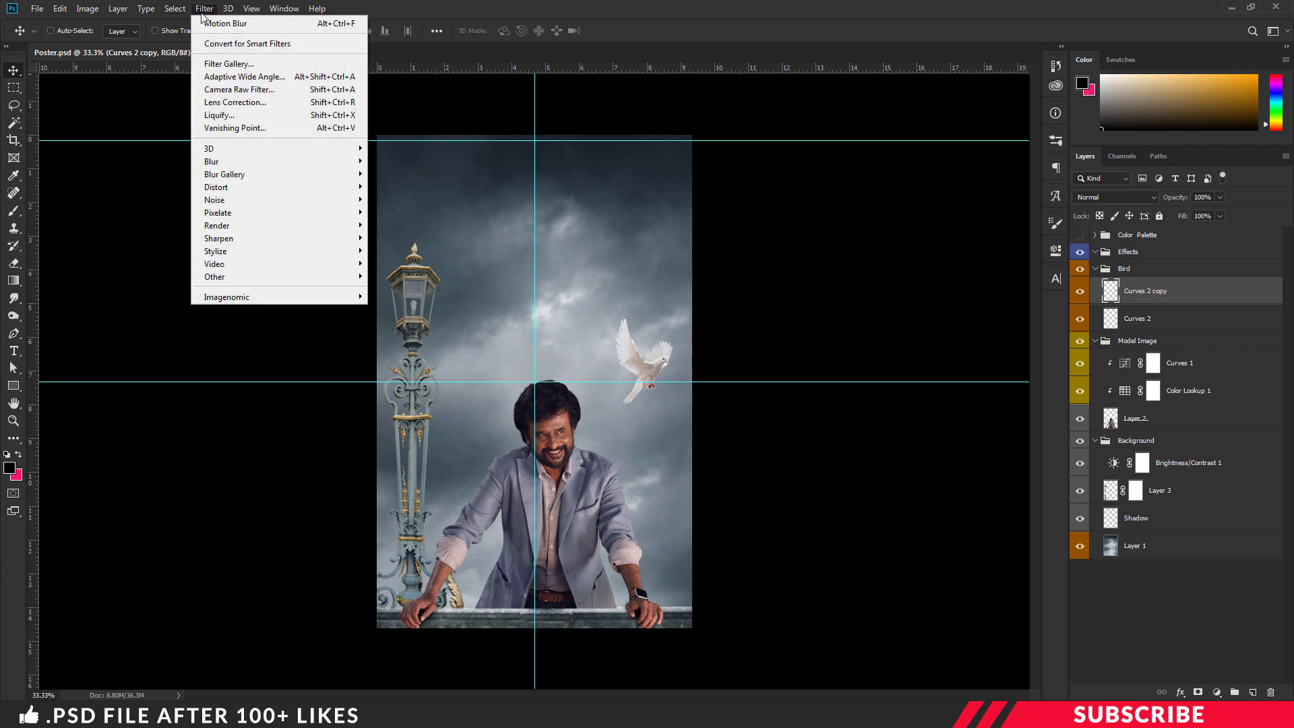
pyautogui.moveTo(236, 160)
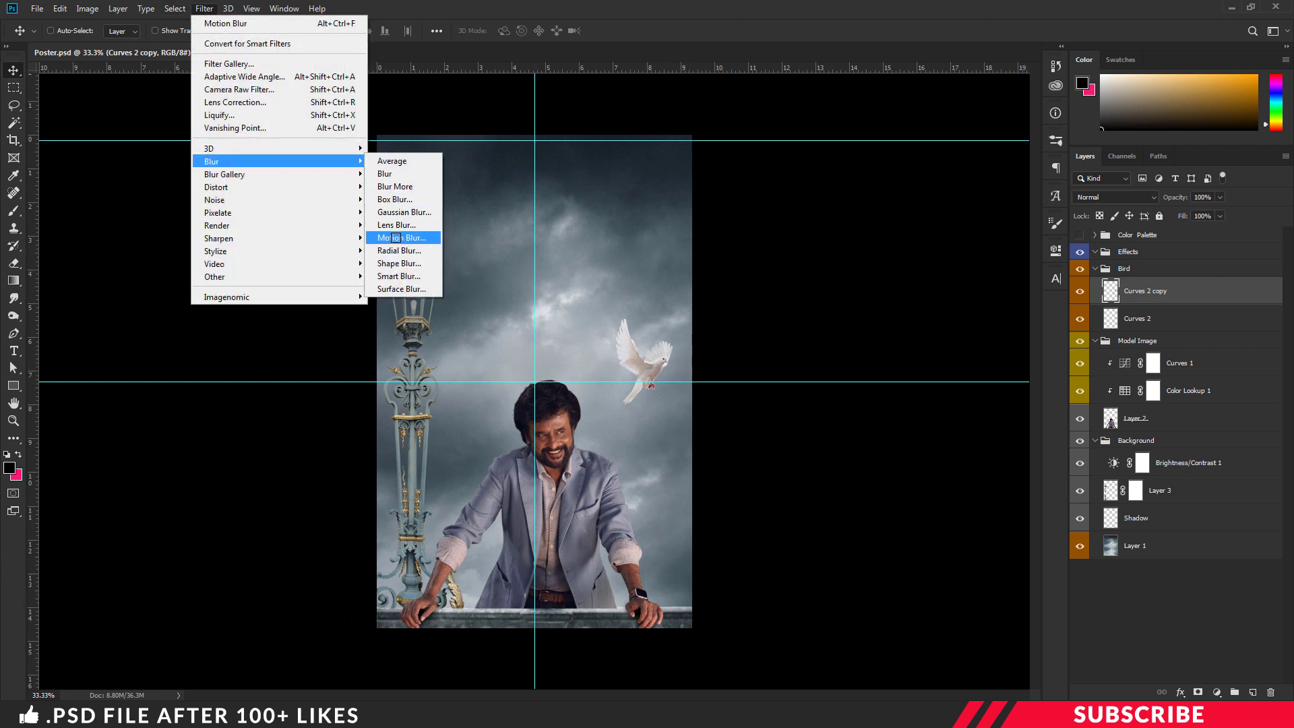
pyautogui.click(401, 237)
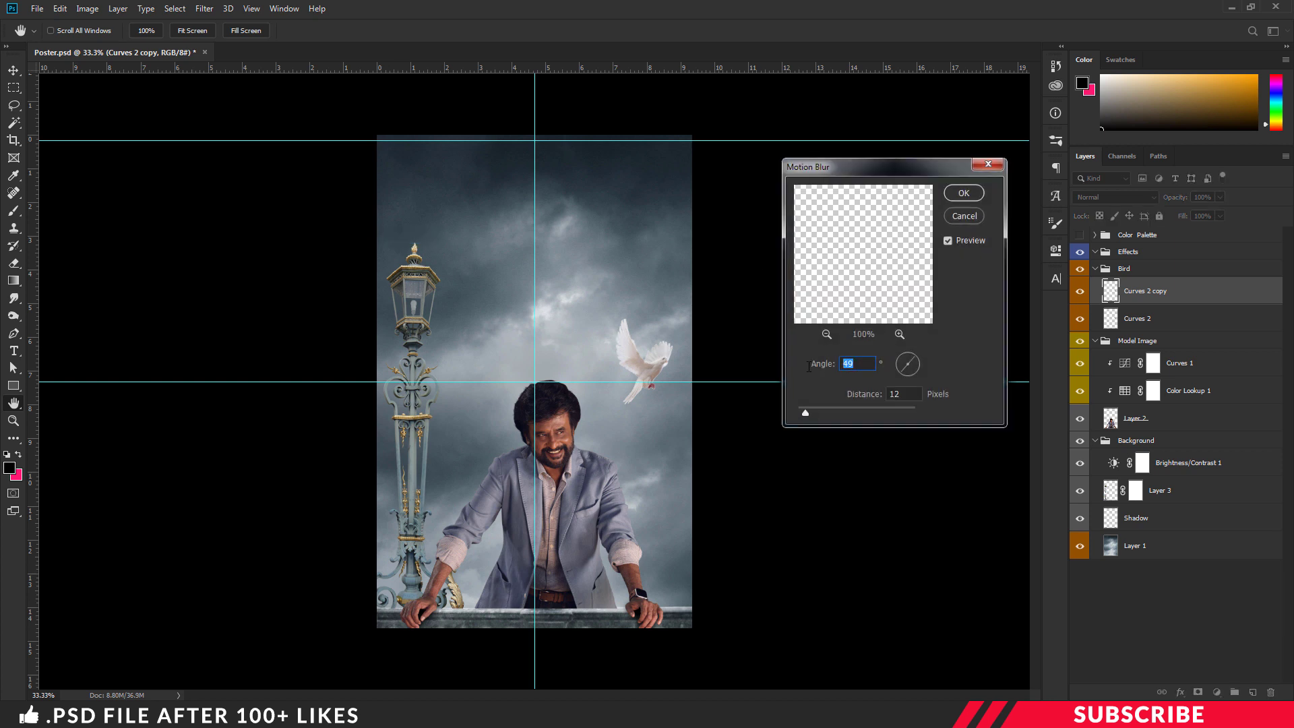
pyautogui.write('49')
pyautogui.write('12')
pyautogui.click(974, 195)
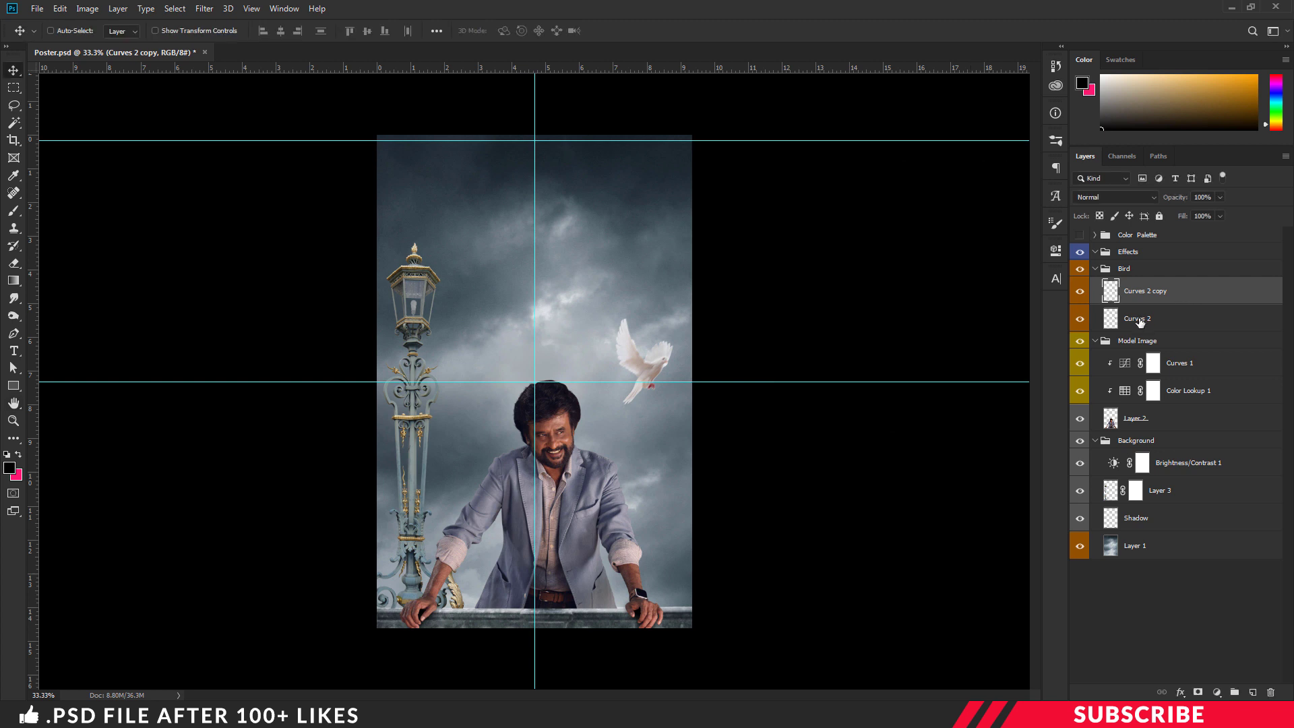
# Add a layer mask to the blurred dove copy and keep black (000000) as the foreground color
pyautogui.hotkey('ctrl', '+')
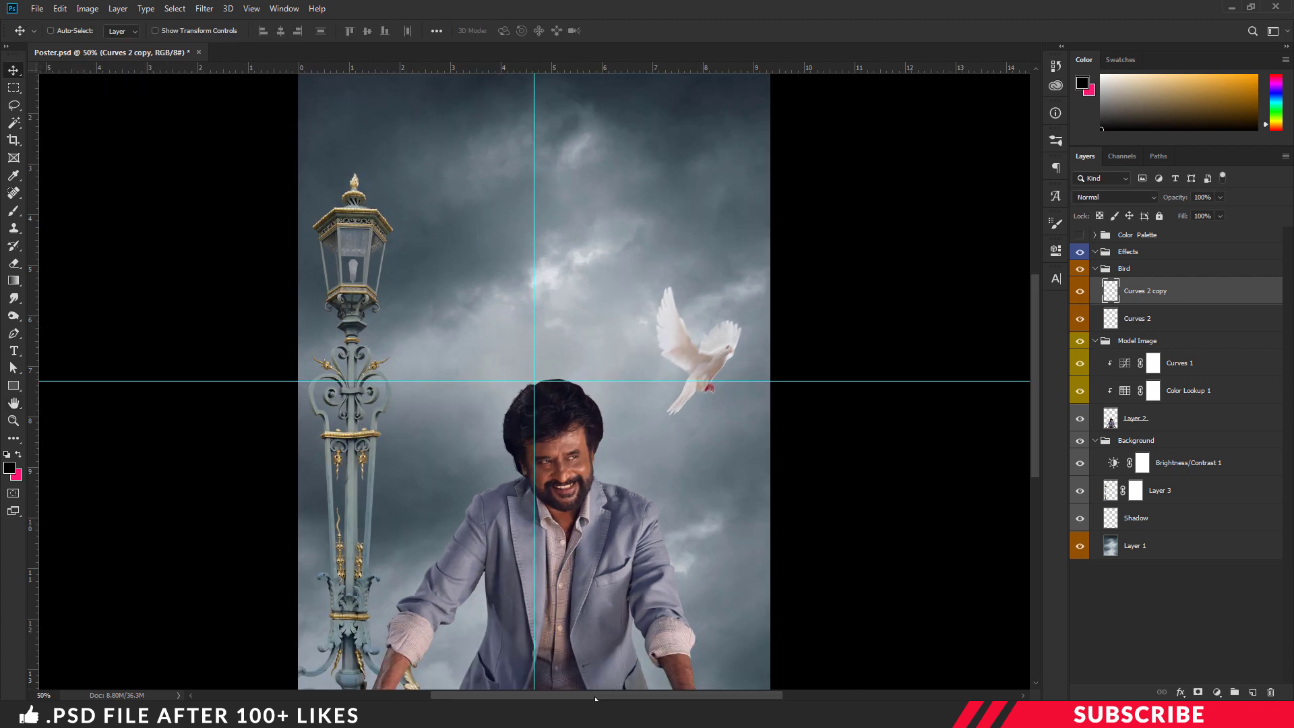
pyautogui.moveTo(598, 699); pyautogui.dragTo(625, 701)
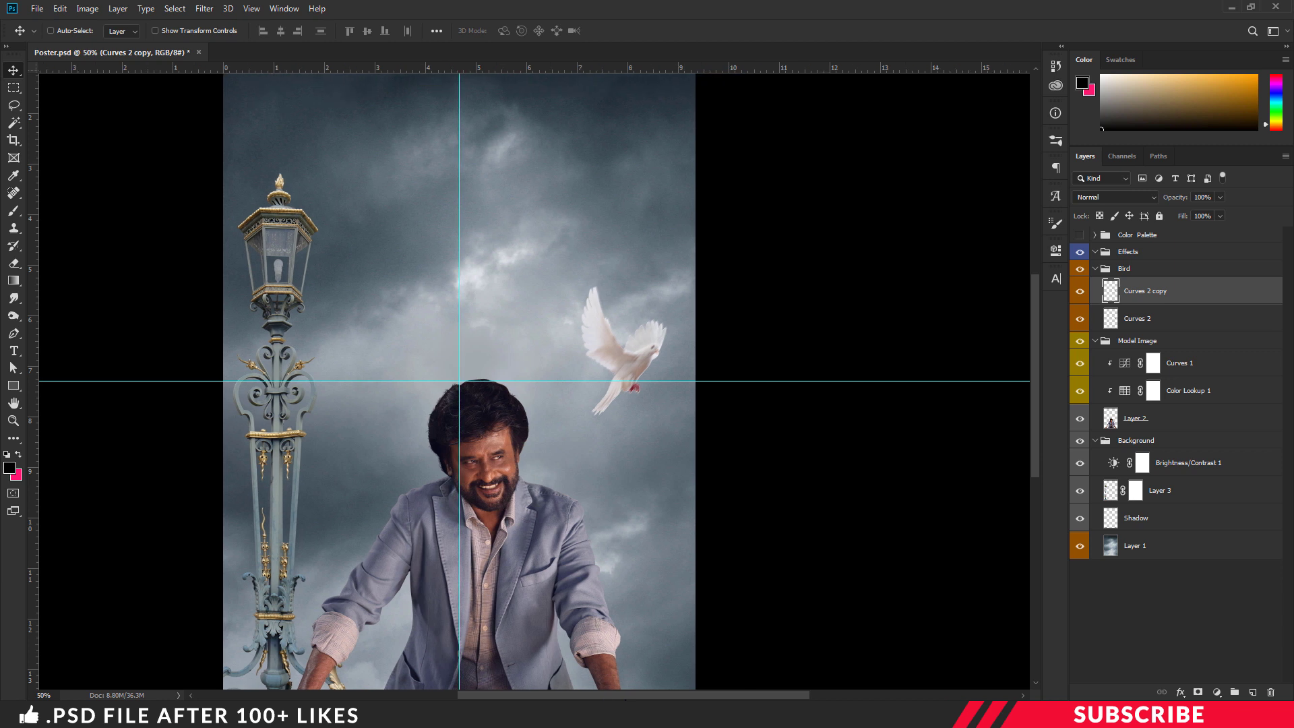
pyautogui.click(1197, 692)
pyautogui.press('b')
pyautogui.click(11, 469)
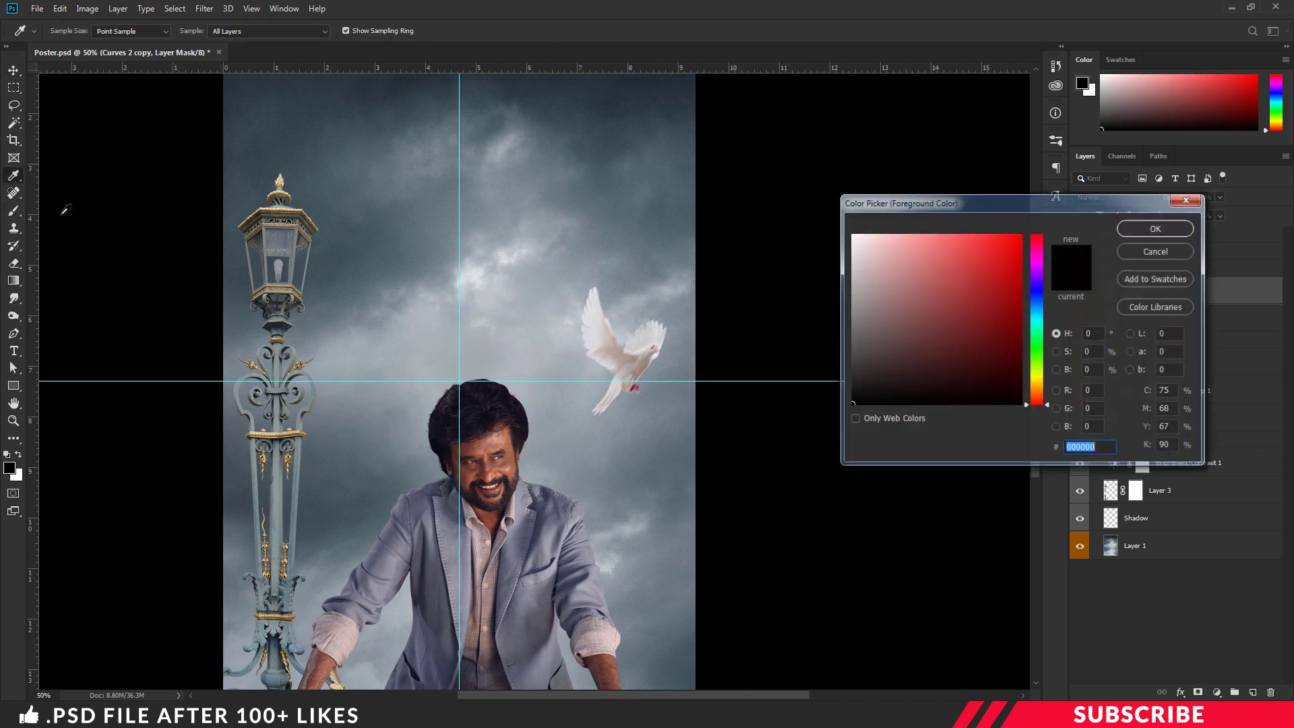
pyautogui.click(1156, 228)
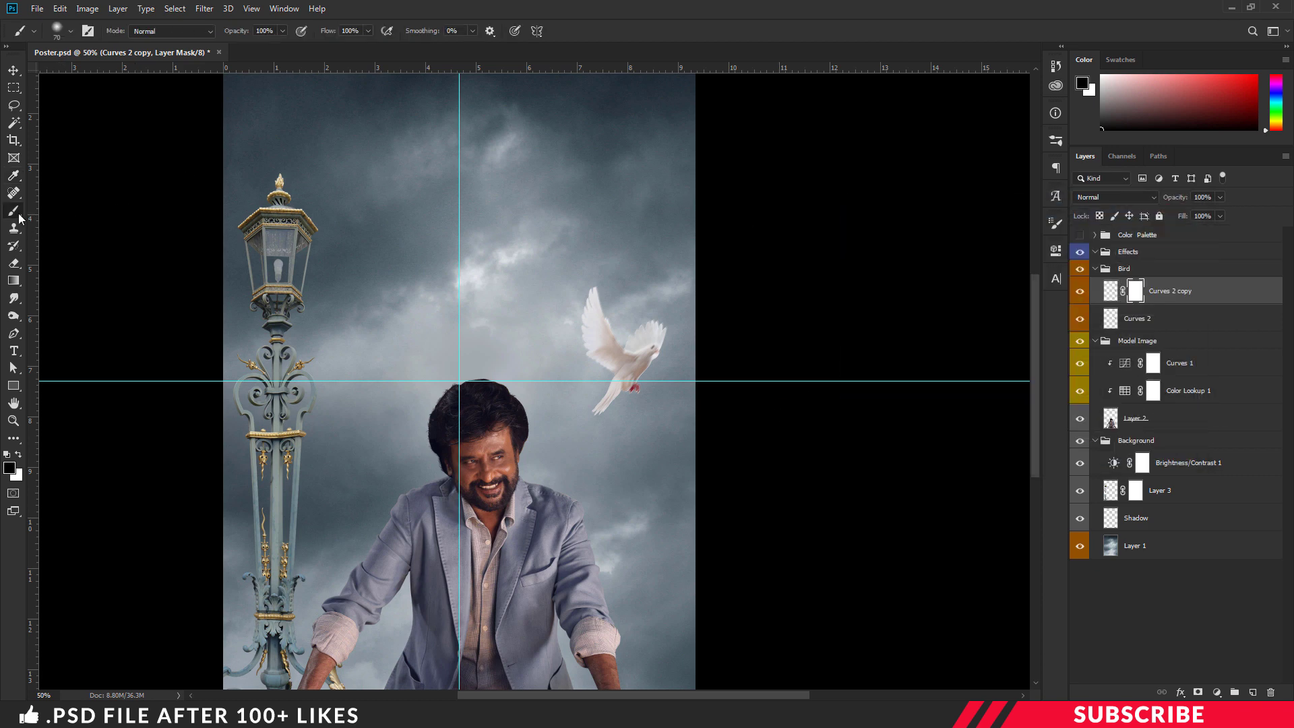
# Mask the motion blur off the dove's head with the last Soft Round Pressure Opacity brush at 100 px and 50% flow
pyautogui.rightClick(13, 211)
pyautogui.click(53, 215)
pyautogui.click(70, 31)
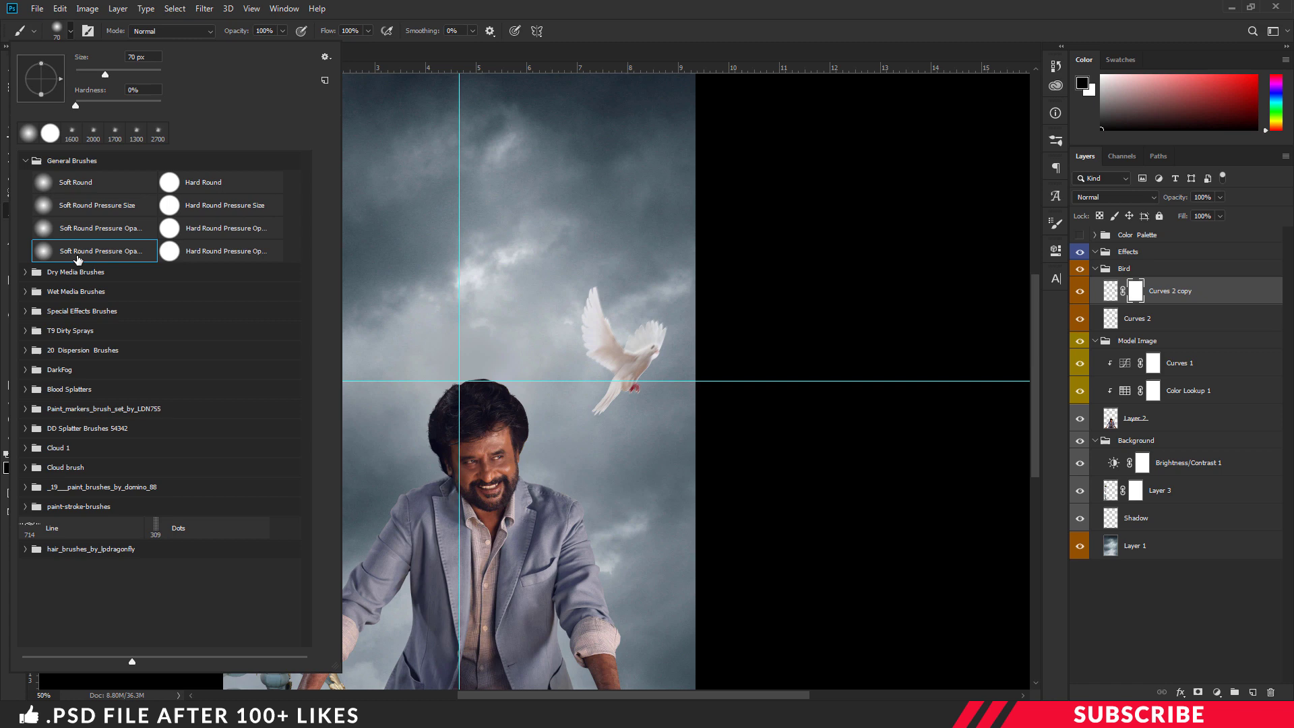
pyautogui.click(696, 30)
pyautogui.hotkey('ctrl', '+')
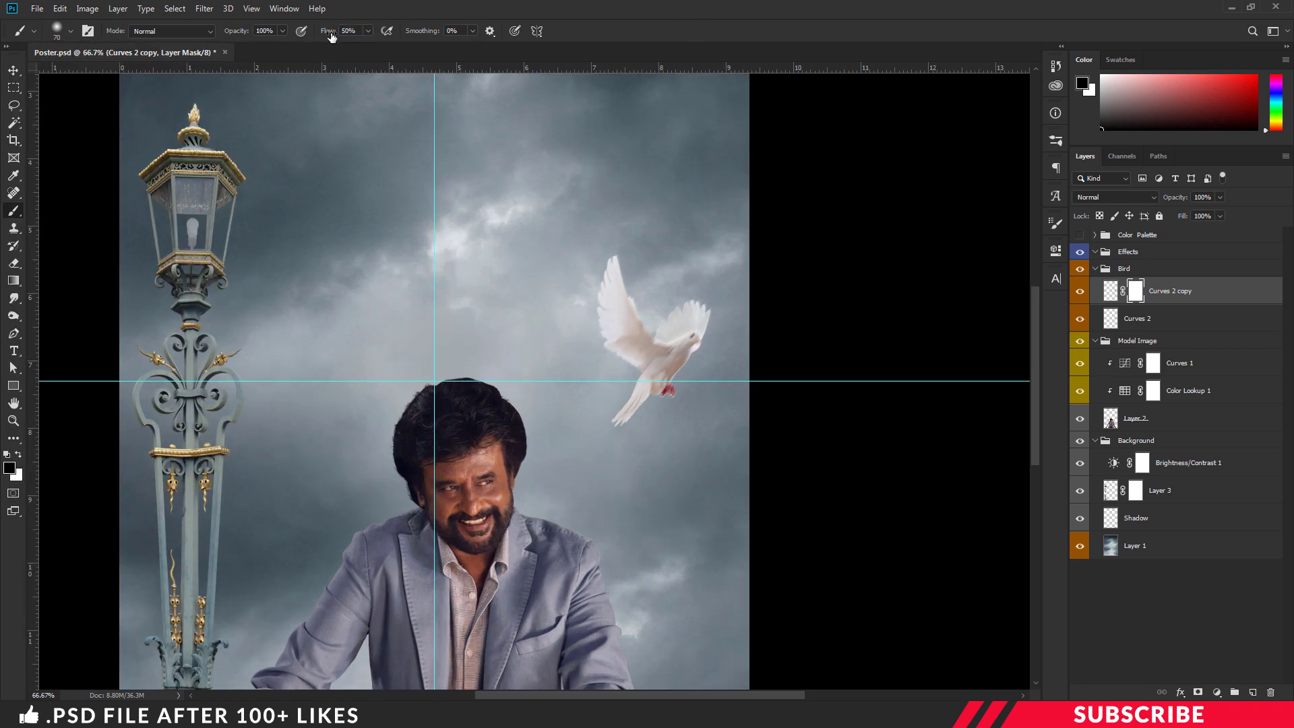
pyautogui.press(']')
pyautogui.press(']')
pyautogui.moveTo(691, 341)
pyautogui.mouseDown()
pyautogui.moveTo(632, 350)
pyautogui.moveTo(741, 342)
pyautogui.mouseUp()
pyautogui.hotkey('ctrl', '-')
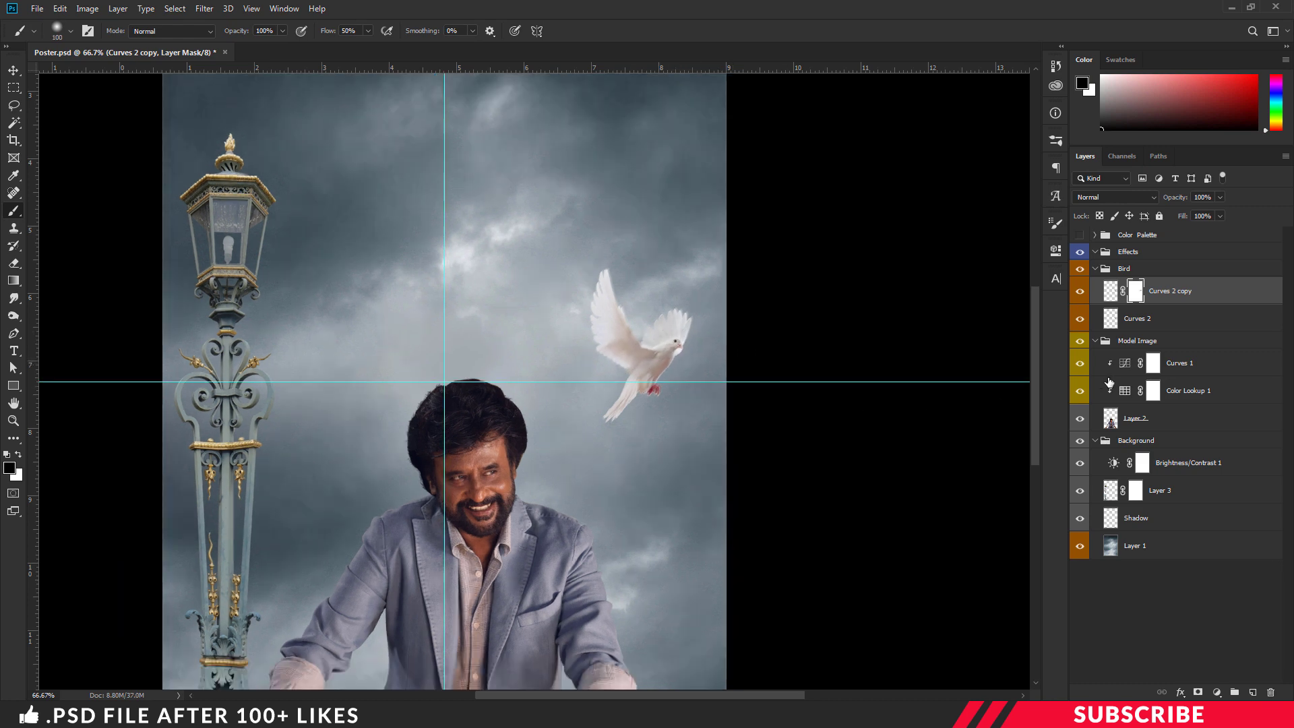
# Add a new layer above Brightness/Contrast 1 in the Background group and set its blend mode to Linear Dodge (Add)
pyautogui.hotkey('ctrl', '-')
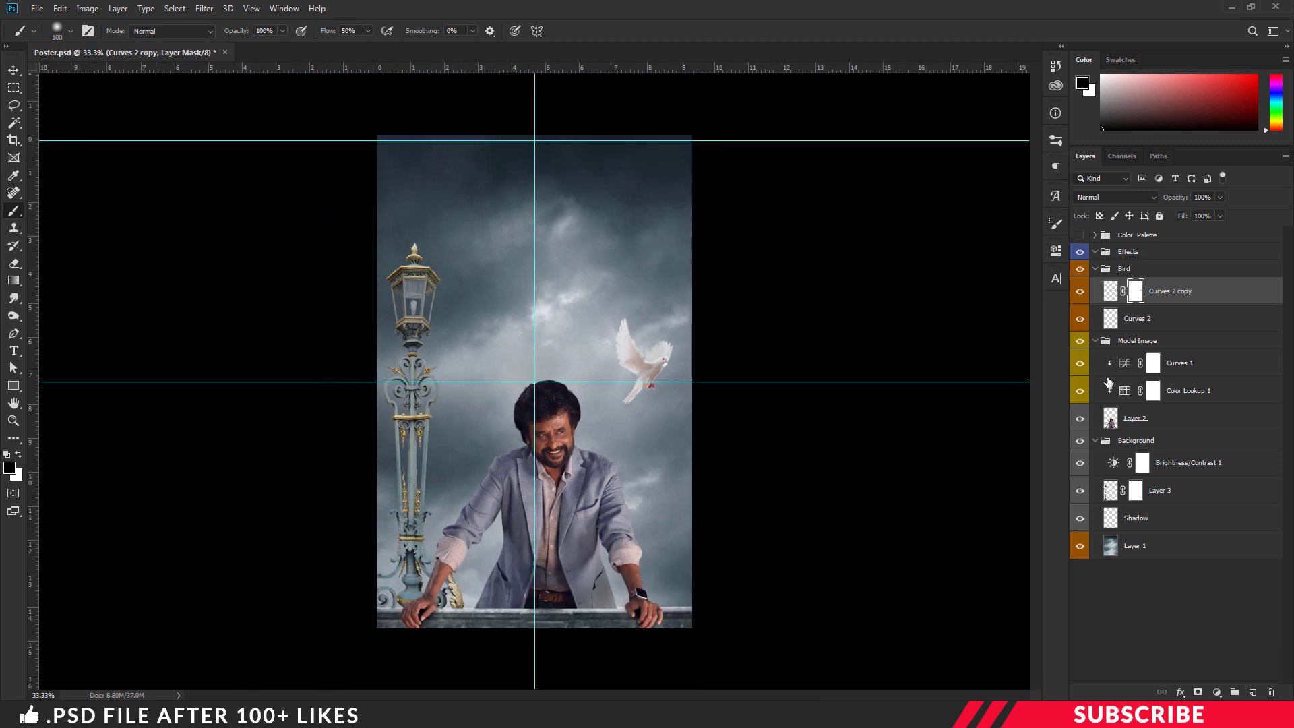
pyautogui.click(1224, 462)
pyautogui.click(1253, 691)
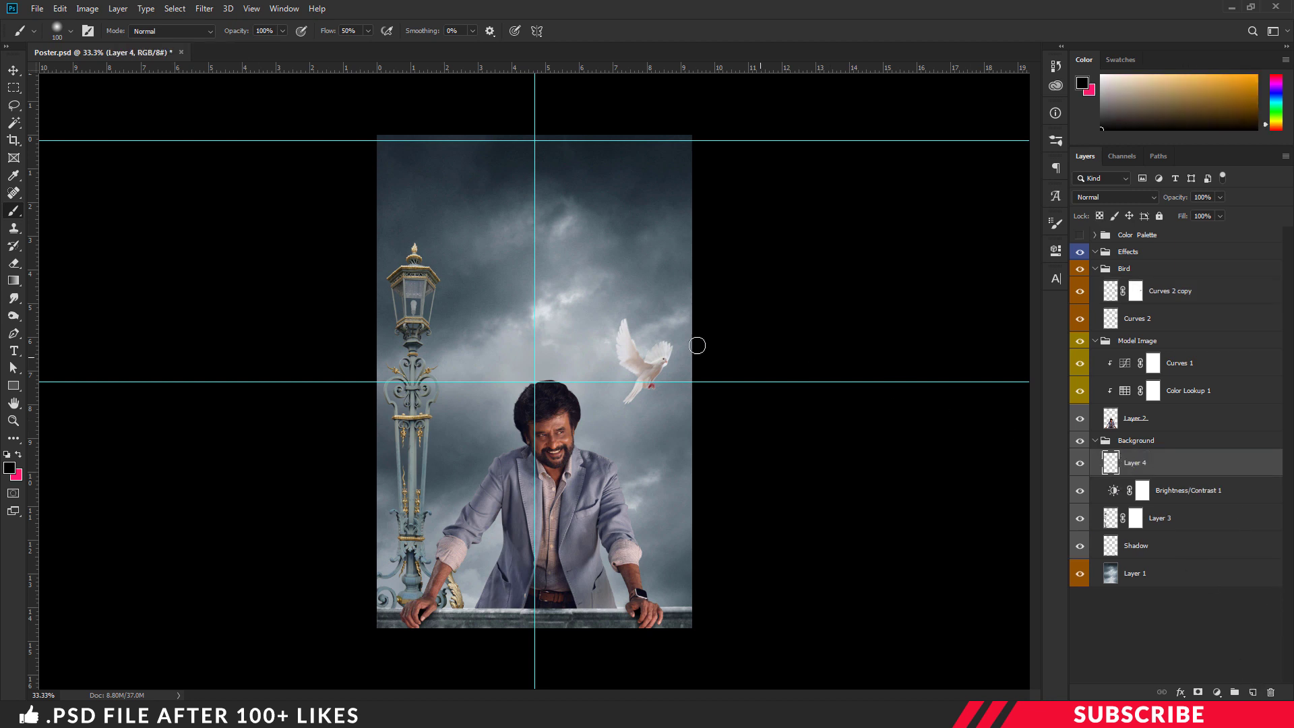
pyautogui.click(1130, 196)
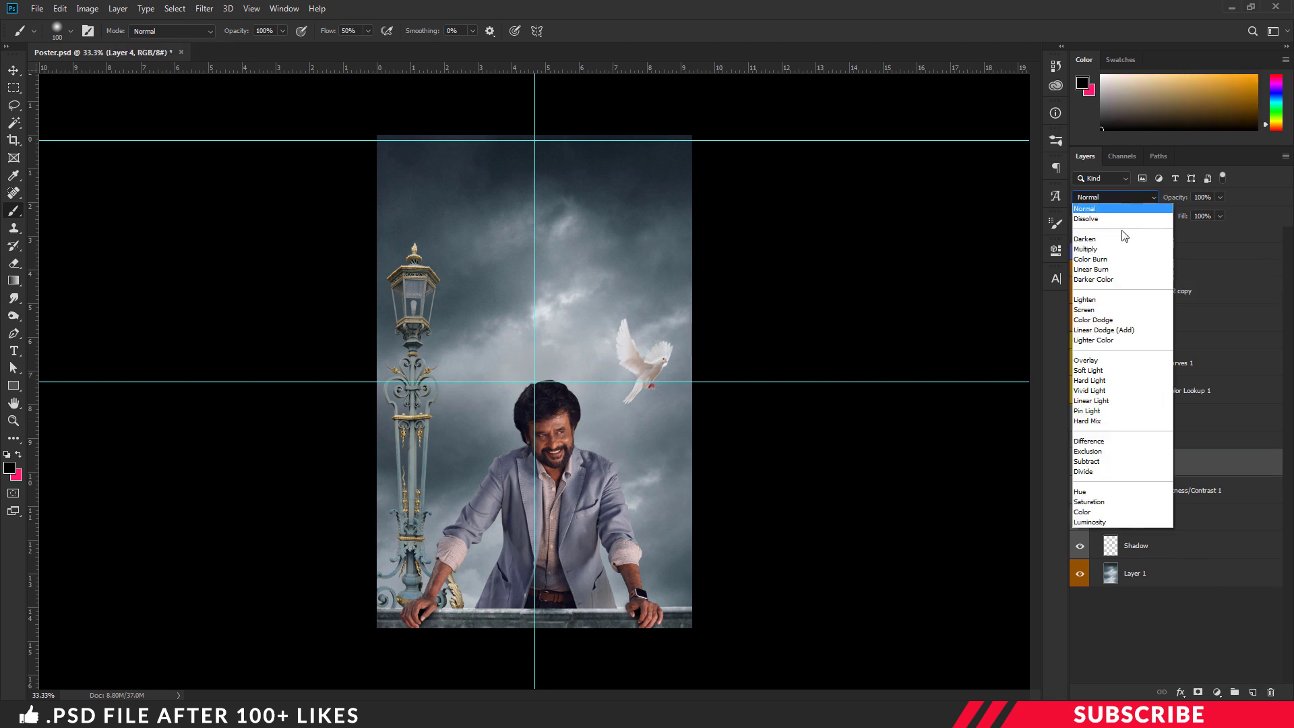
pyautogui.click(1111, 331)
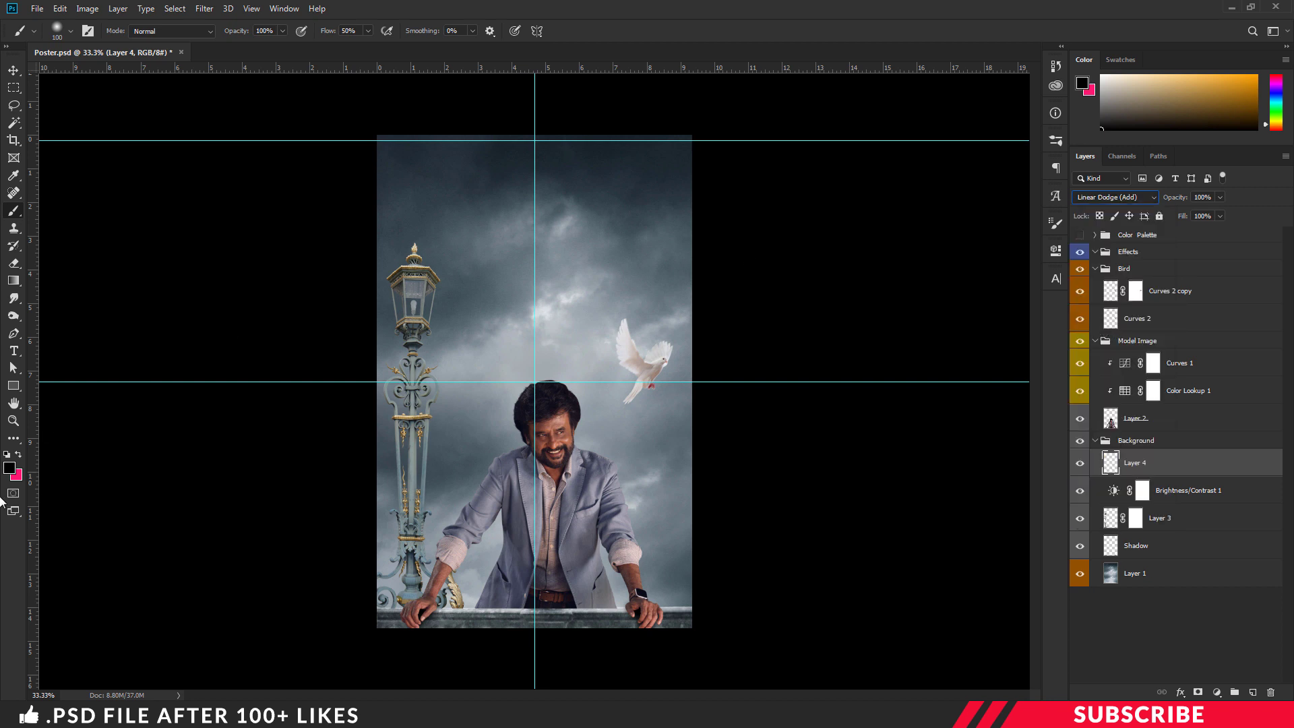
# Show the Color Palette group and set the foreground color to its orange swatch, fd7112
pyautogui.click(1080, 236)
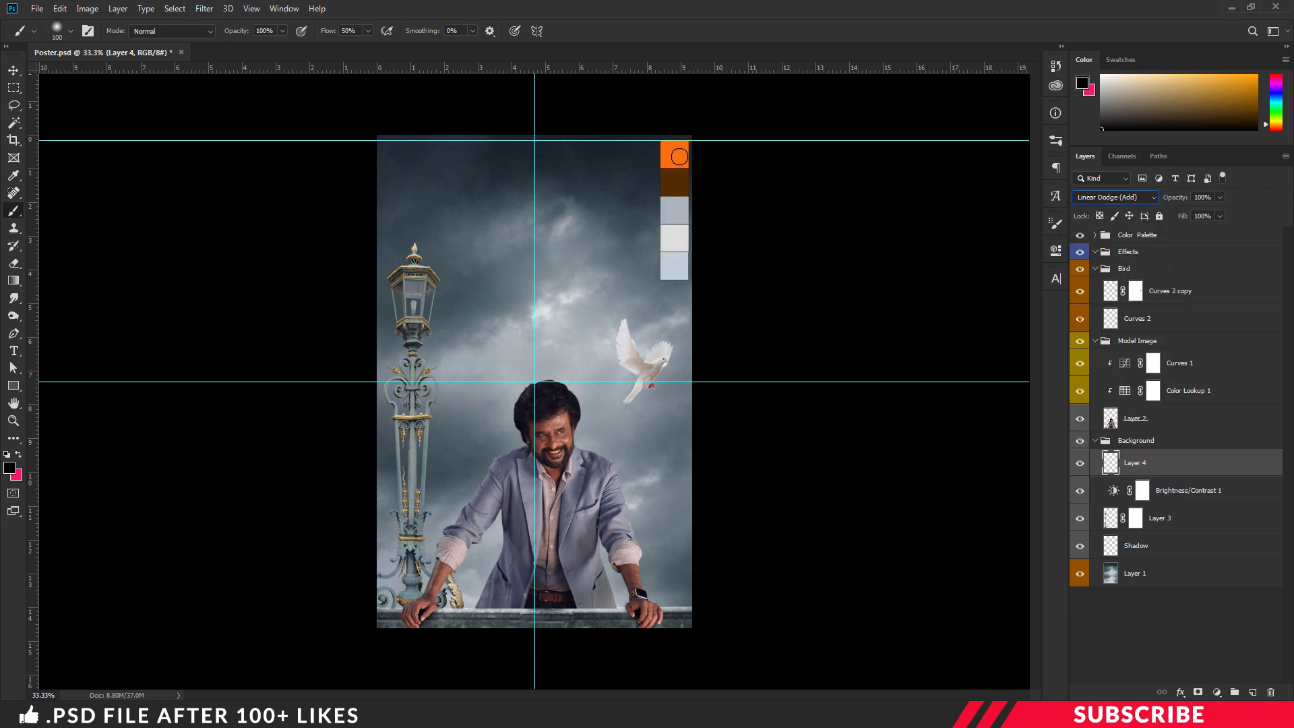
pyautogui.click(9, 467)
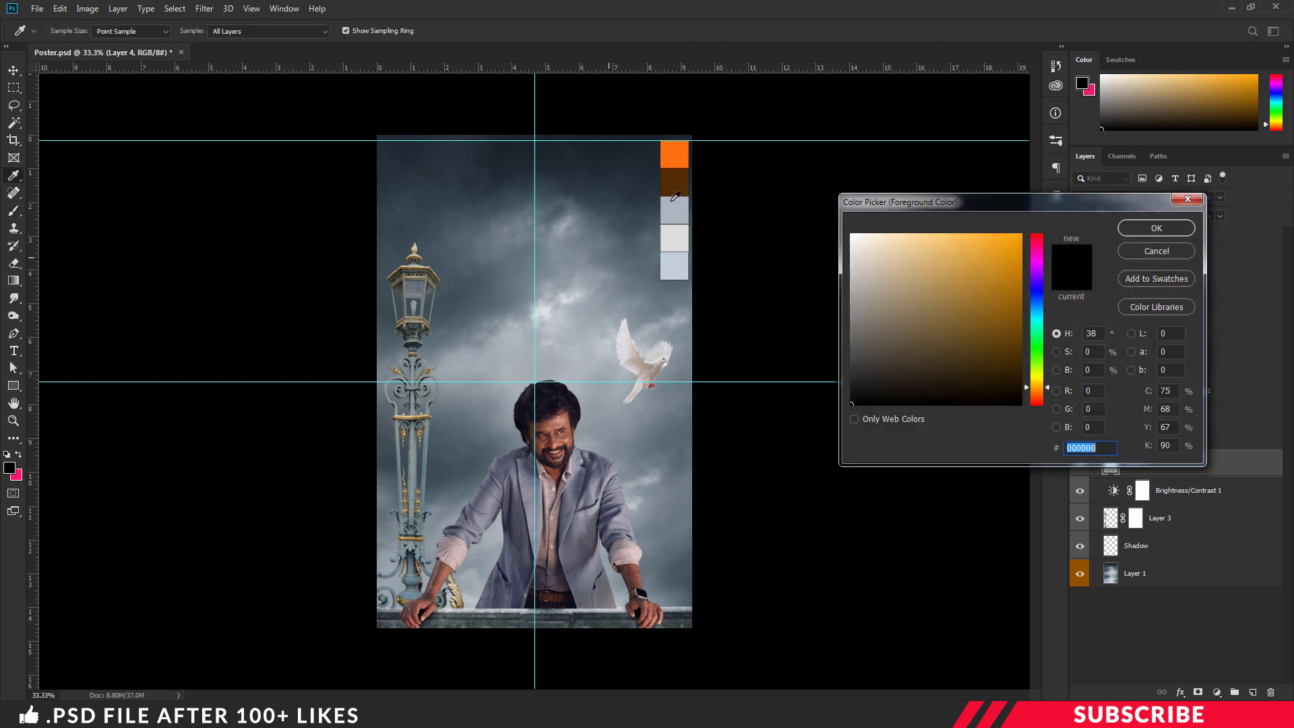
pyautogui.click(676, 152)
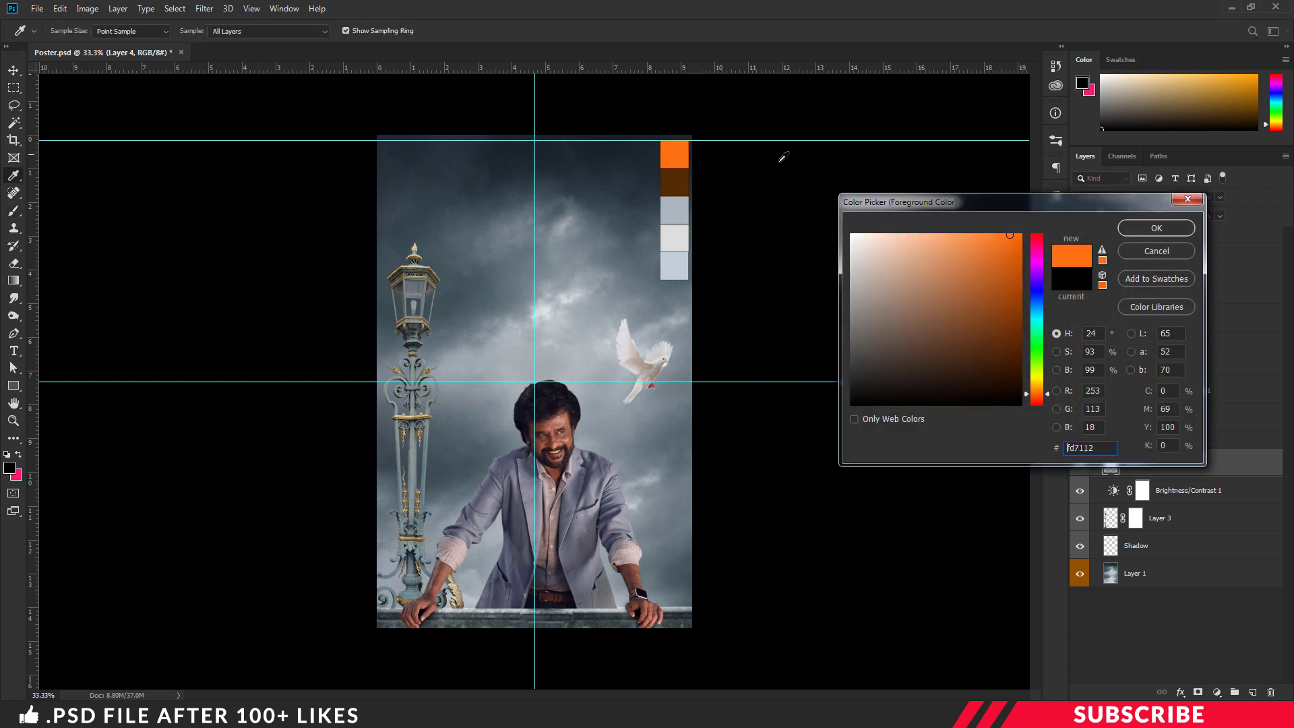
pyautogui.click(1154, 232)
# Paint an orange glow over the lamp's bulb on Layer 4 with the soft round brush at 100 px and 100% flow
pyautogui.press('b')
pyautogui.rightClick(11, 211)
pyautogui.click(42, 211)
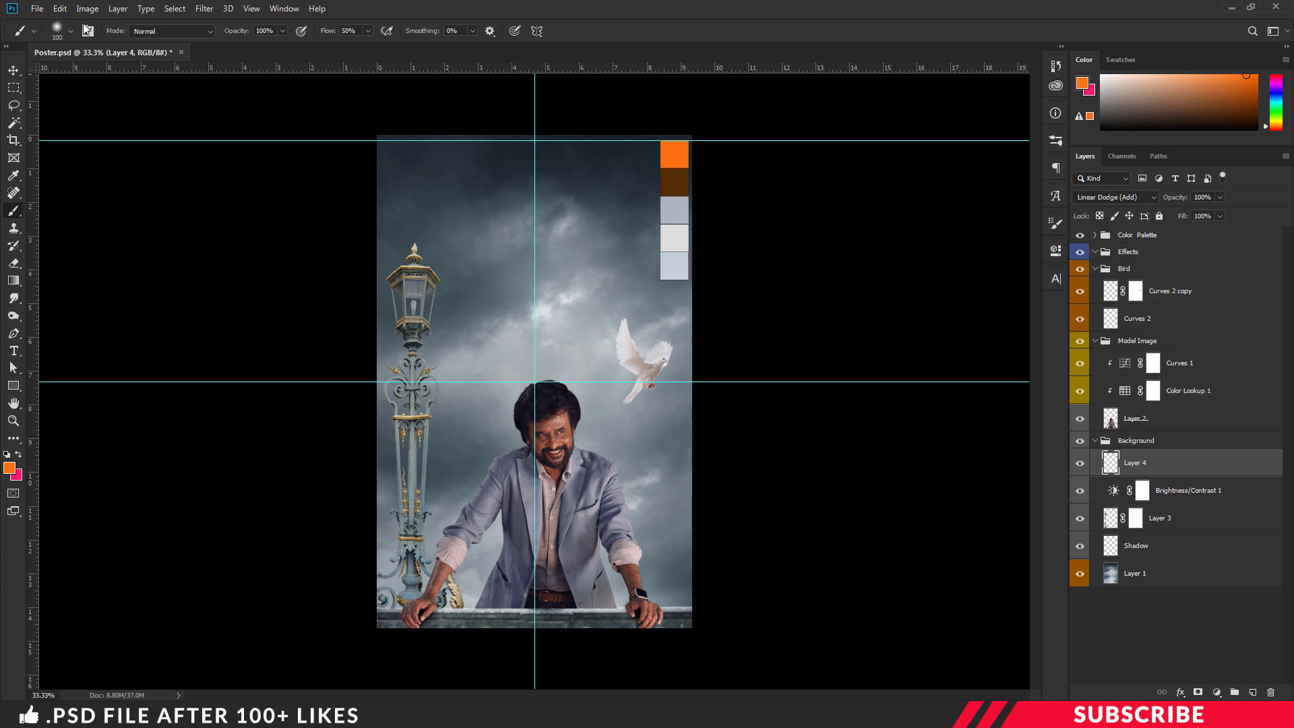
pyautogui.click(70, 31)
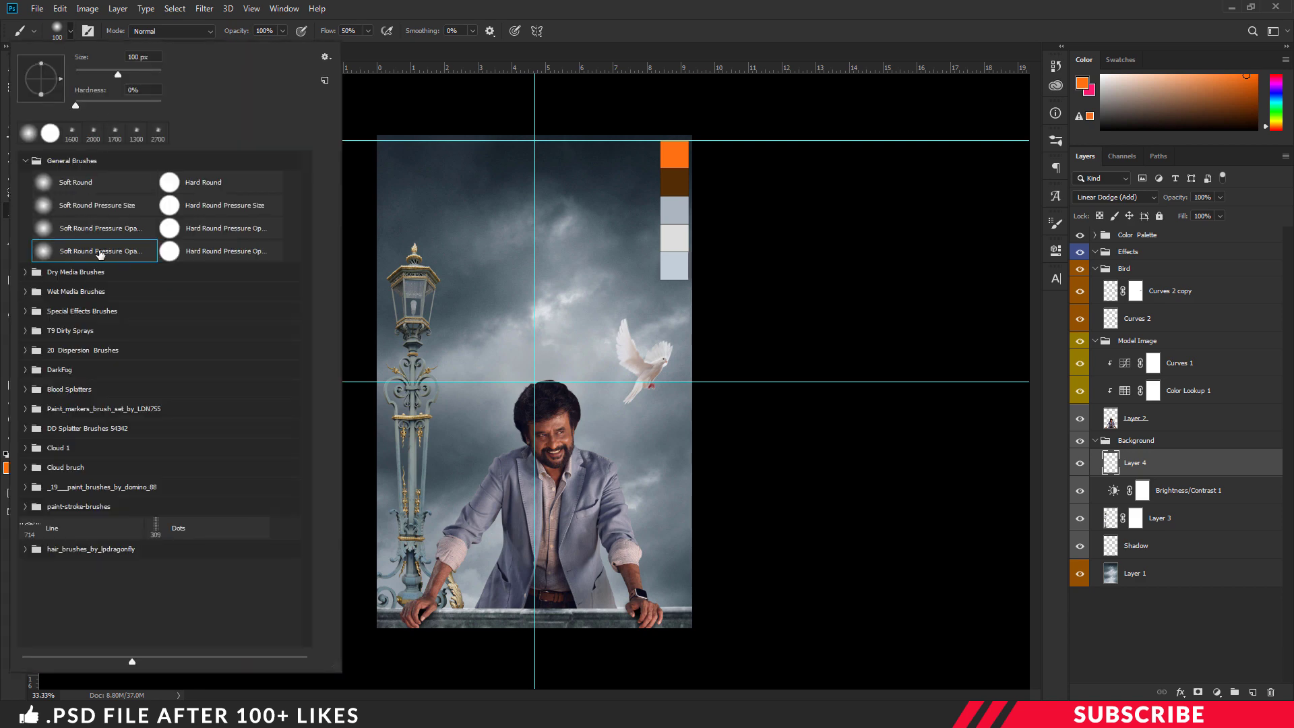
pyautogui.doubleClick(256, 181)
pyautogui.hotkey('ctrl', '1')
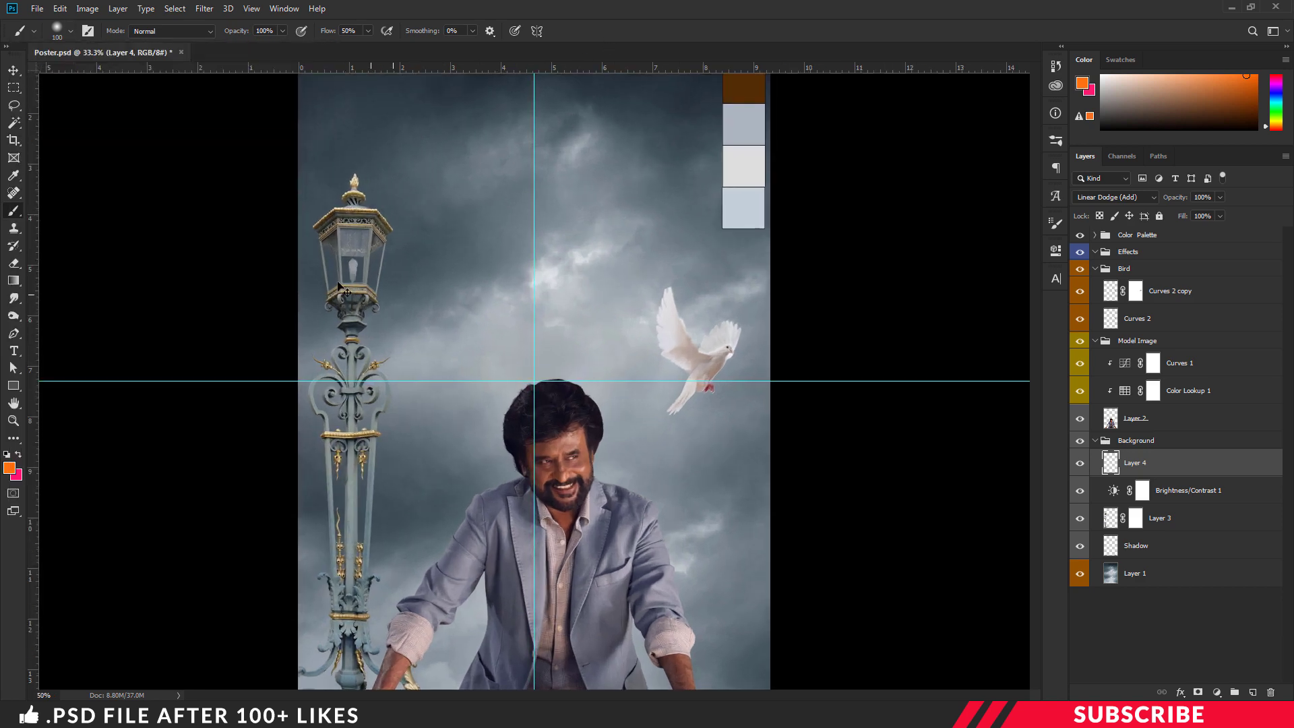
pyautogui.moveTo(172, 145); pyautogui.dragTo(169, 148)
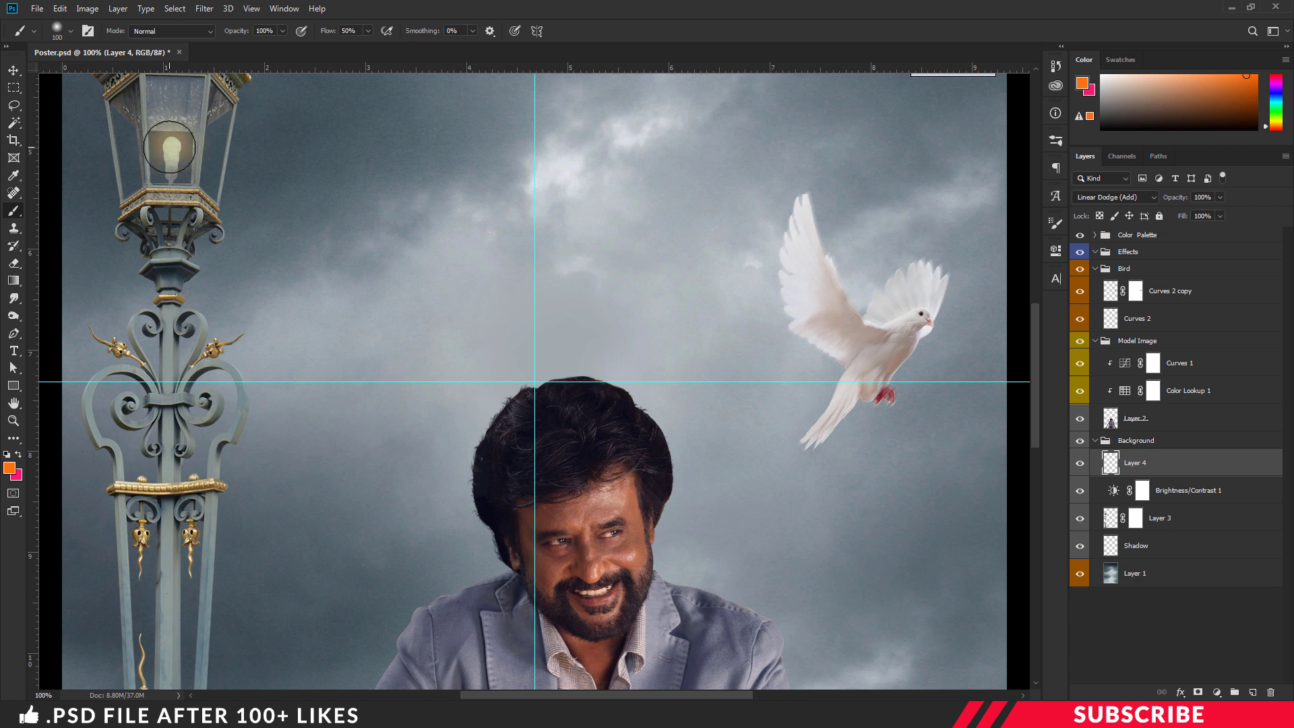
pyautogui.hotkey('ctrl', 'z')
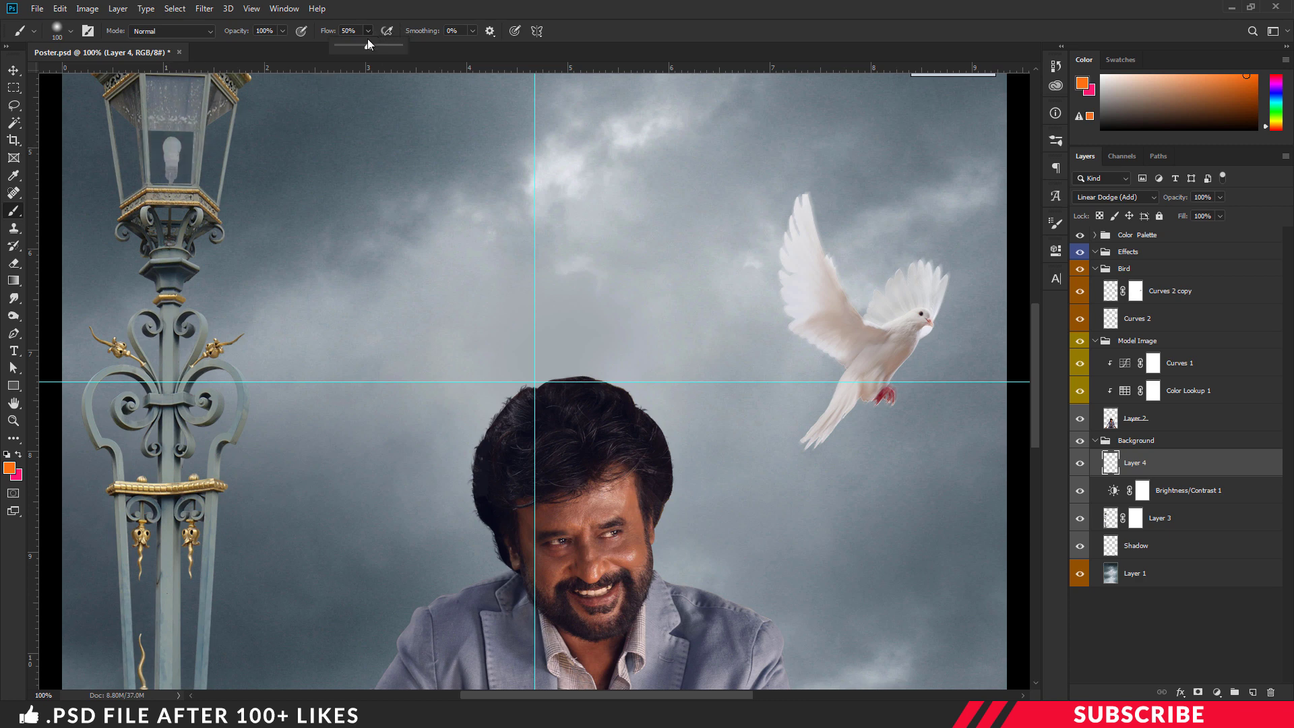
pyautogui.click(467, 47)
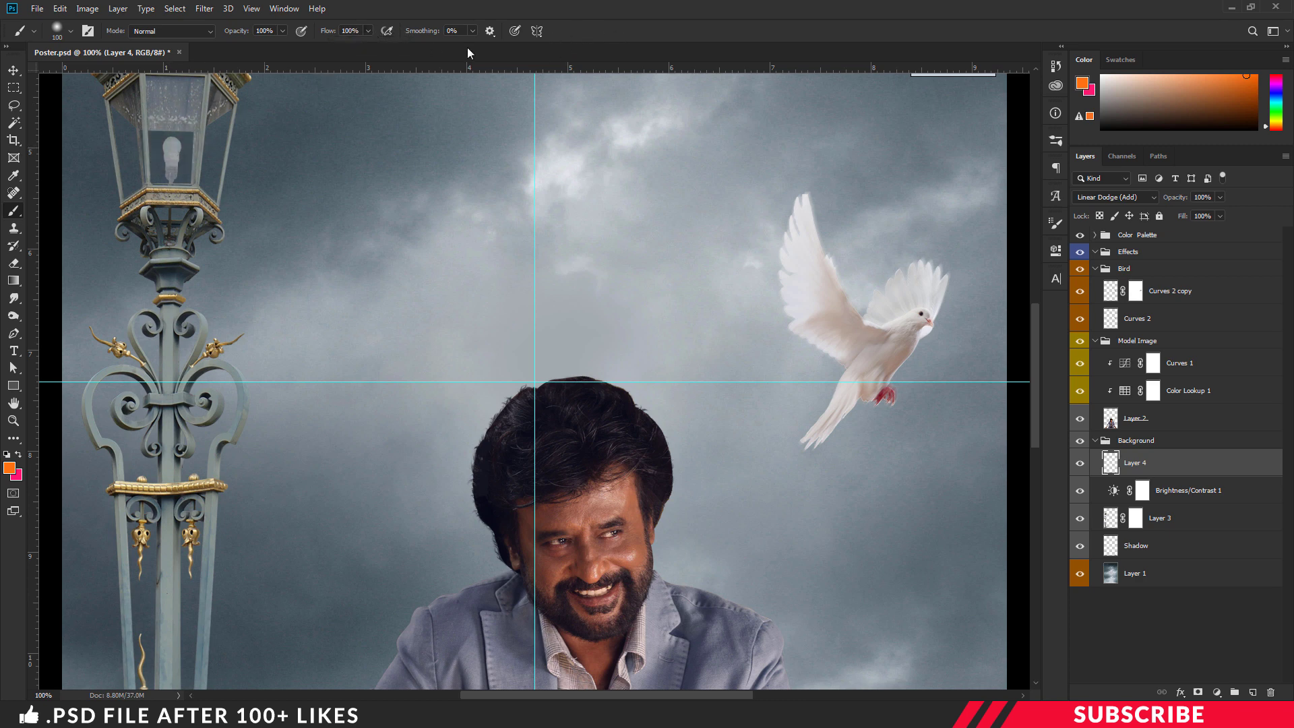
pyautogui.click(173, 143)
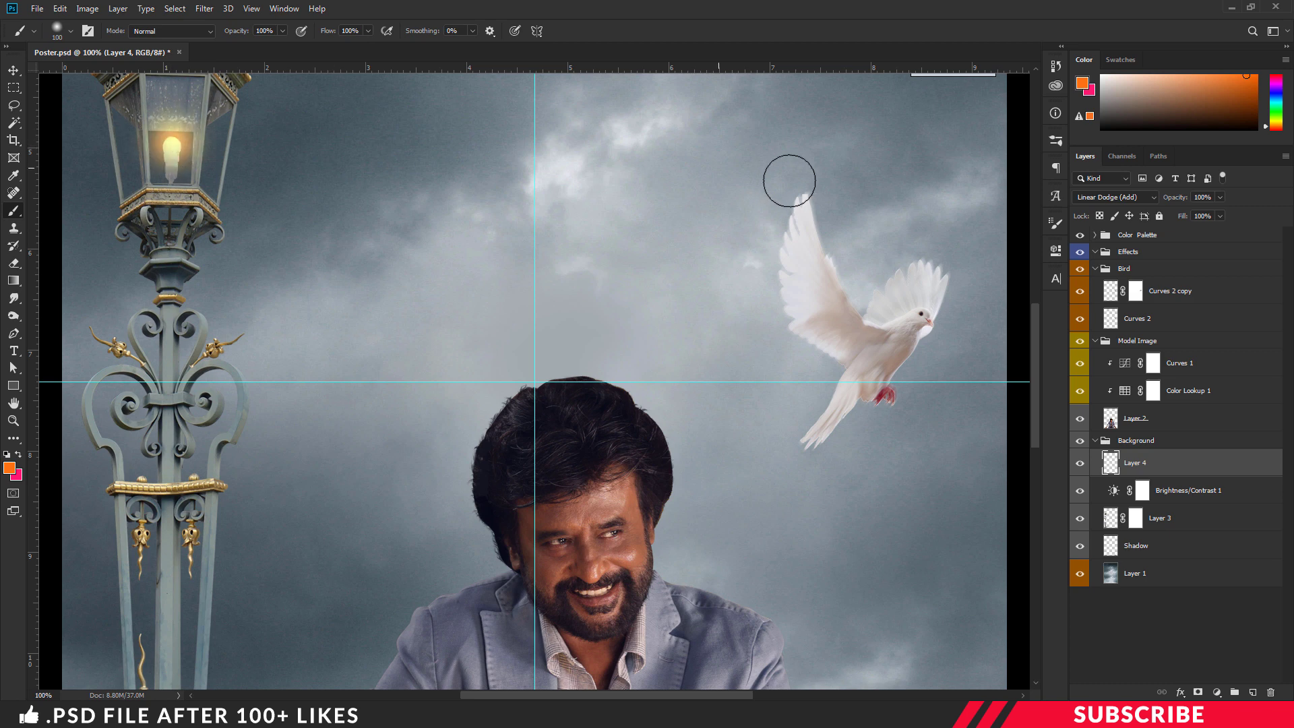
pyautogui.hotkey('ctrl', '-')
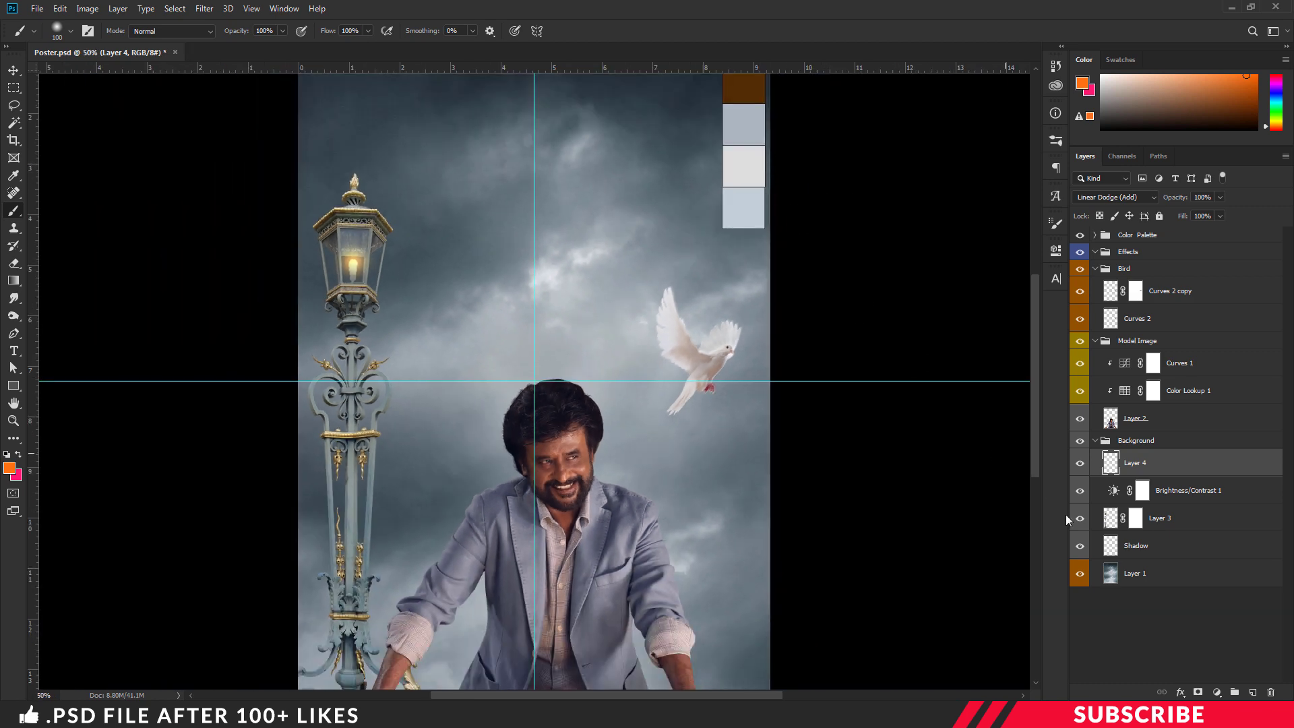
# Add another layer above the bulb glow layer and set its blend mode to Linear Dodge (Add)
pyautogui.click(1254, 692)
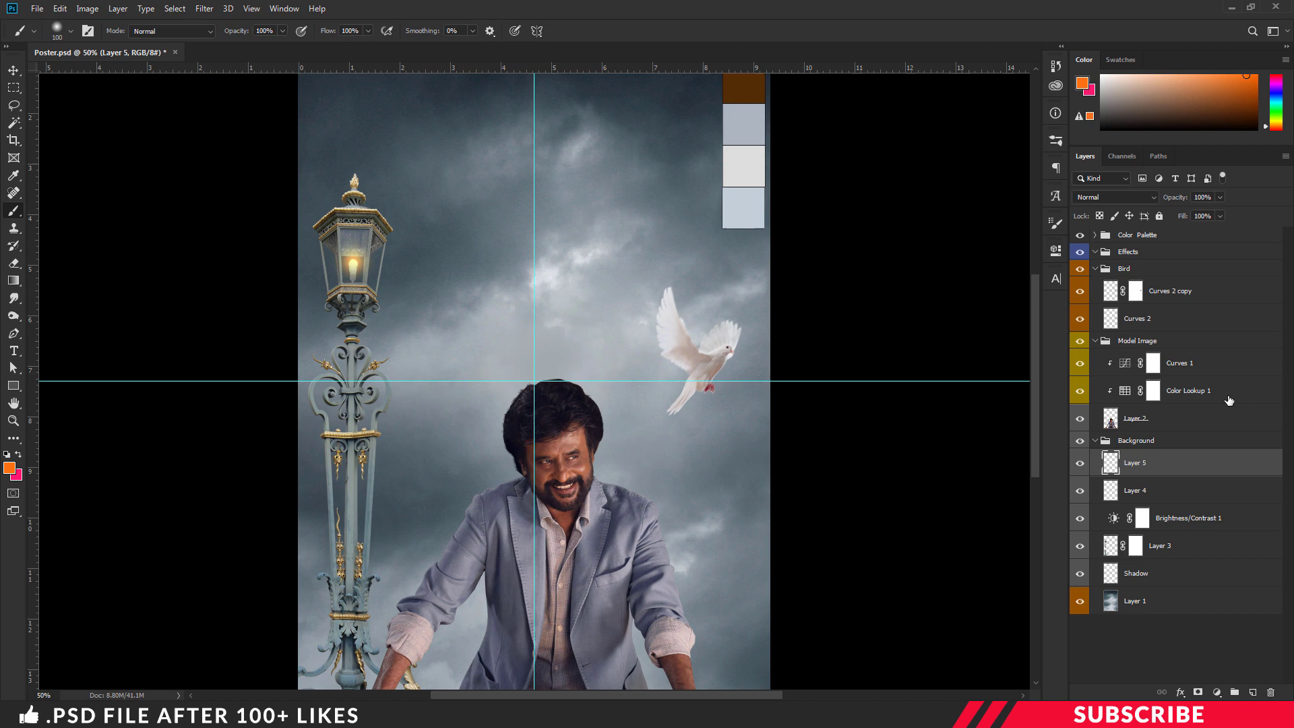
pyautogui.click(1147, 197)
pyautogui.click(1105, 332)
# Set the foreground color to the palette's dark brown swatch, 522c04
pyautogui.click(9, 467)
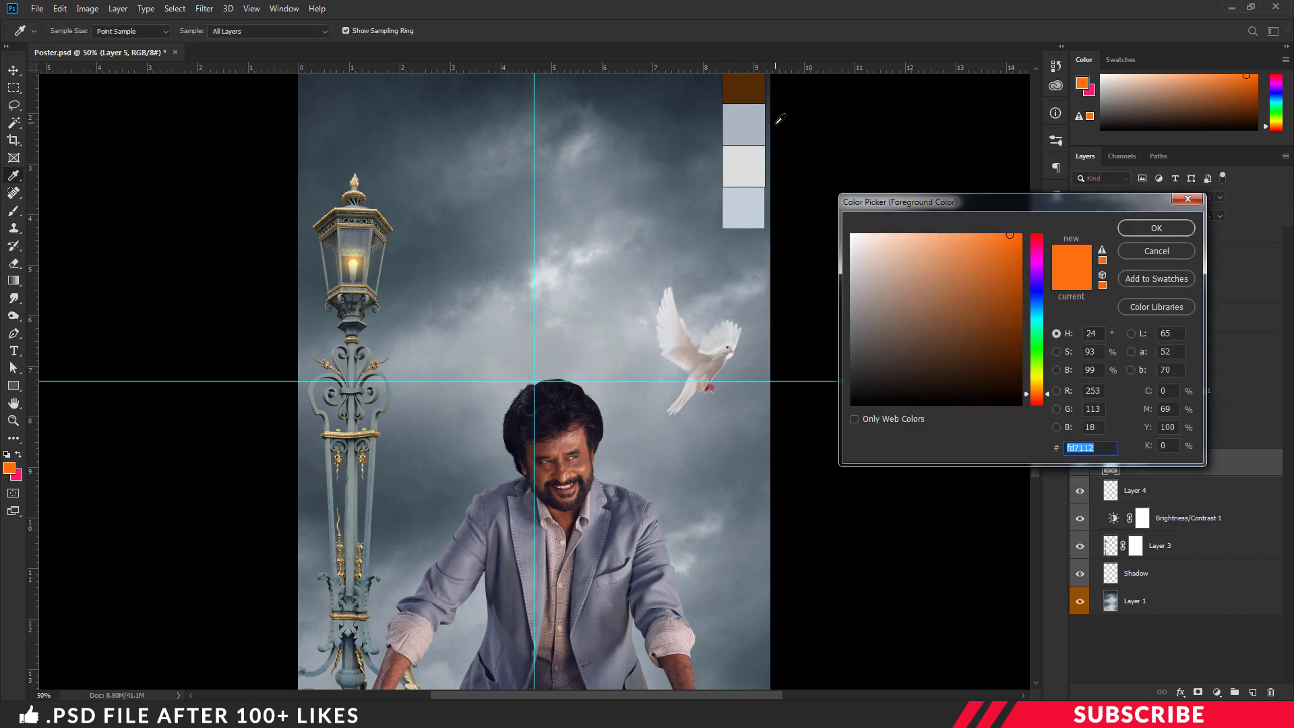
pyautogui.hotkey('ctrl', '-')
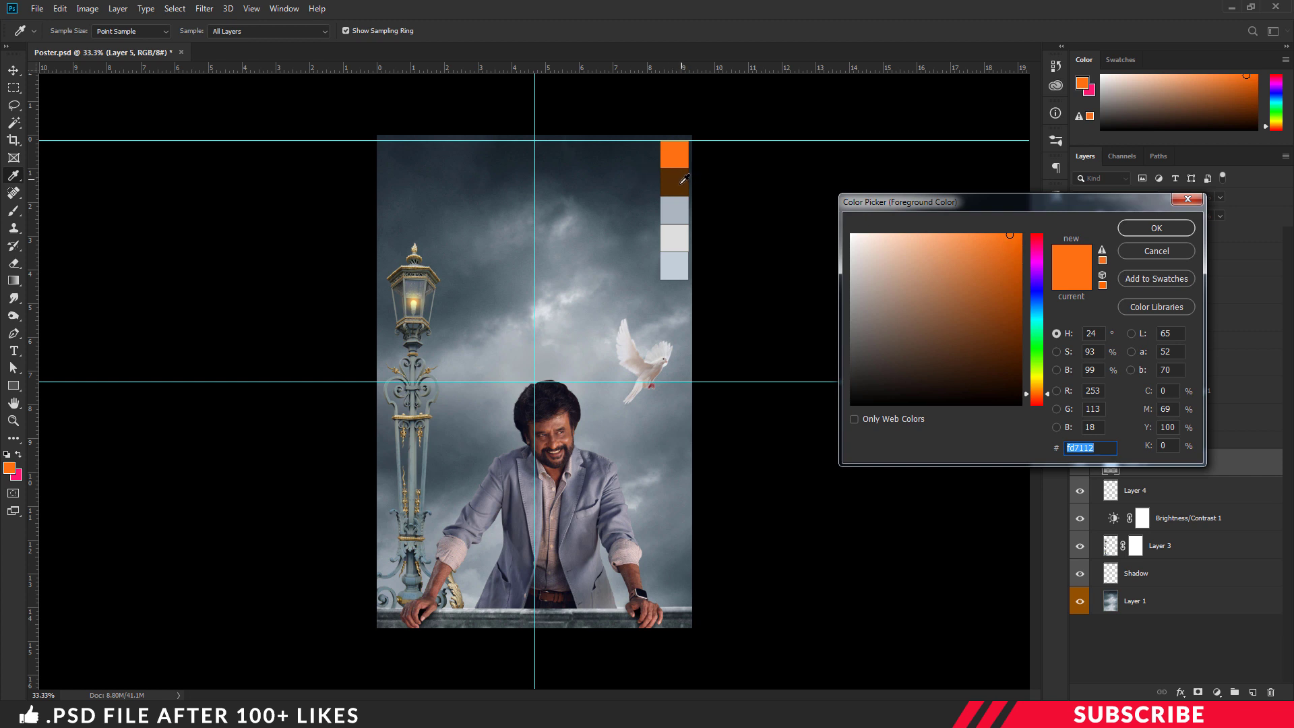
pyautogui.click(680, 179)
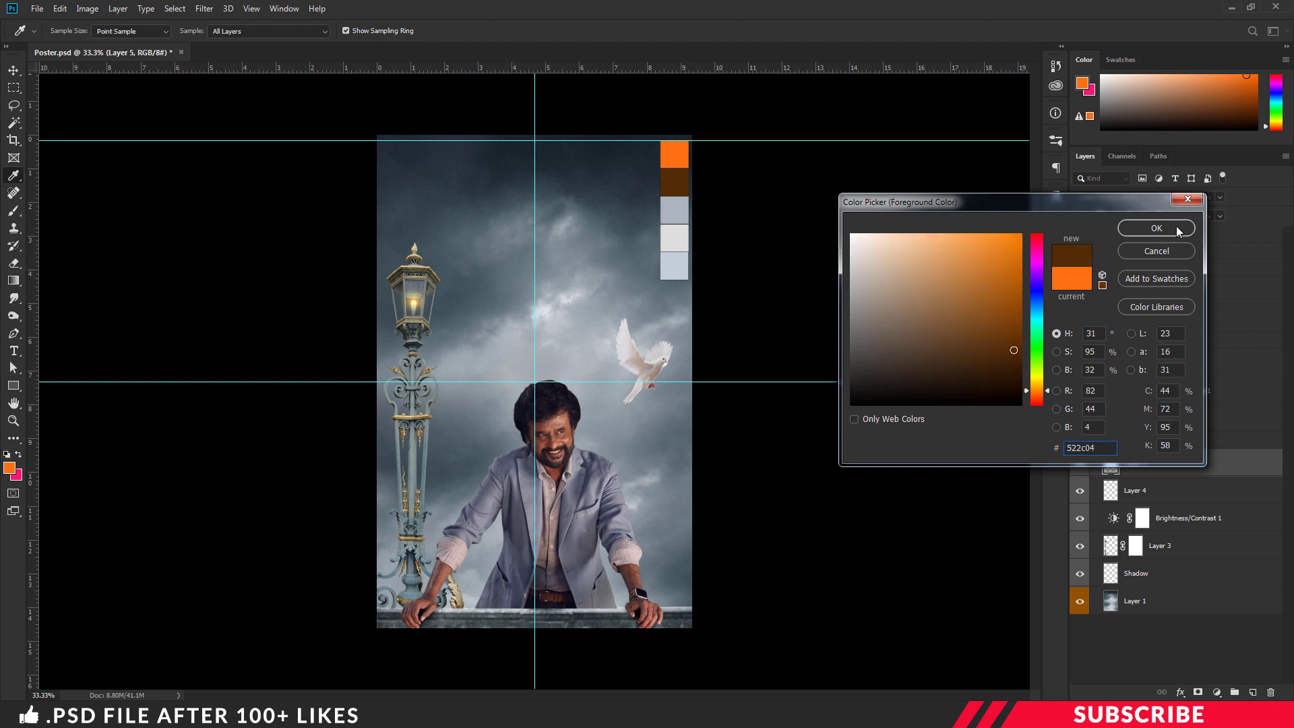
pyautogui.click(1157, 229)
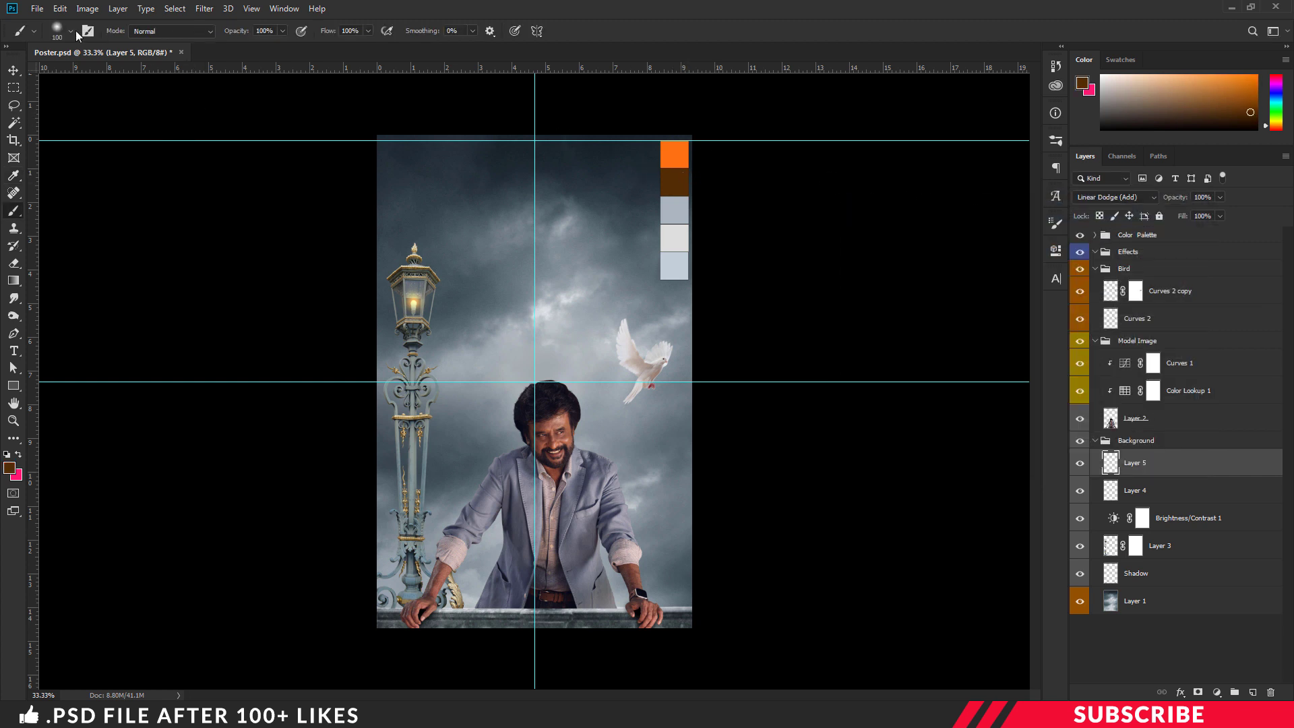
# Enlarge the soft brush to 500 px and paint a wide brown glow over the whole lantern on Layer 5
pyautogui.hotkey('ctrl', '+')
pyautogui.hotkey('ctrl', '+')
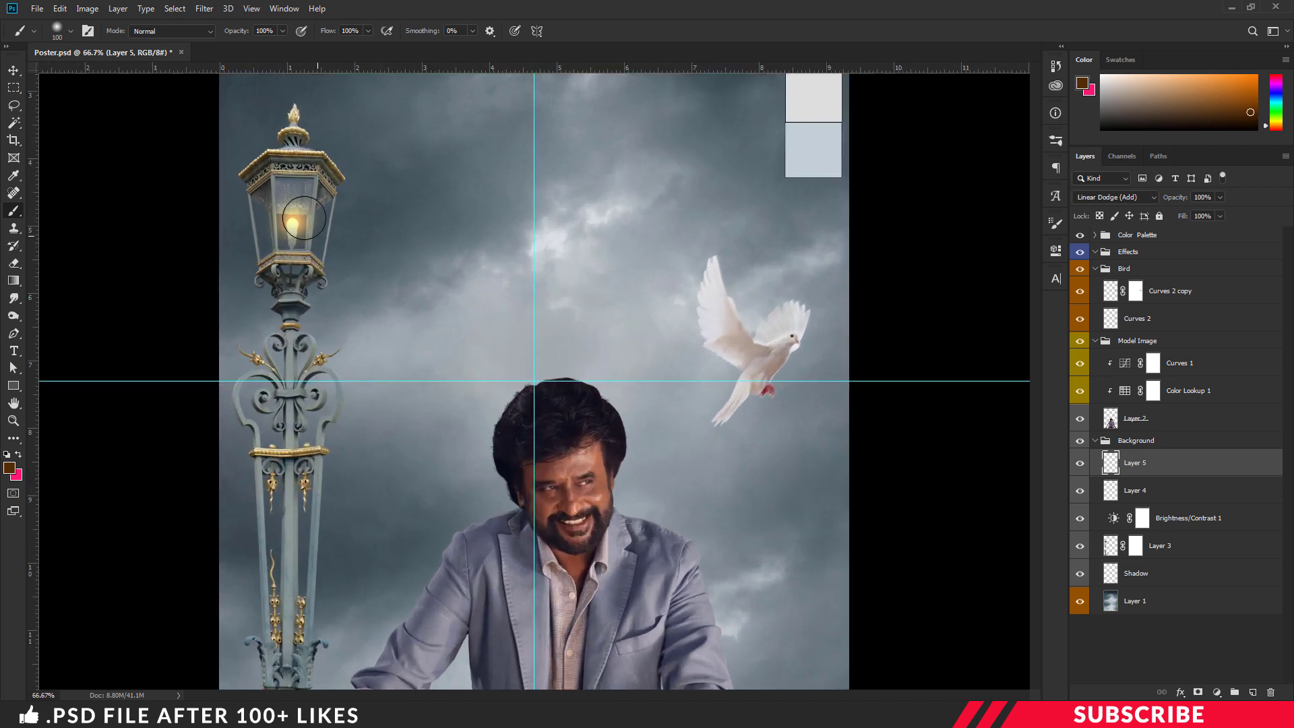
pyautogui.press(']')
pyautogui.press(']')
pyautogui.press(']')
pyautogui.press(']')
pyautogui.press(']')
pyautogui.press(']')
pyautogui.press(']')
pyautogui.press(']')
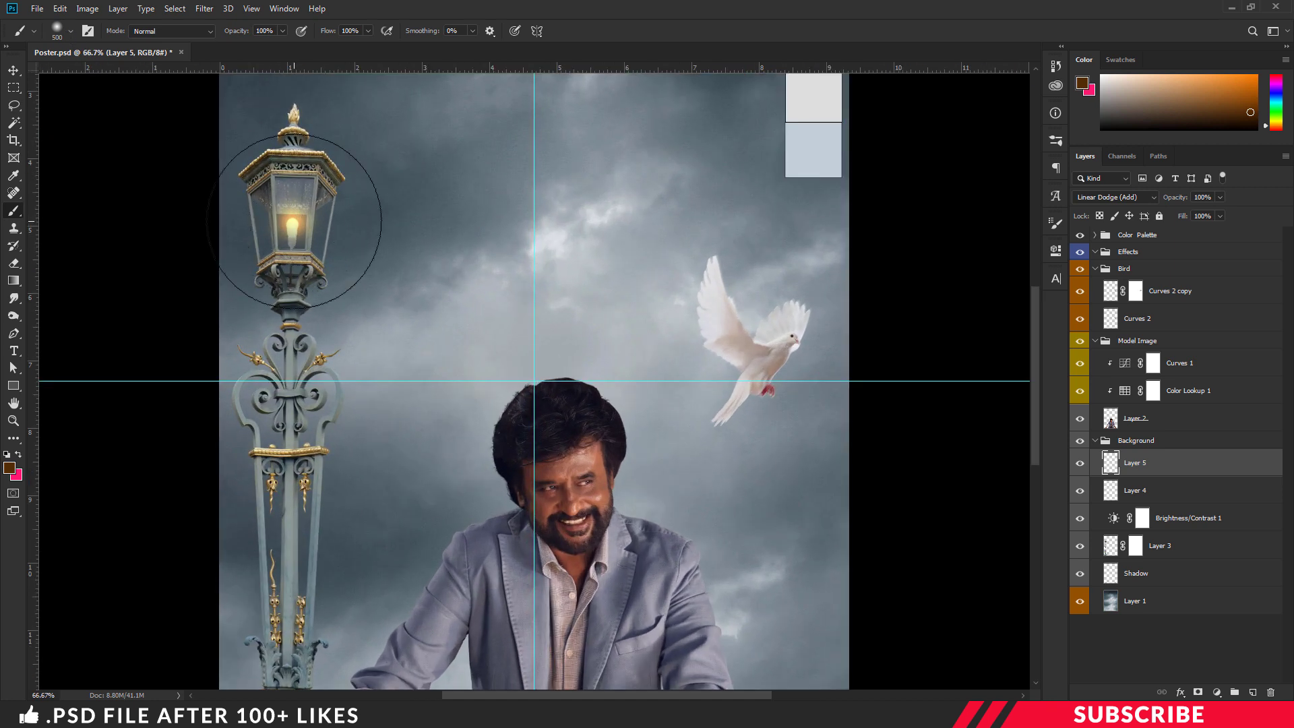
pyautogui.click(290, 219)
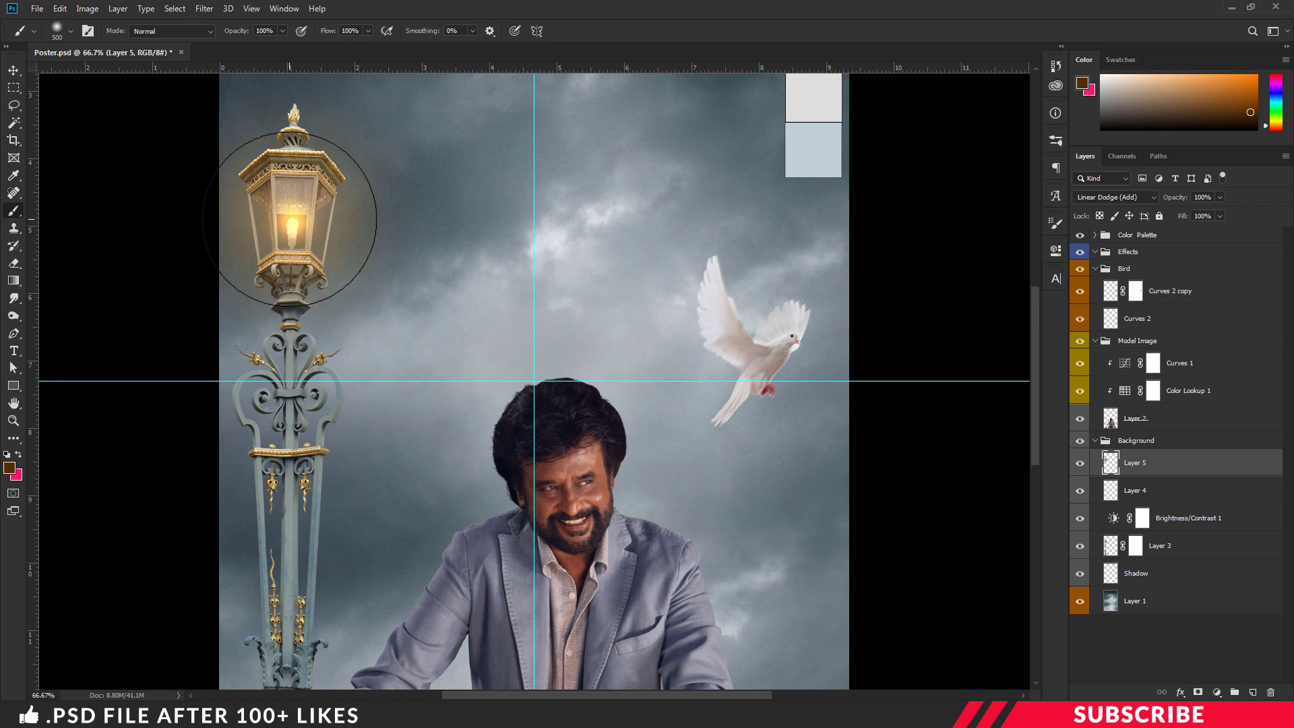
pyautogui.hotkey('ctrl', '-')
pyautogui.hotkey('ctrl', '-')
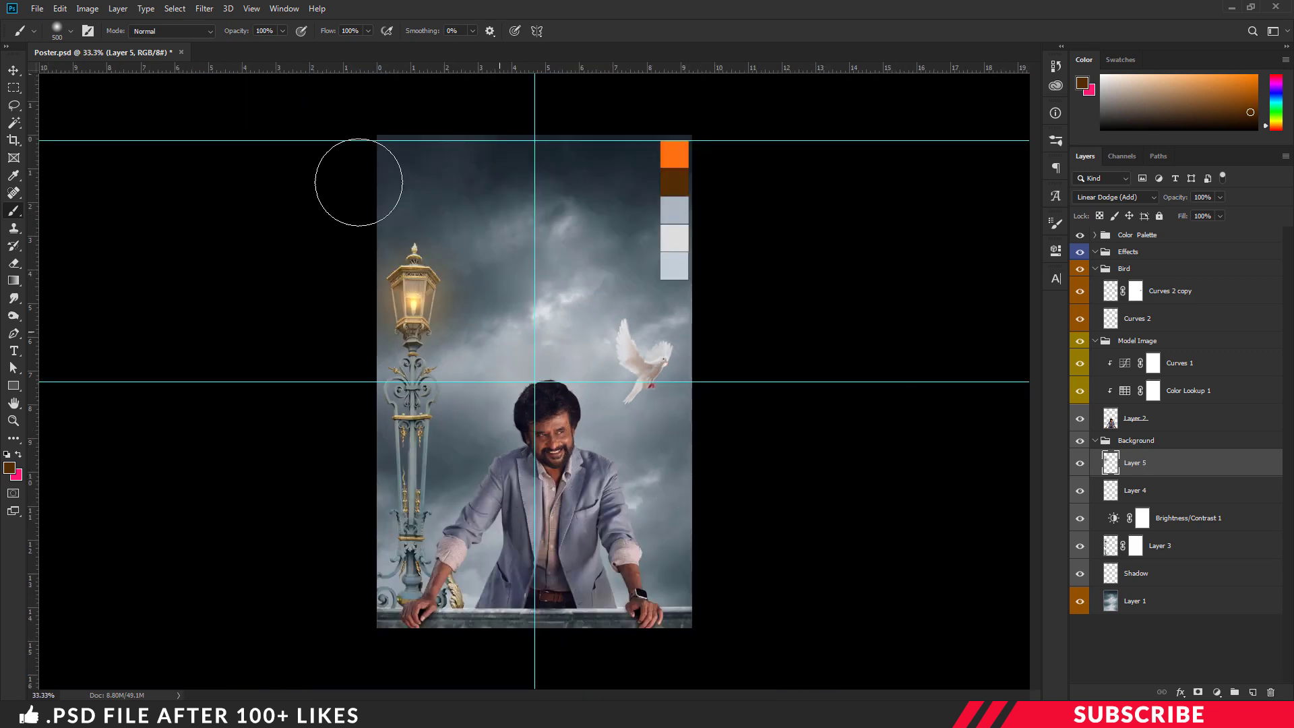
# Open the blending options of the man's layer, Layer 2, and enable Inner Glow with Inner Shadow switched off
pyautogui.click(17, 72)
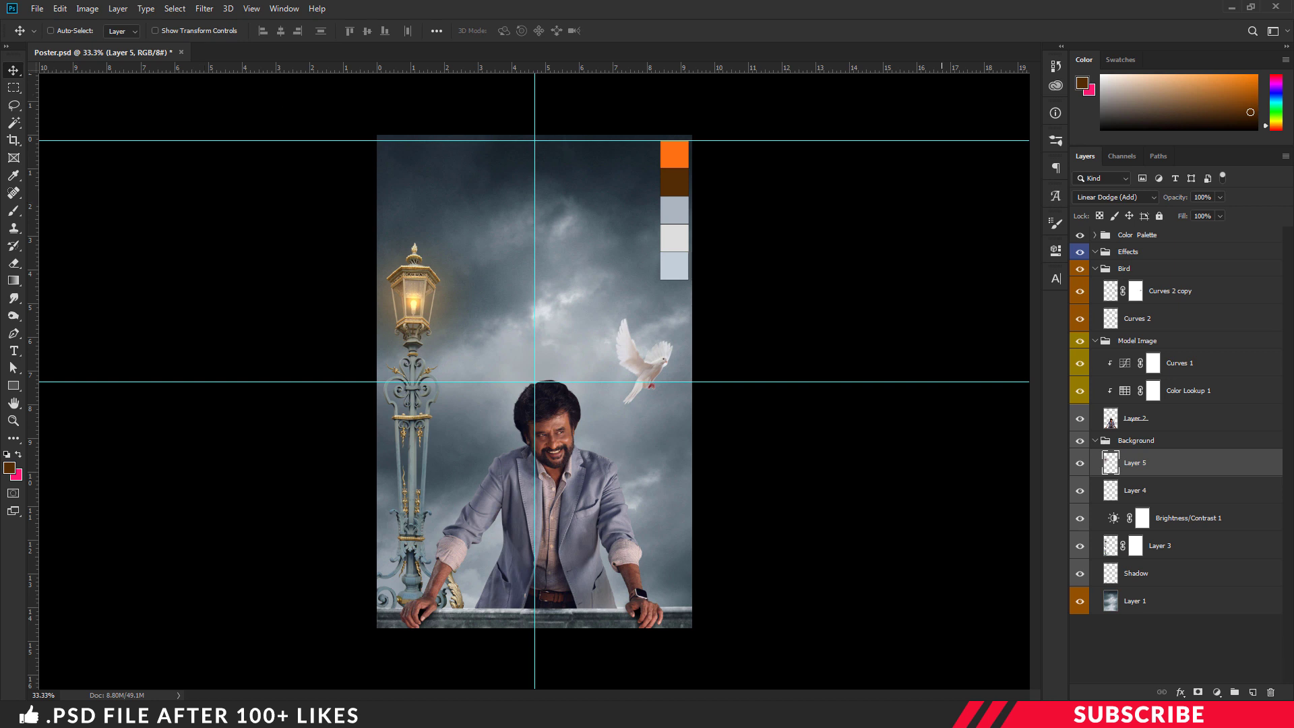
pyautogui.click(1141, 419)
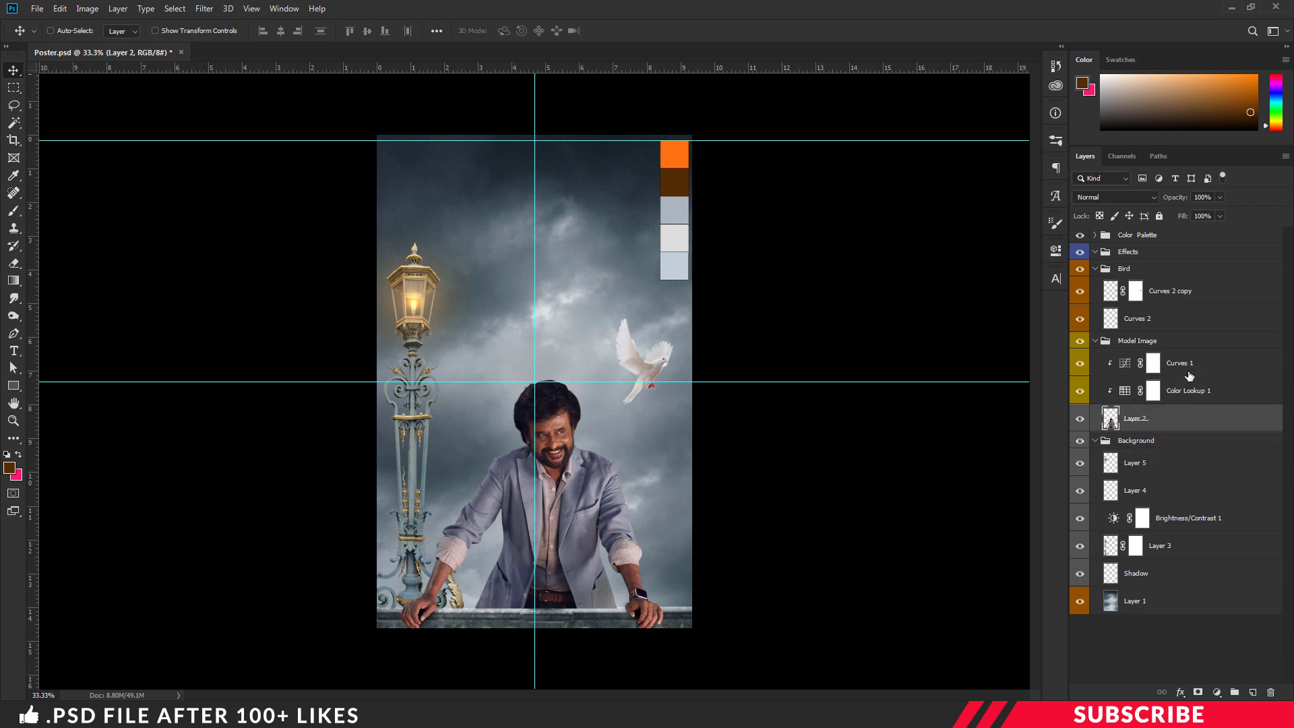
pyautogui.rightClick(1161, 422)
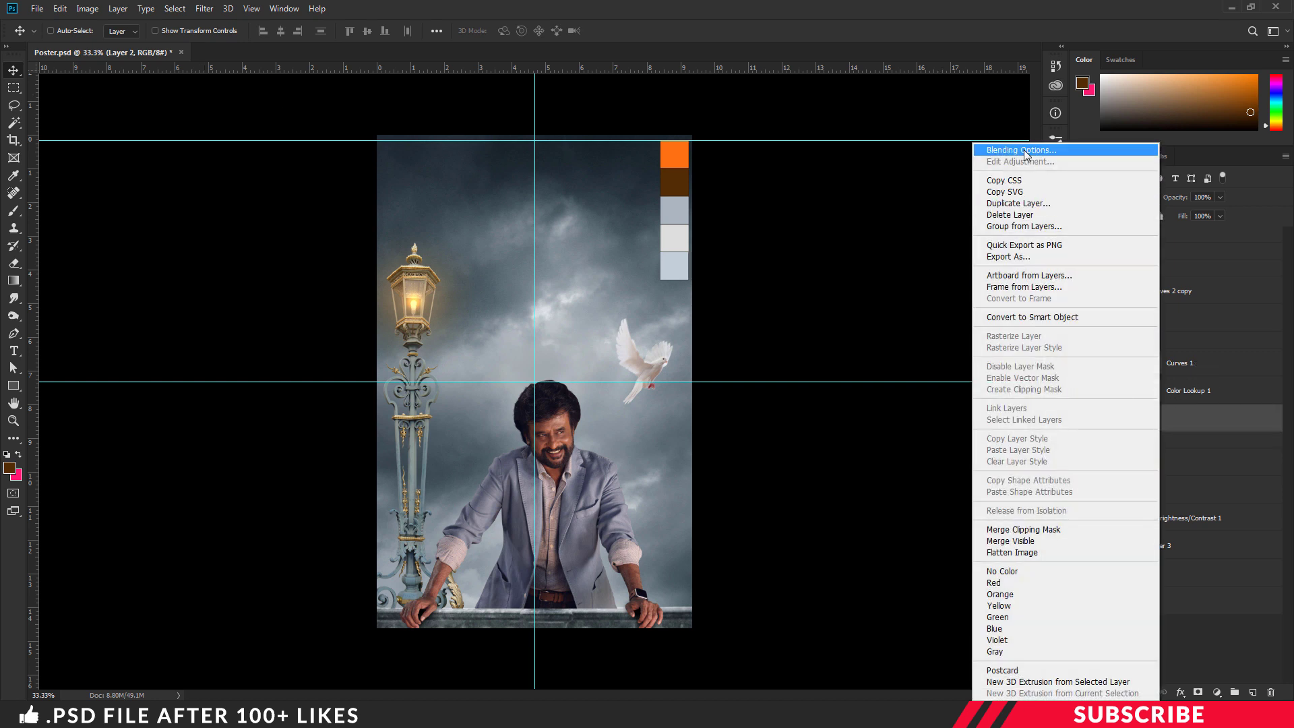
pyautogui.click(934, 190)
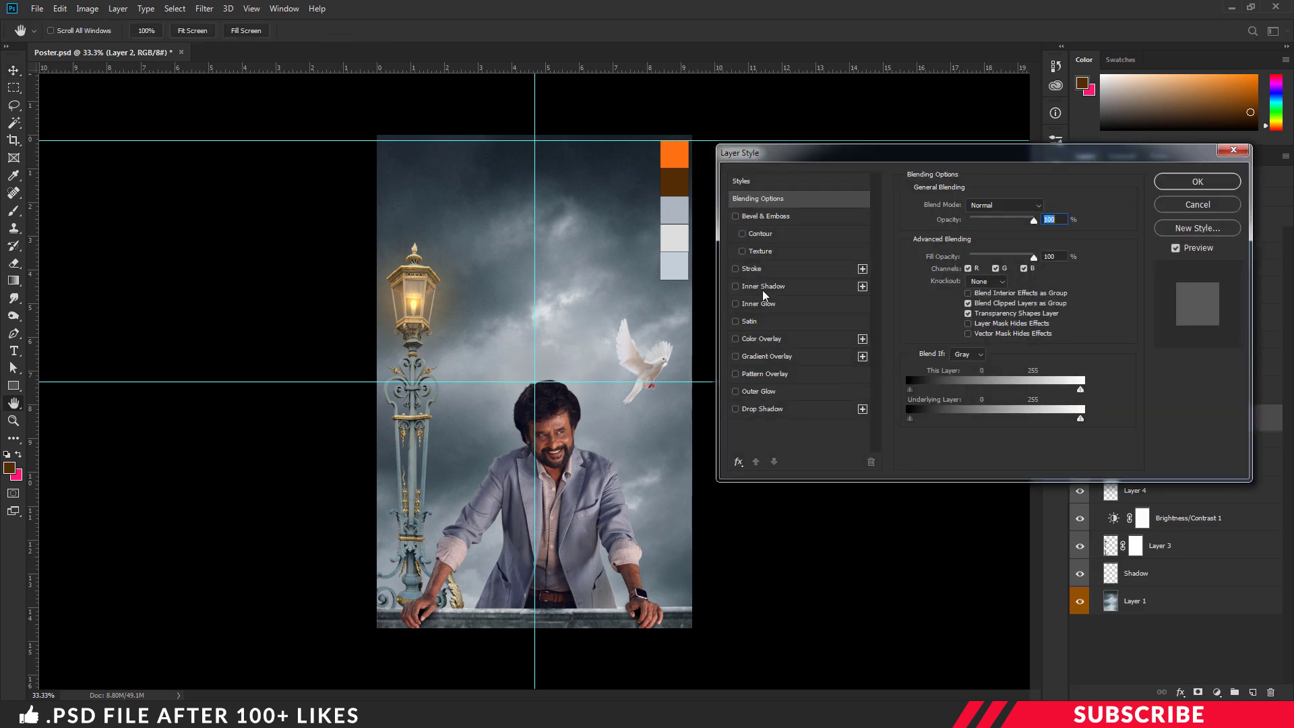
pyautogui.click(764, 289)
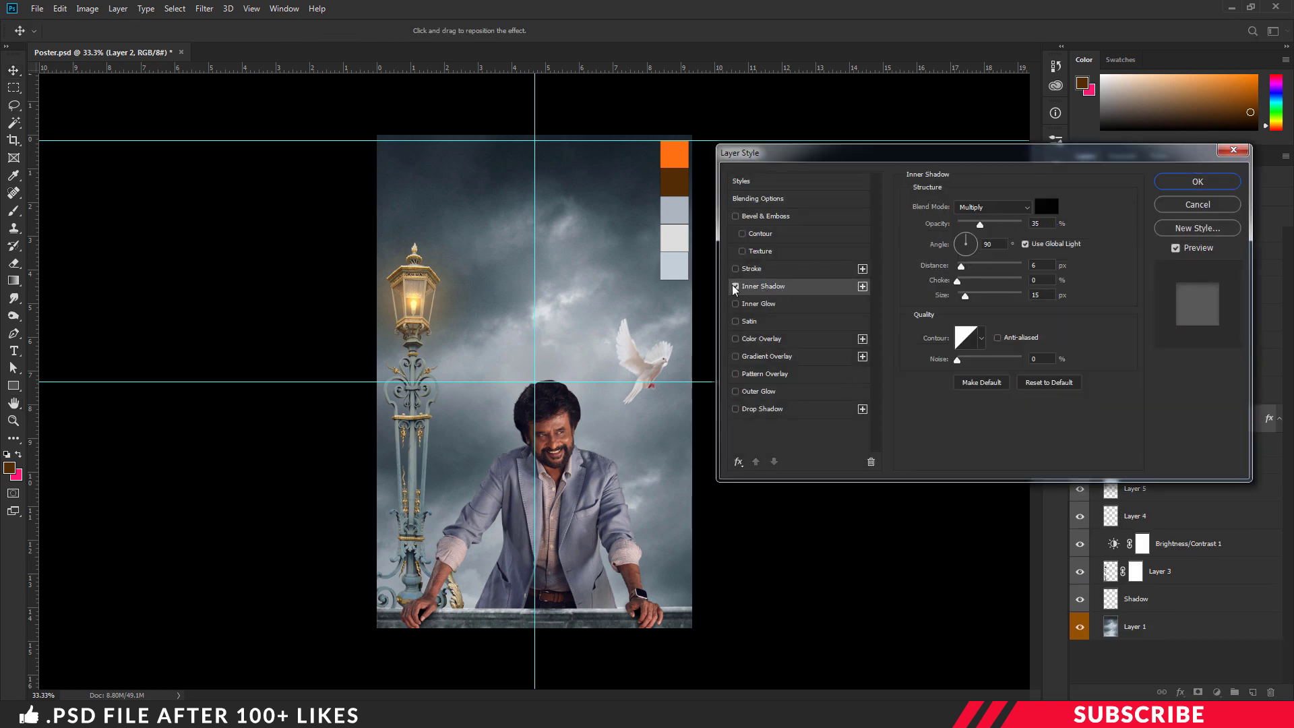
pyautogui.click(768, 304)
pyautogui.click(735, 286)
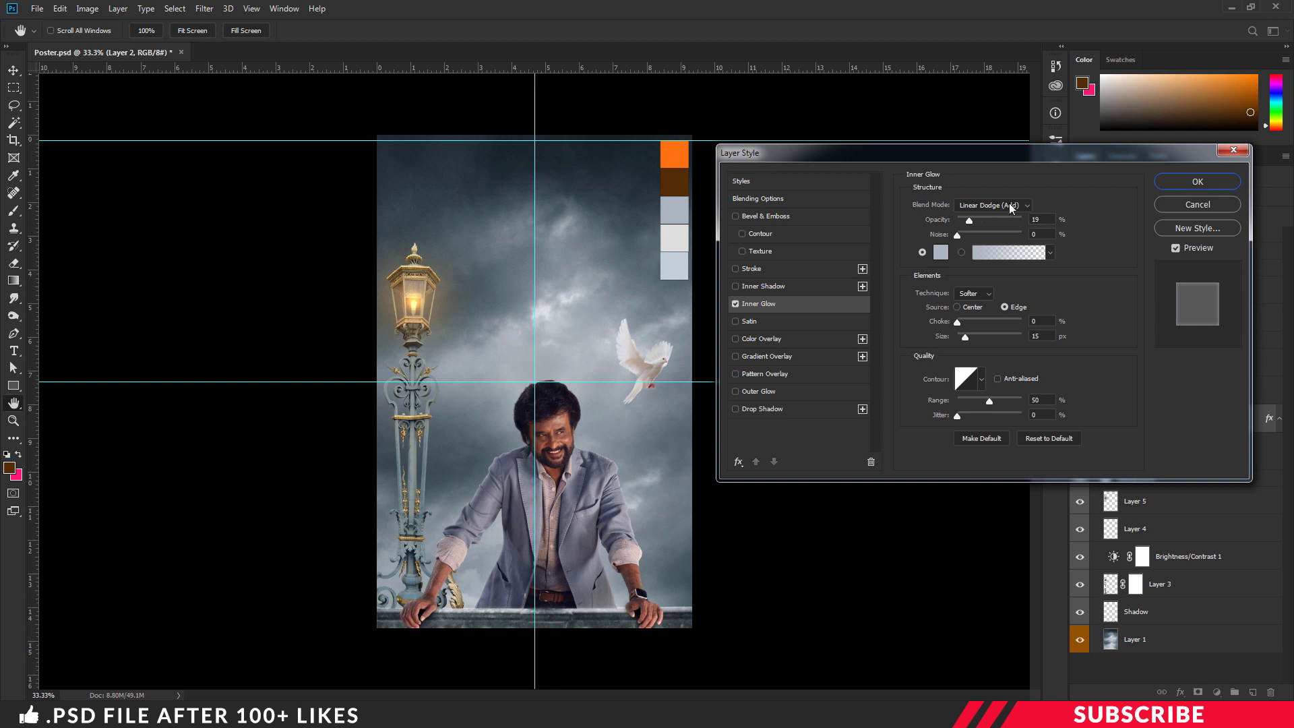
# Apply the Inner Glow with the Linear Dodge (Add) blend mode and the gray-blue color acb5be
pyautogui.click(1011, 207)
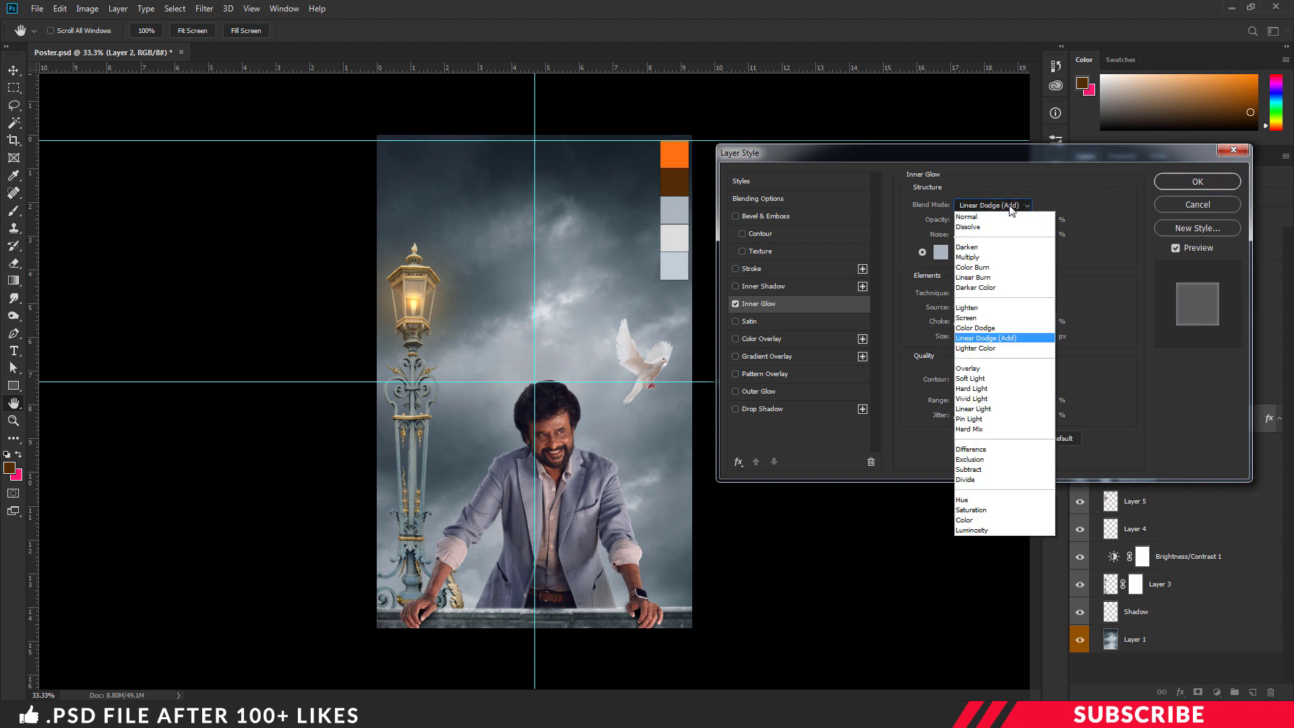
pyautogui.click(985, 339)
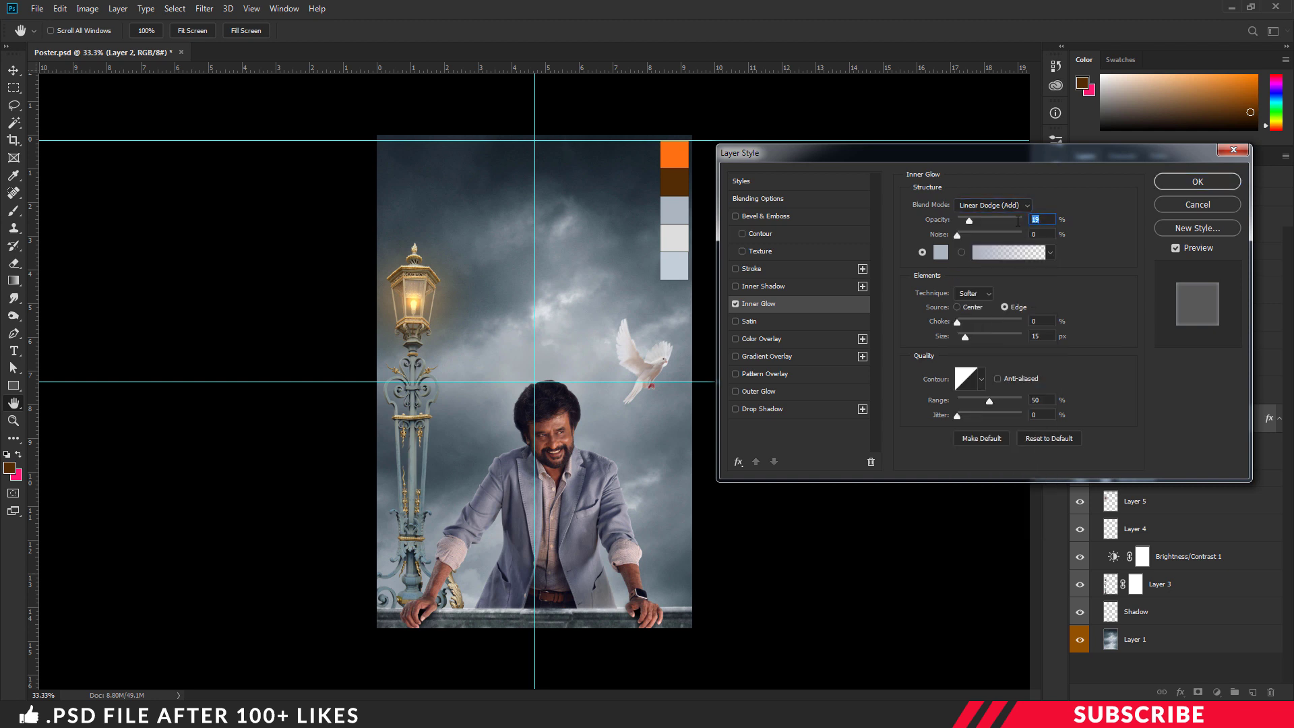
pyautogui.click(942, 252)
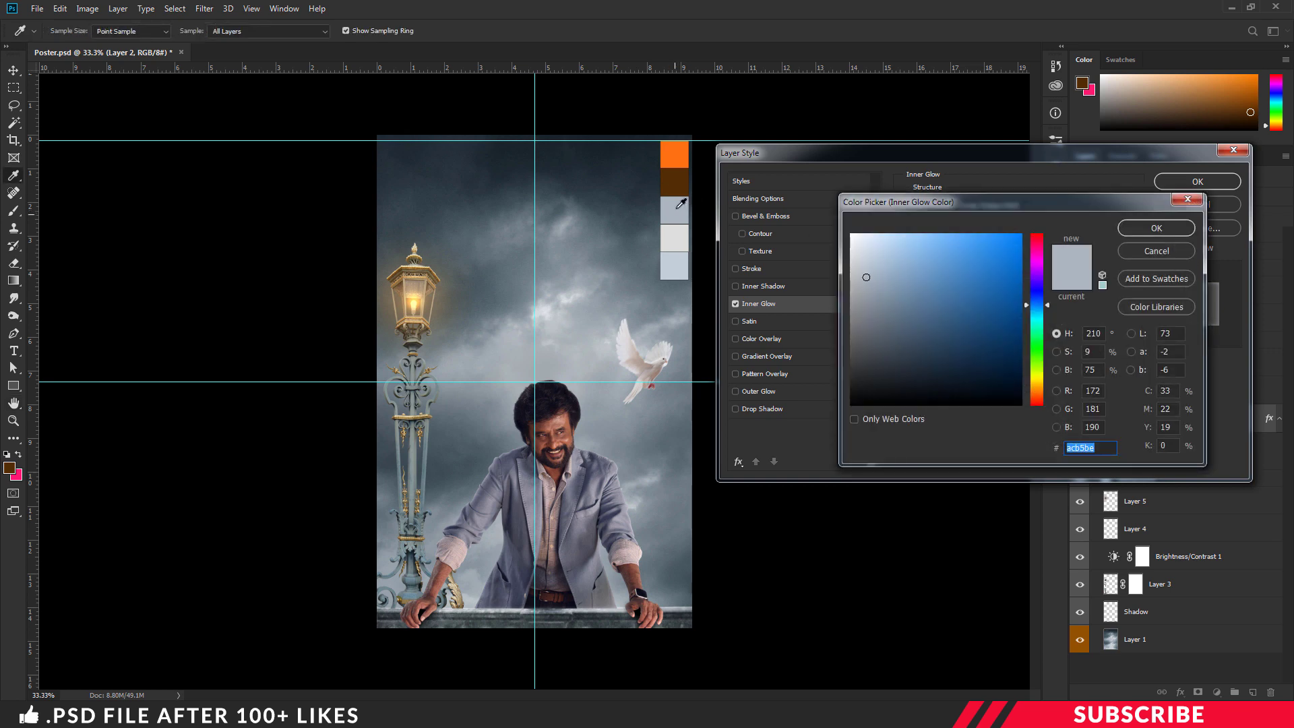
pyautogui.click(1188, 228)
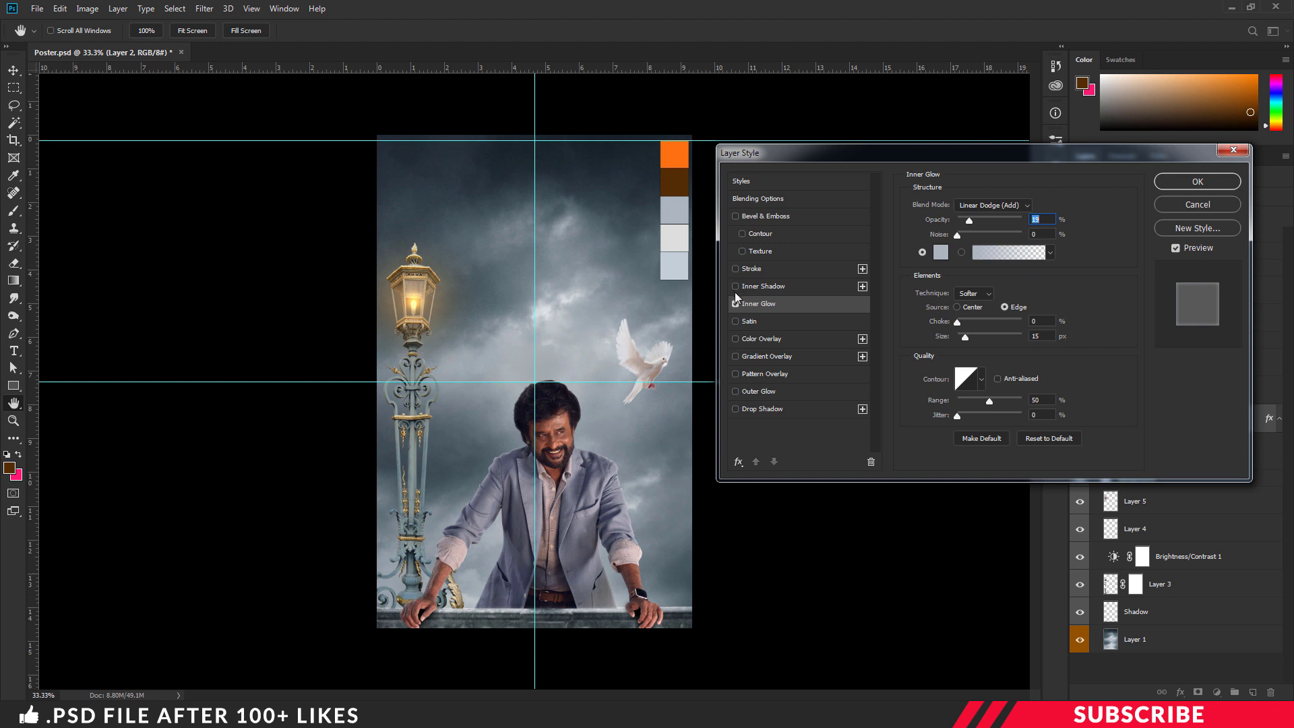
pyautogui.click(1174, 183)
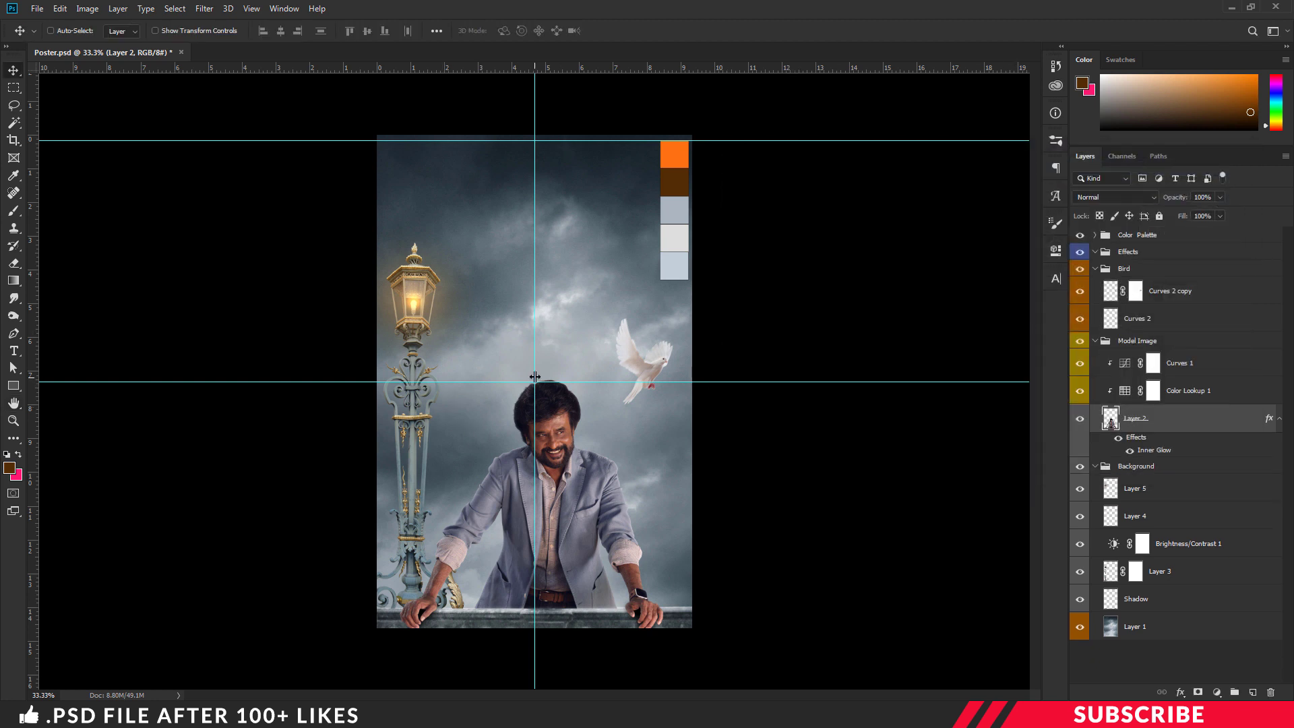
# Add a new layer above Curves 1 in the Model Image group, clip it to the layers below and set it to Screen
pyautogui.click(1220, 369)
pyautogui.click(1255, 694)
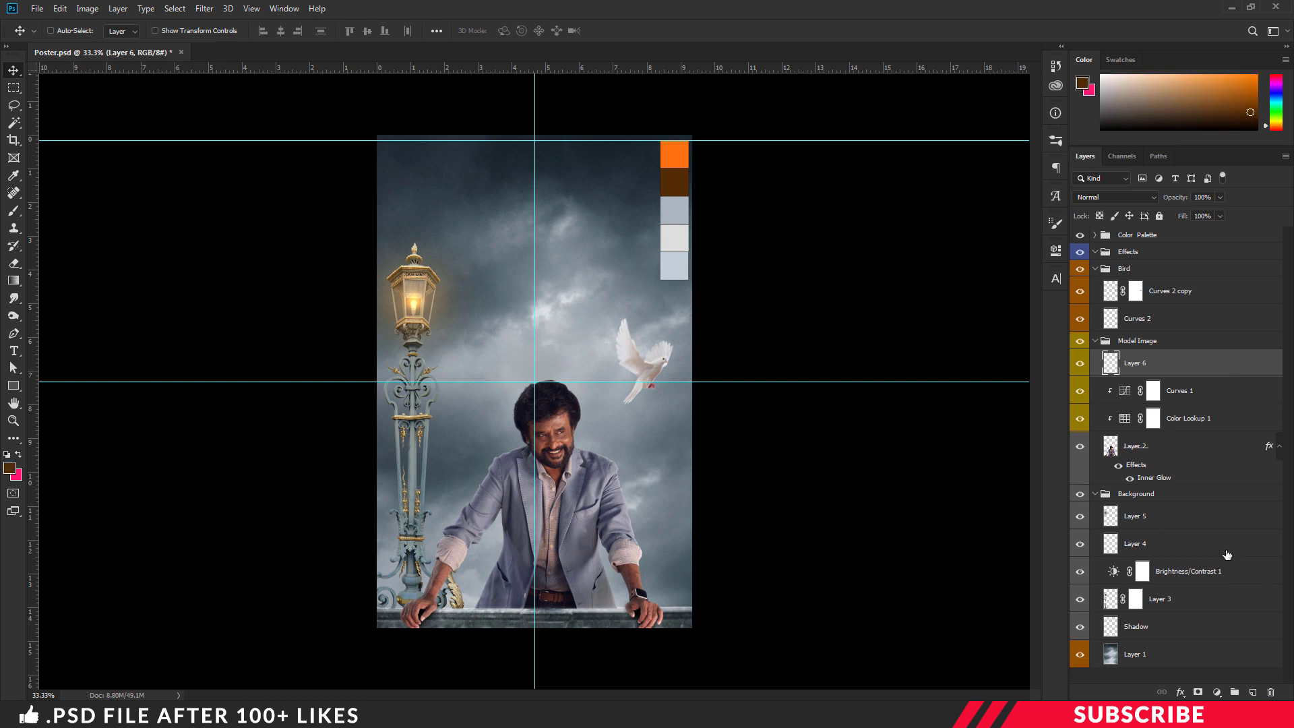
pyautogui.rightClick(1231, 362)
pyautogui.click(1139, 385)
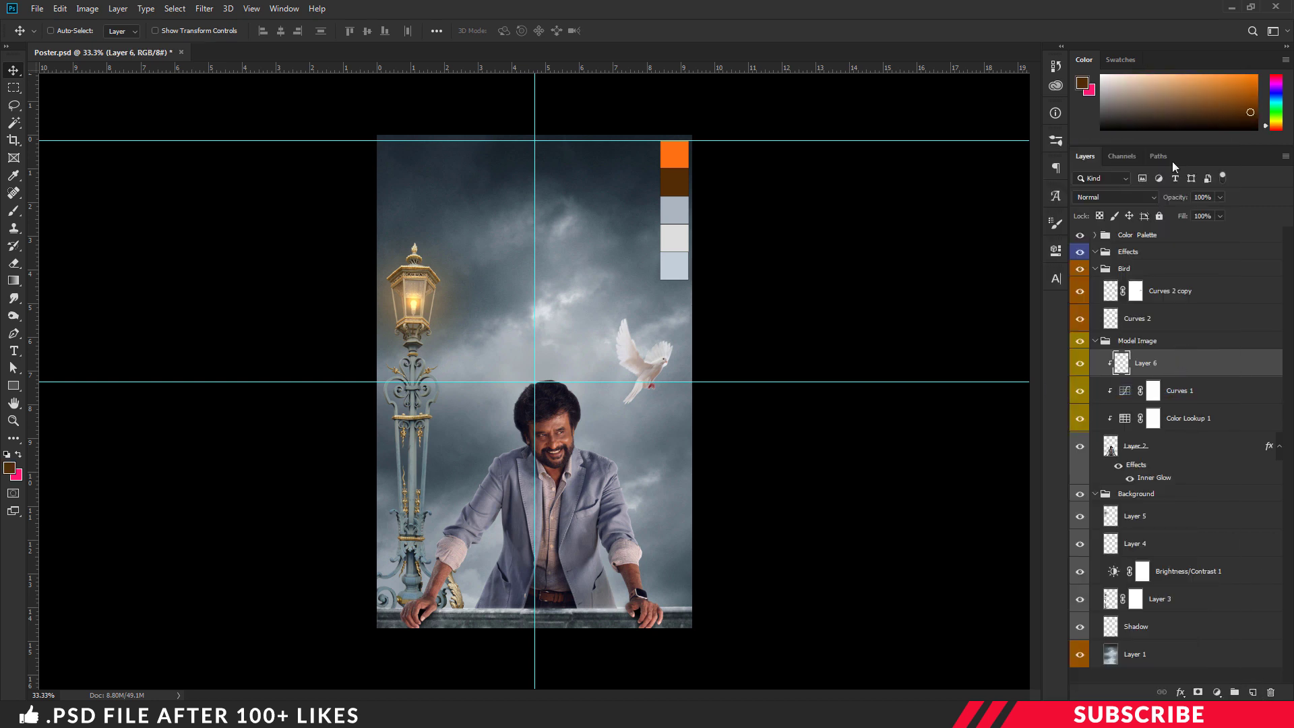
pyautogui.click(1130, 197)
pyautogui.click(1129, 312)
# Set the foreground color to the warm yellow febd31, starting from the palette's orange swatch
pyautogui.click(9, 467)
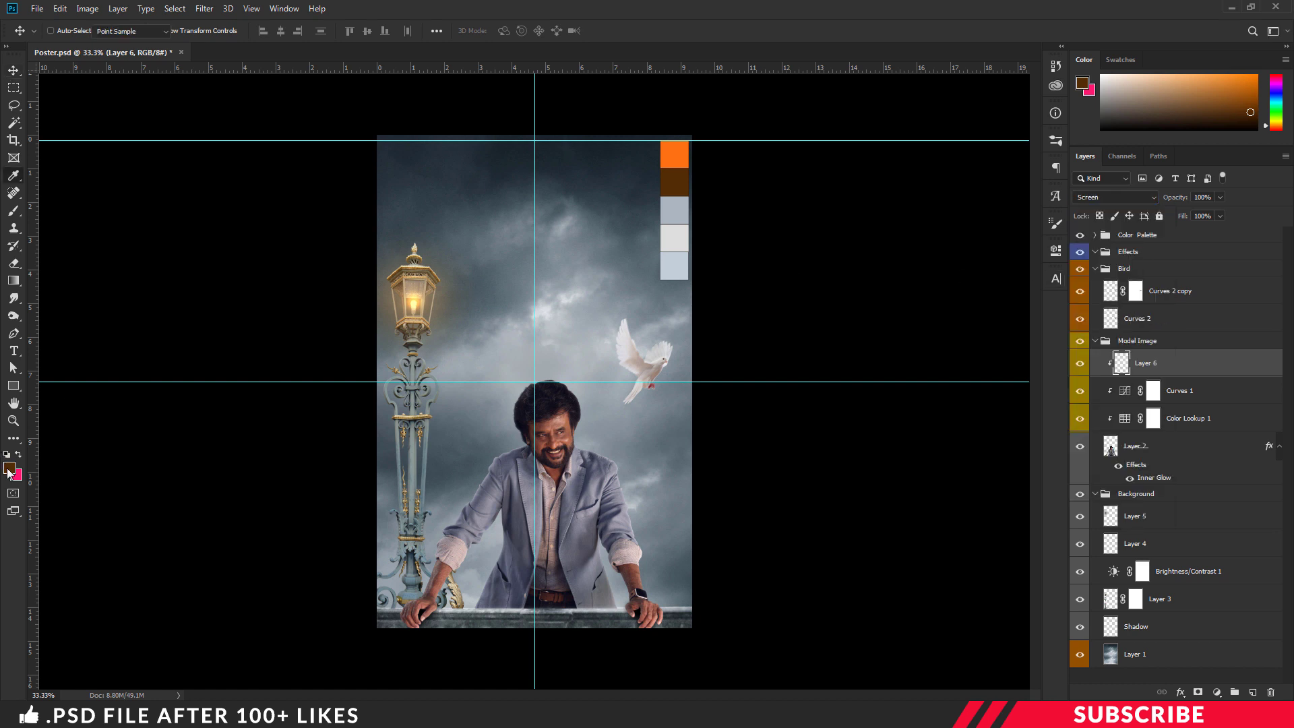
pyautogui.click(686, 158)
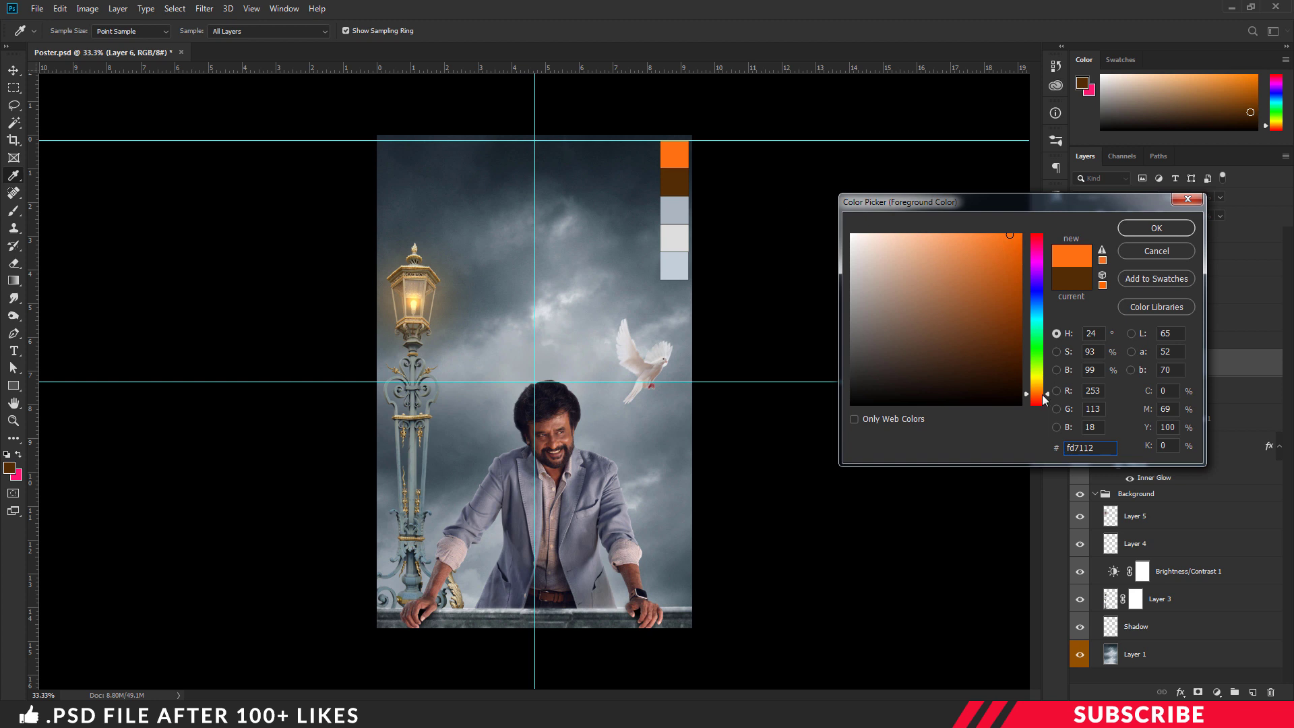
pyautogui.moveTo(1047, 397); pyautogui.dragTo(1047, 390)
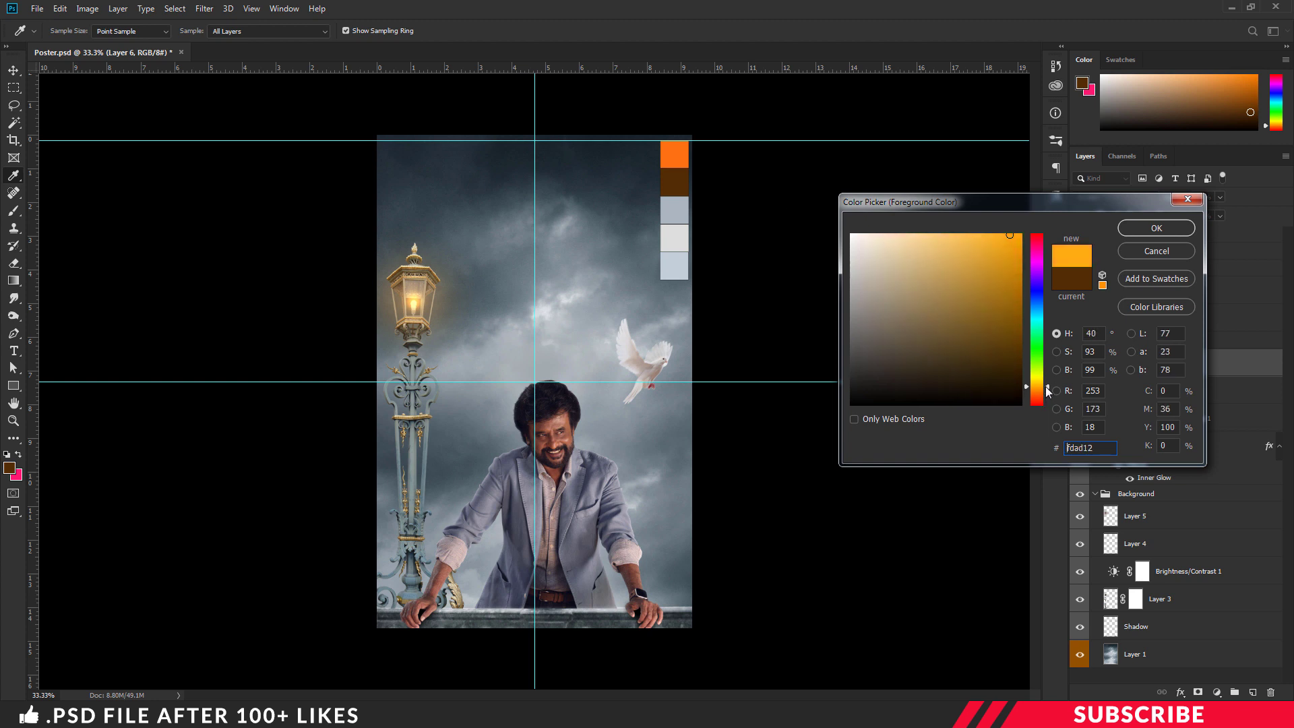
pyautogui.click(989, 234)
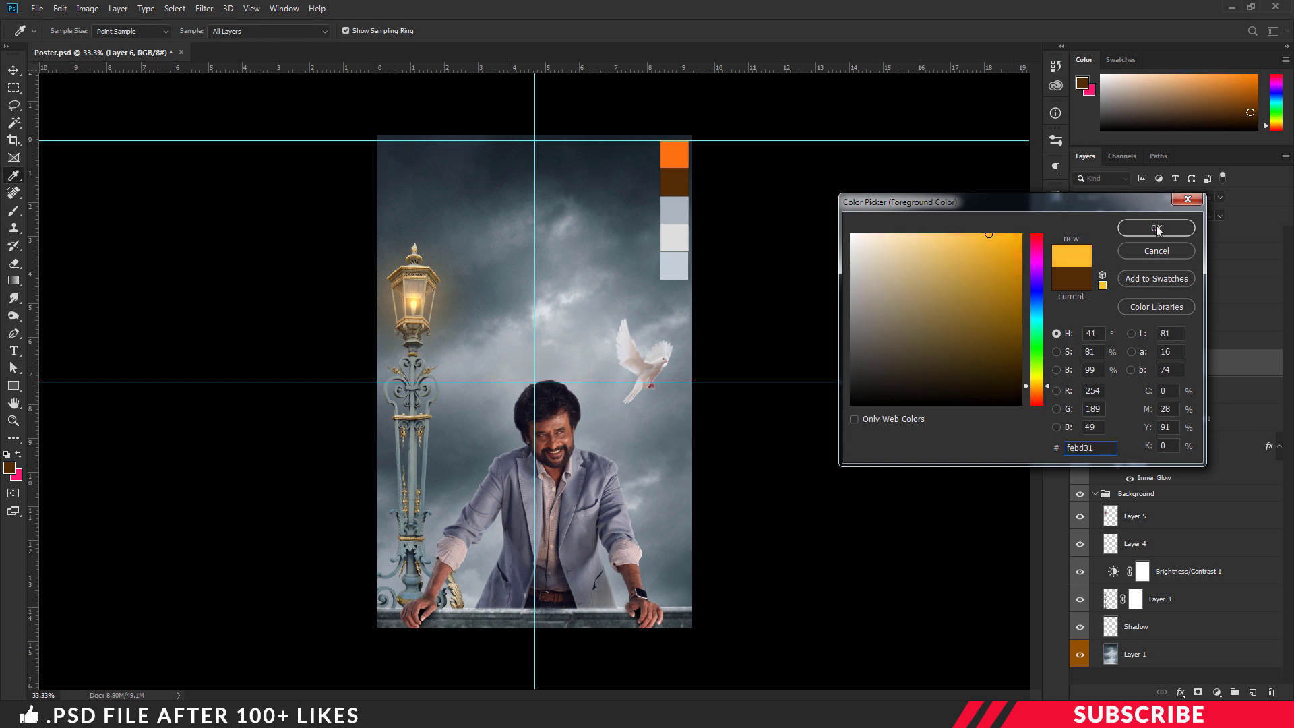
pyautogui.click(1157, 230)
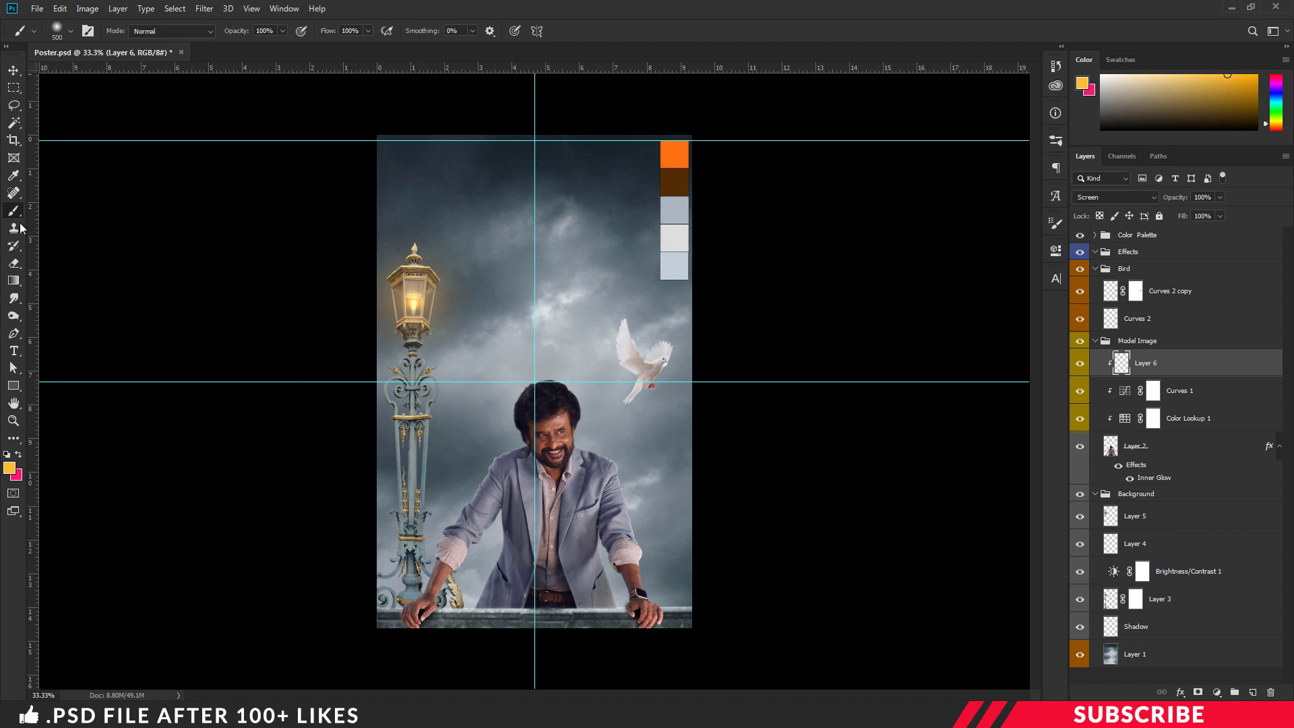
# Paint a soft yellow rim light on the lamp-facing side of the man's hair and shoulder on Layer 6, with a 250 px brush at 59% flow
pyautogui.hotkey('ctrl', '+')
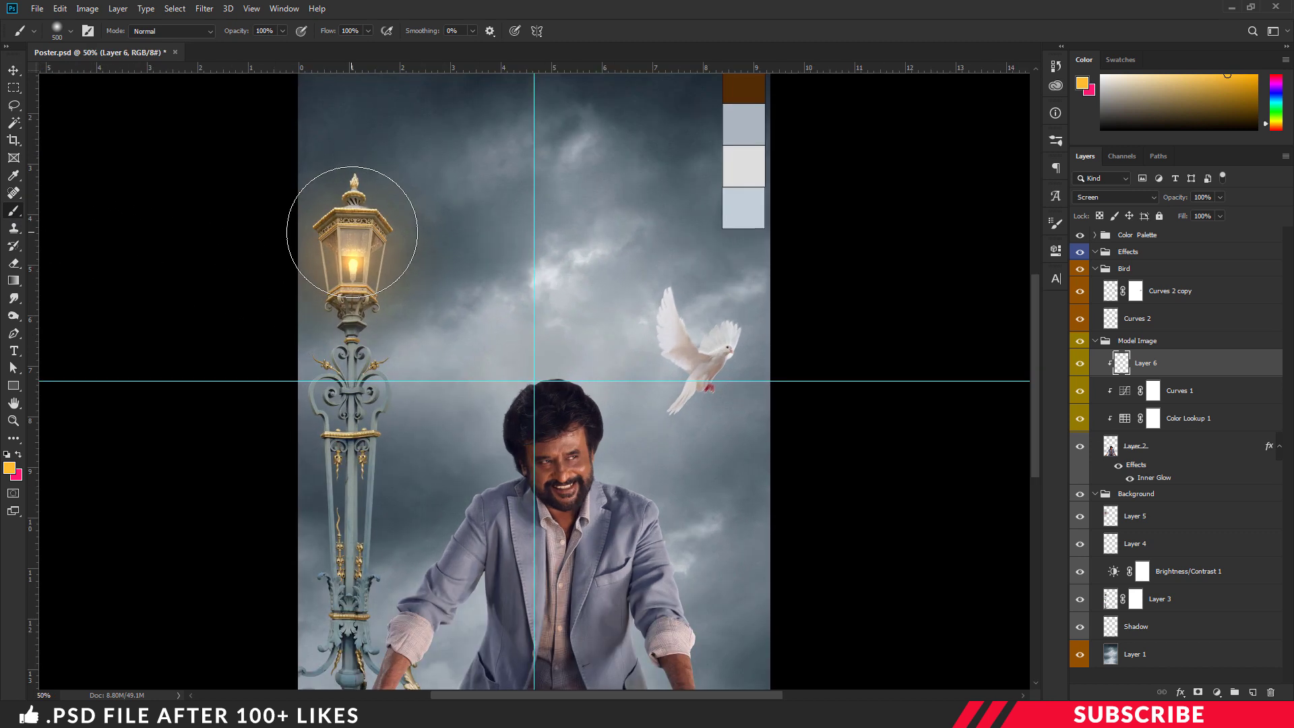
pyautogui.click(368, 31)
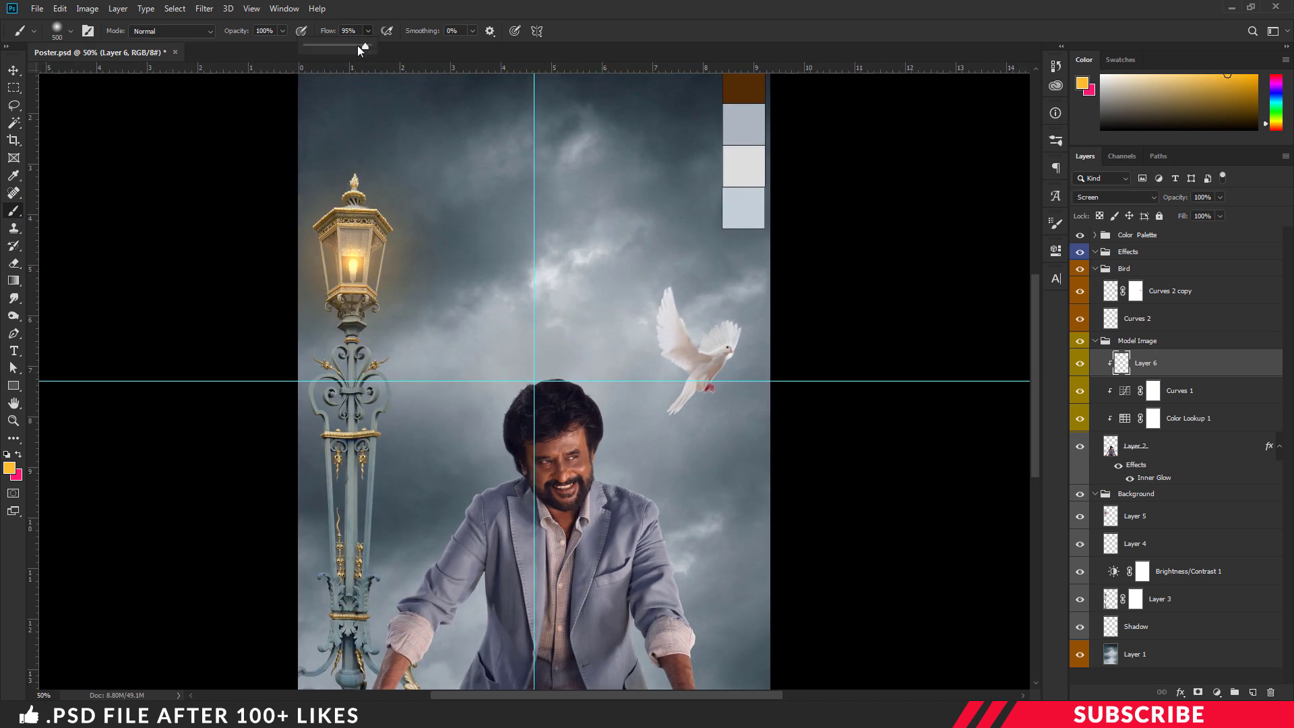
pyautogui.click(343, 43)
pyautogui.press('[')
pyautogui.press('[')
pyautogui.press('[')
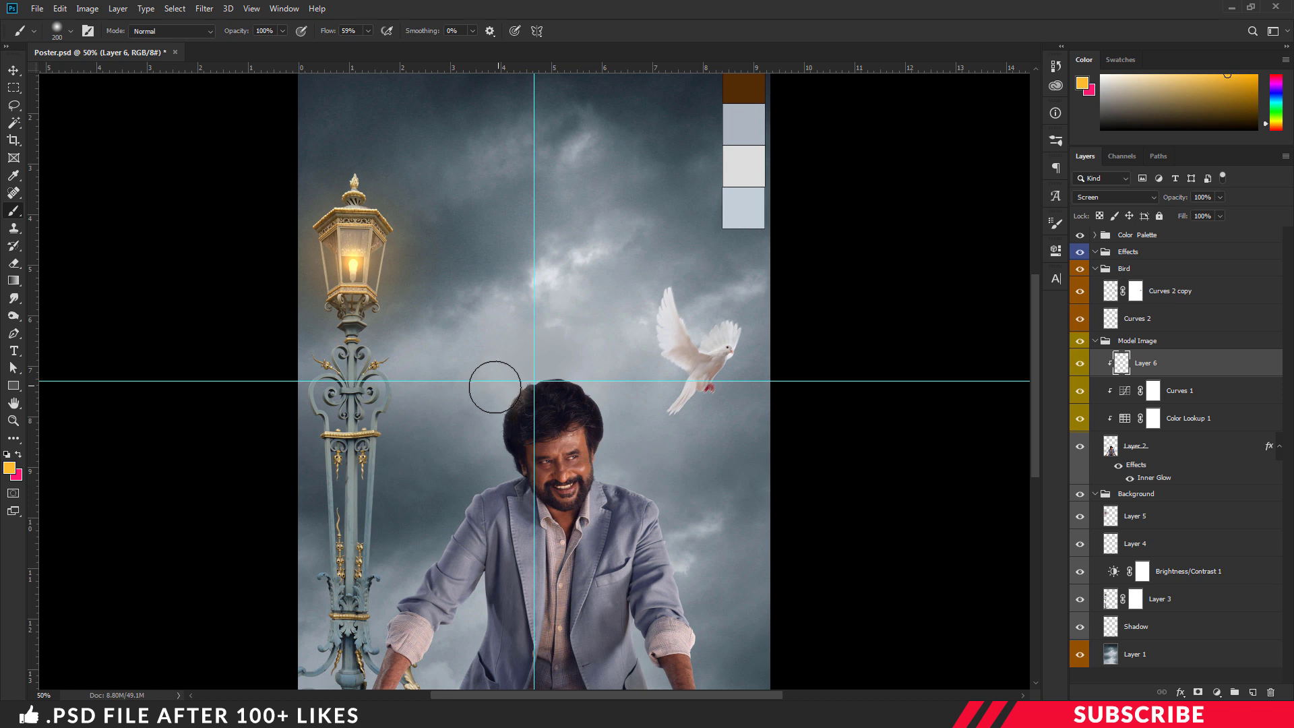
pyautogui.press(']')
pyautogui.moveTo(471, 408); pyautogui.dragTo(475, 461)
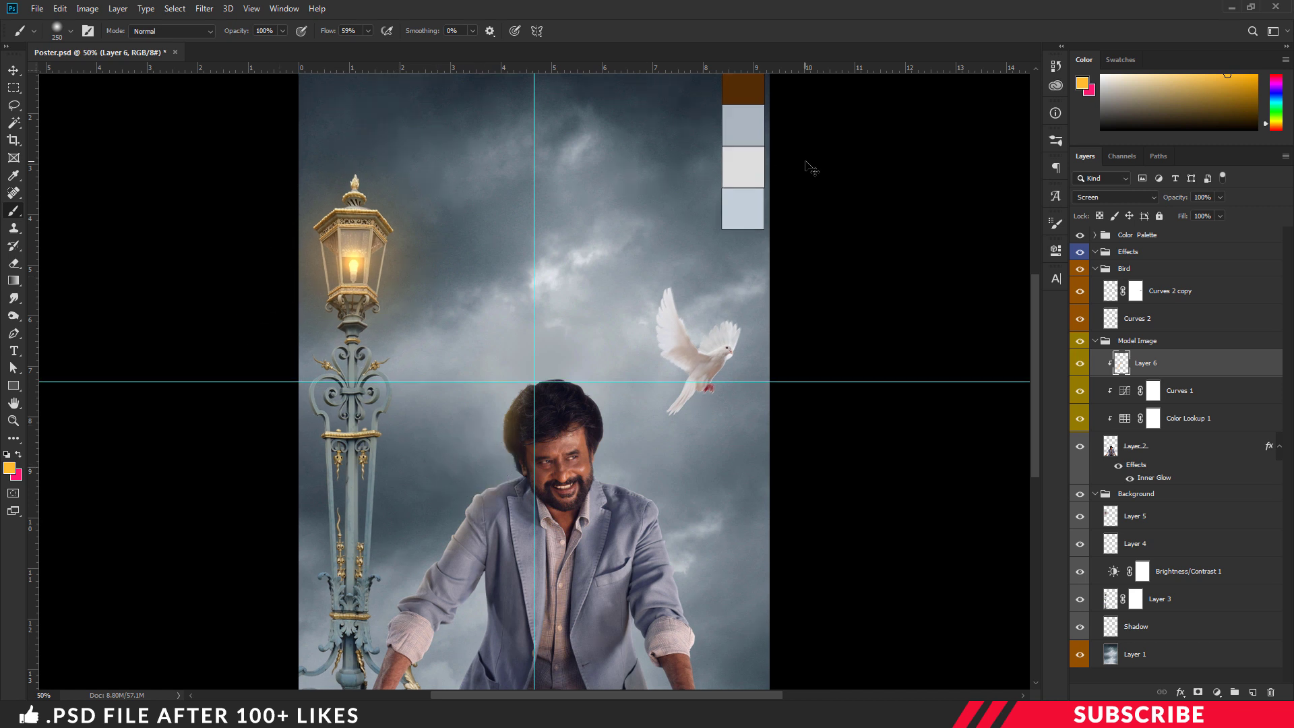
pyautogui.hotkey('ctrl', '-')
pyautogui.hotkey('ctrl', '-')
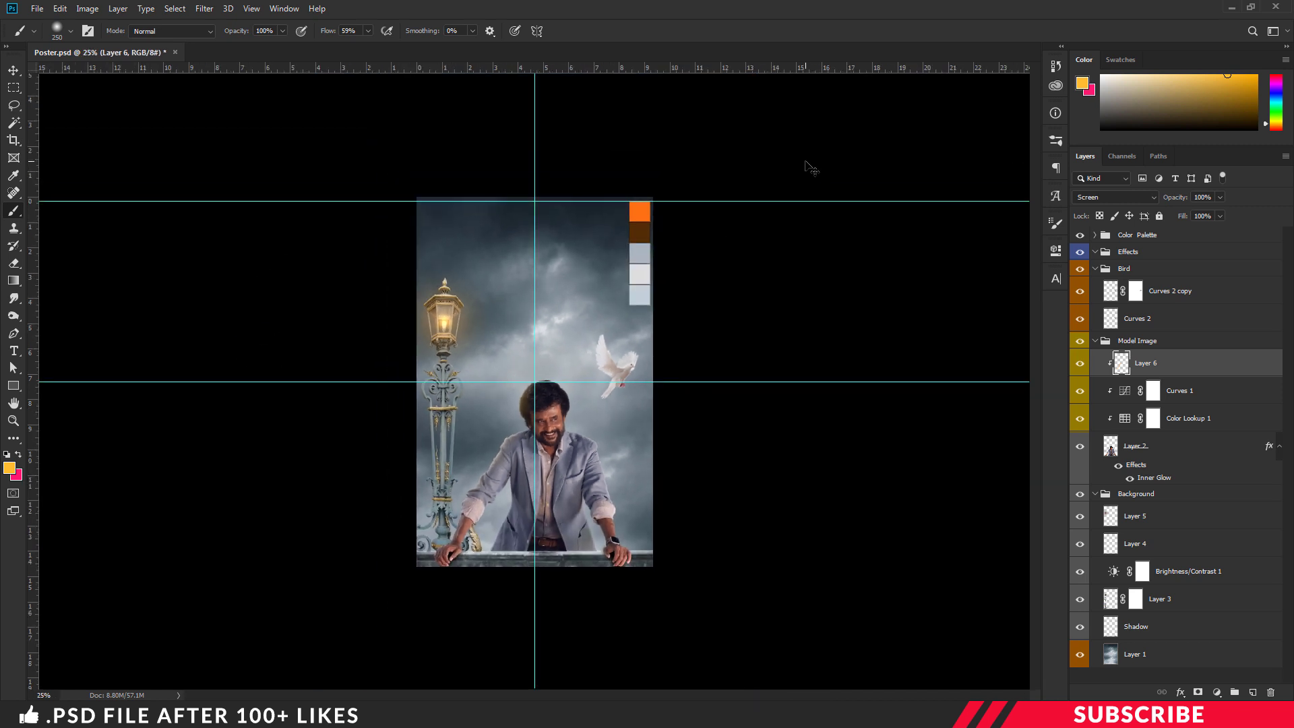
pyautogui.hotkey('ctrl', '+')
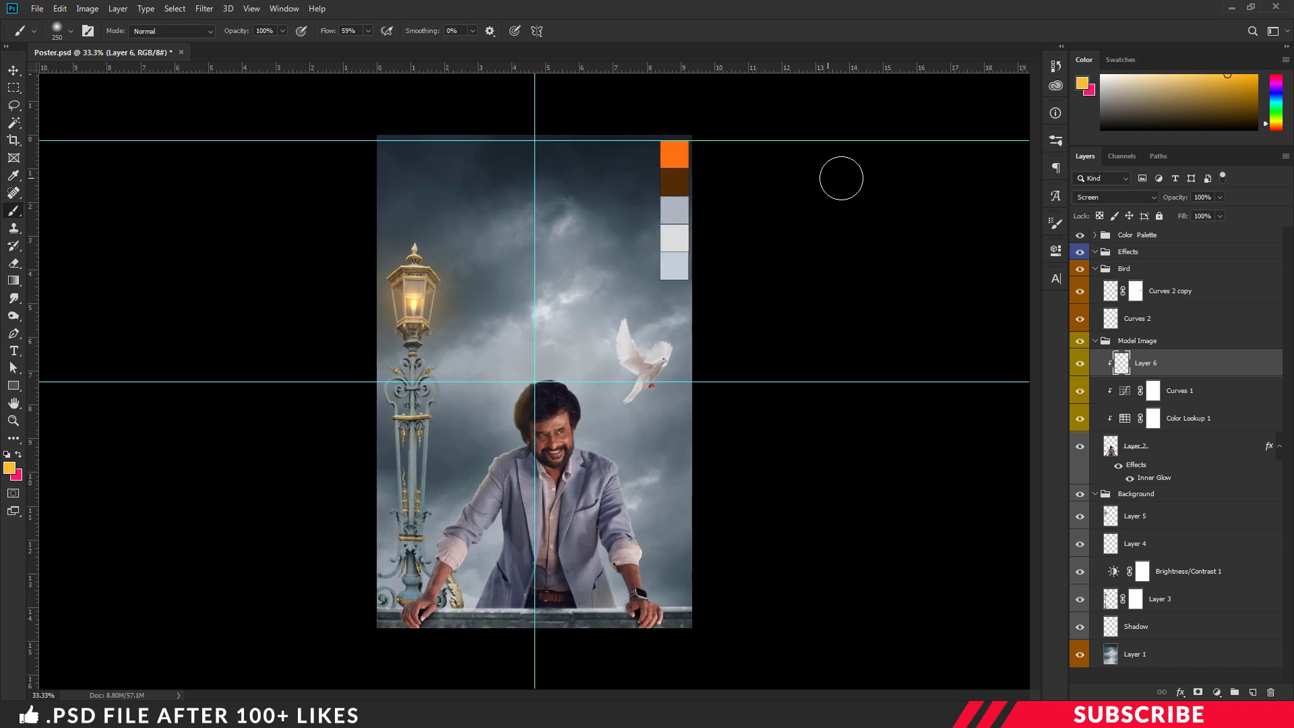
pyautogui.click(13, 71)
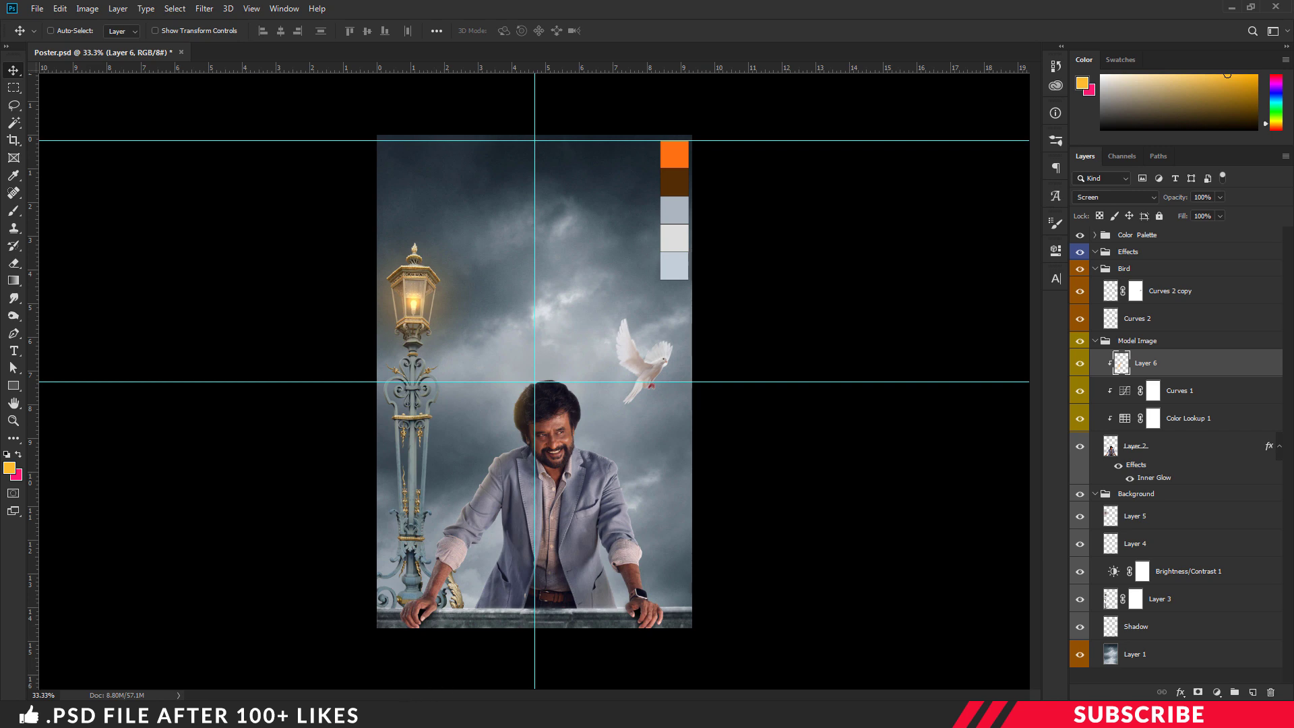
# Open the moon picture Image 5 from the PTE46 folder in Photoshop, copy it into the poster and close the source file
pyautogui.hotkey('alt', 'Tab')
pyautogui.click(465, 180)
pyautogui.rightClick(466, 179)
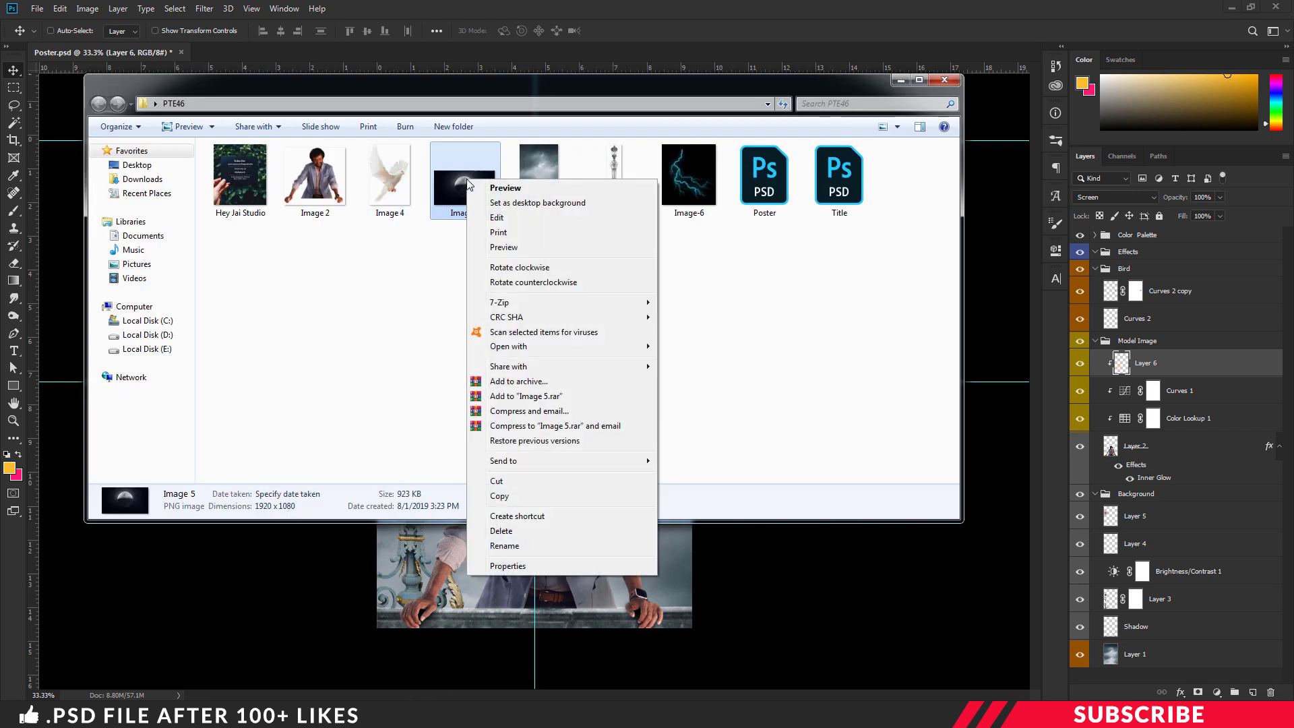
pyautogui.moveTo(567, 346)
pyautogui.click(741, 346)
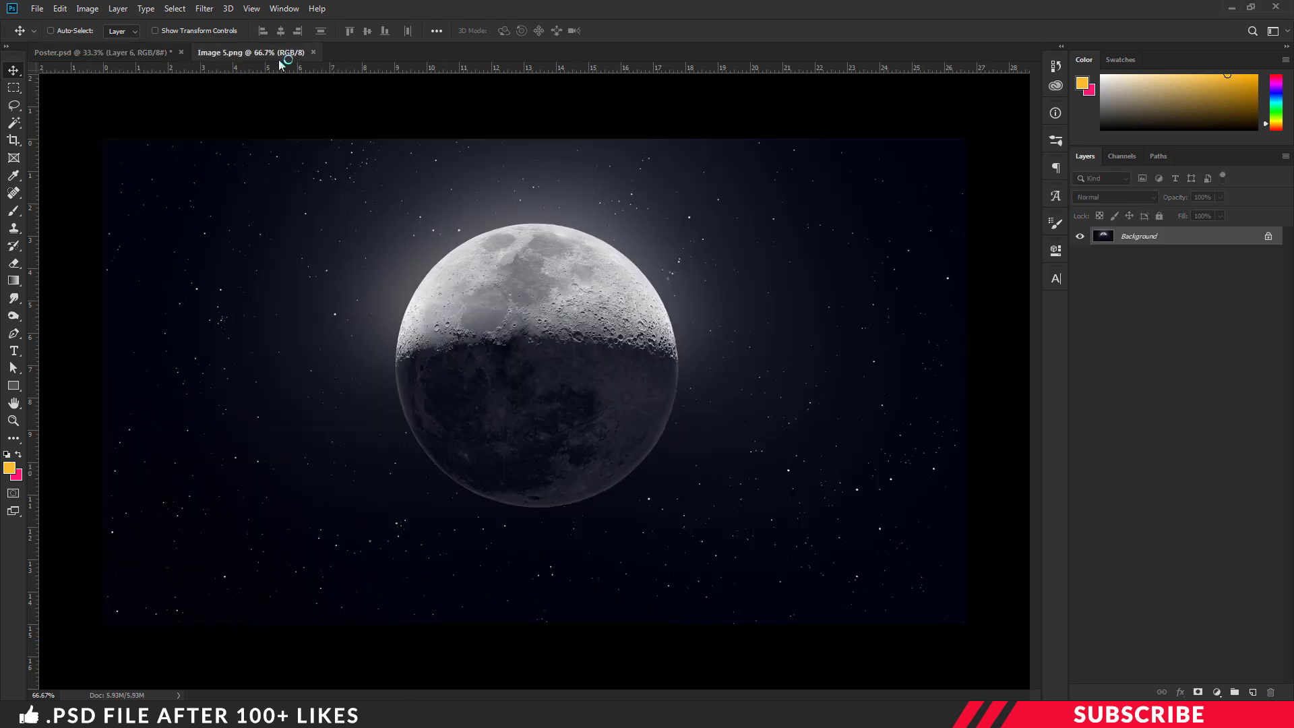
pyautogui.moveTo(279, 58); pyautogui.dragTo(286, 74)
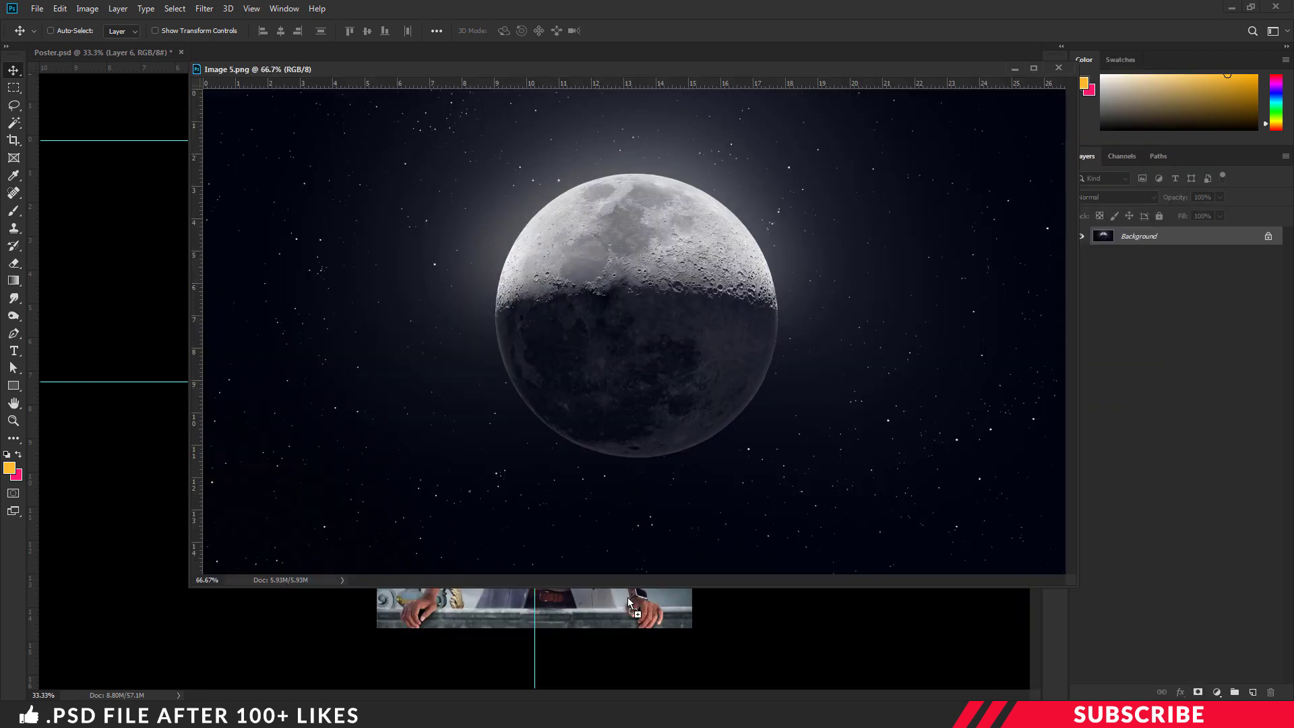
pyautogui.click(1058, 69)
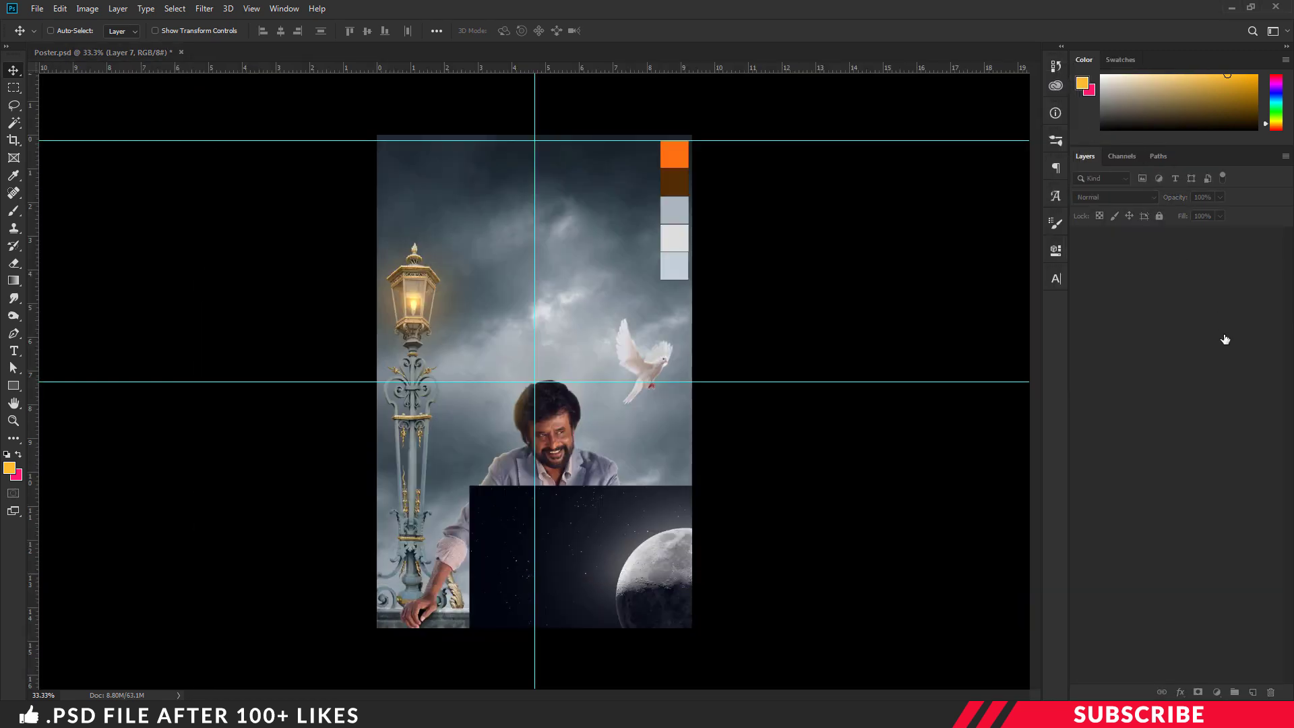
# Move the moon layer to the top of the Background group and center the moon on the vertical guide above the man's head
pyautogui.moveTo(1166, 367); pyautogui.dragTo(1212, 494)
pyautogui.scroll(-1, 1213, 532)
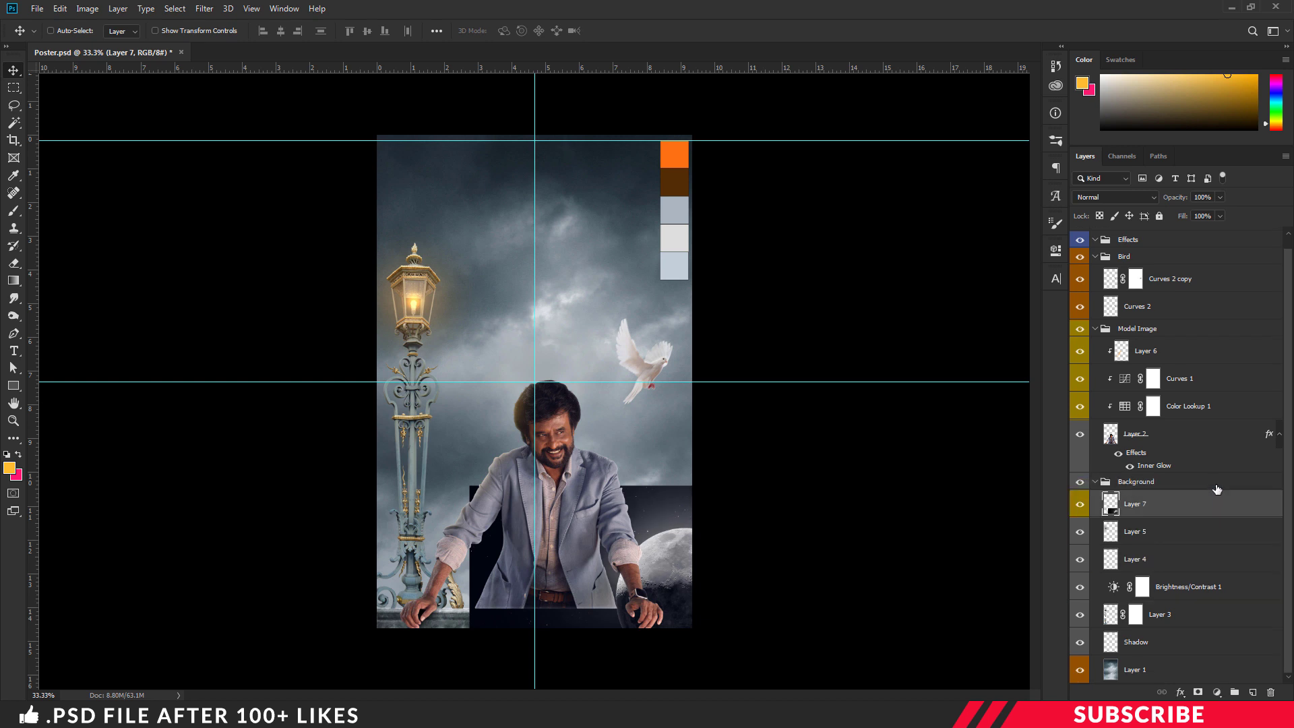
pyautogui.moveTo(683, 537); pyautogui.dragTo(523, 214)
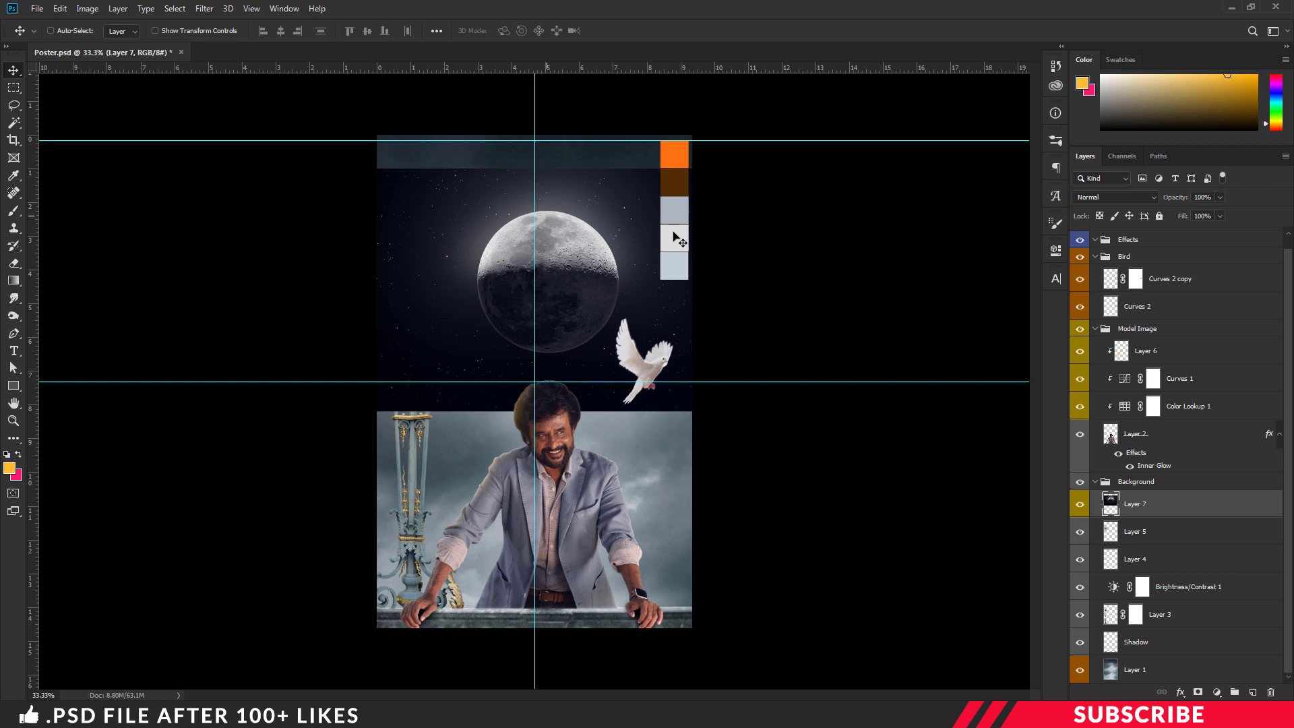
pyautogui.moveTo(629, 311); pyautogui.dragTo(623, 314)
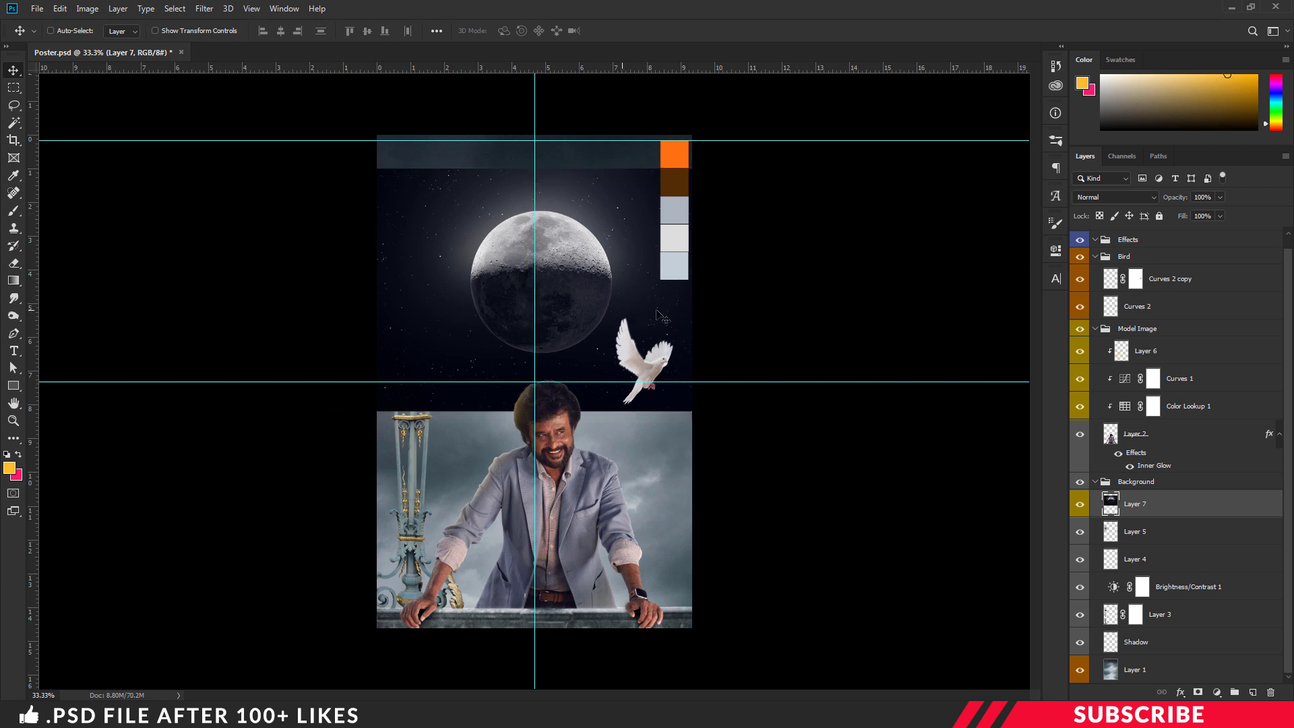
# Set the moon layer's blend mode to Screen and add a layer mask to it
pyautogui.click(1143, 198)
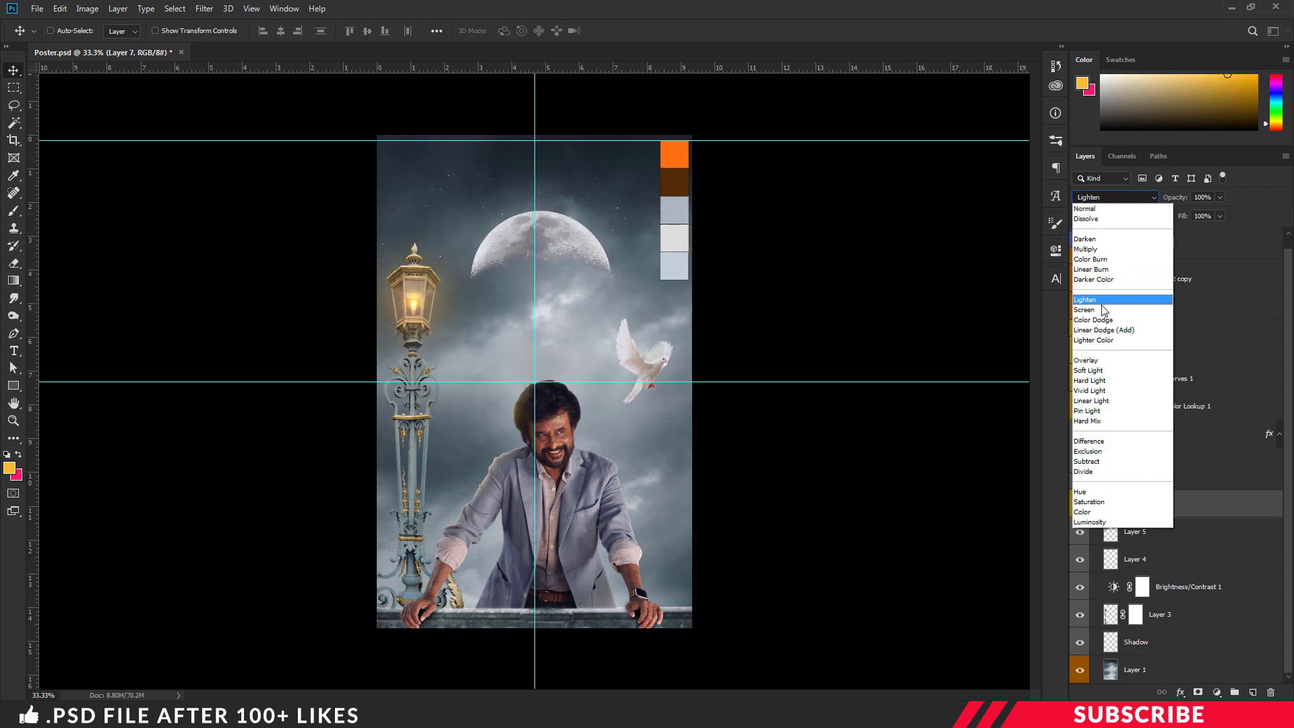
pyautogui.click(1105, 309)
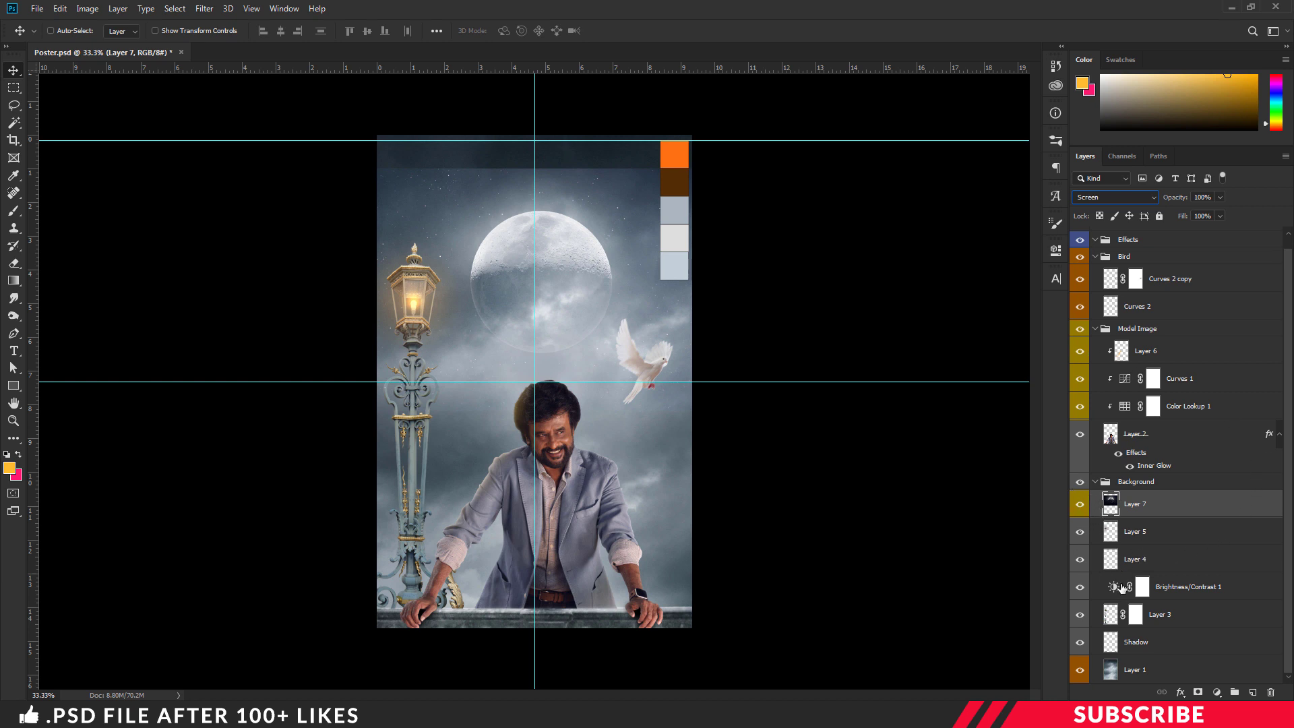
pyautogui.click(1199, 692)
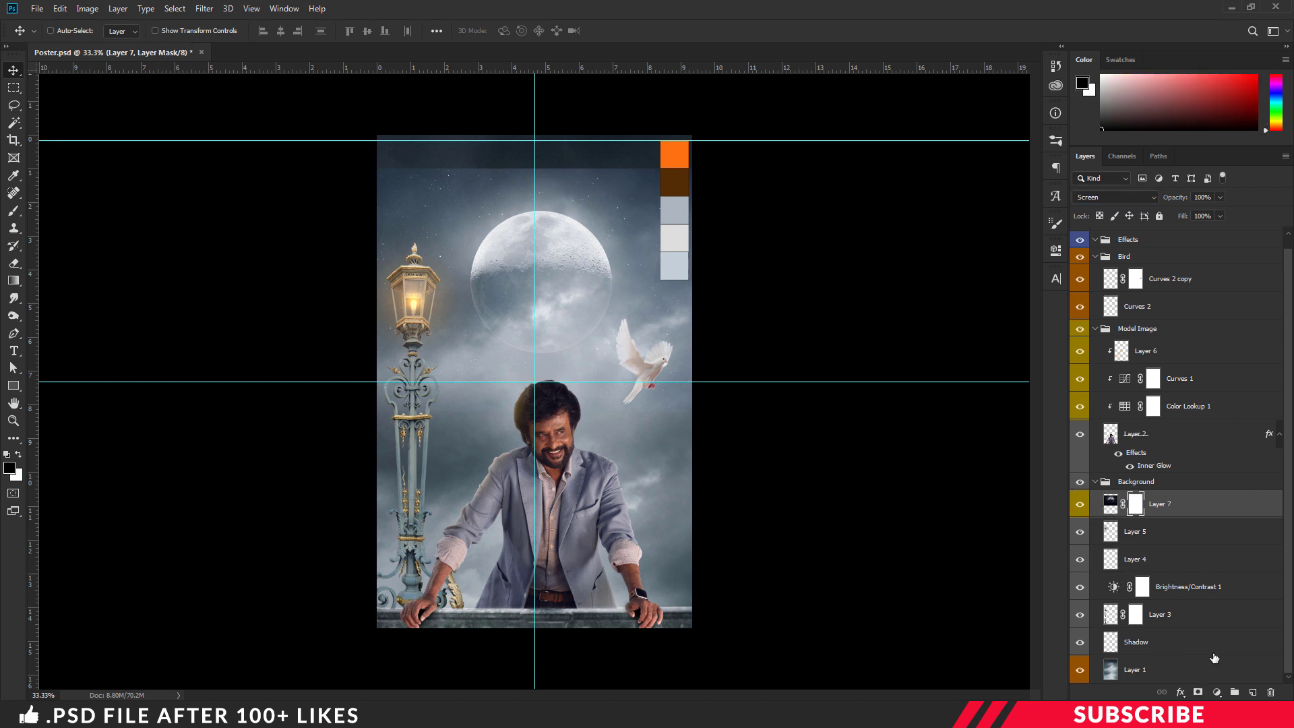
# Paint black on the moon layer's mask with a soft round brush, starting at 400 px, to hide the picture's hard upper and lower edges
pyautogui.click(12, 469)
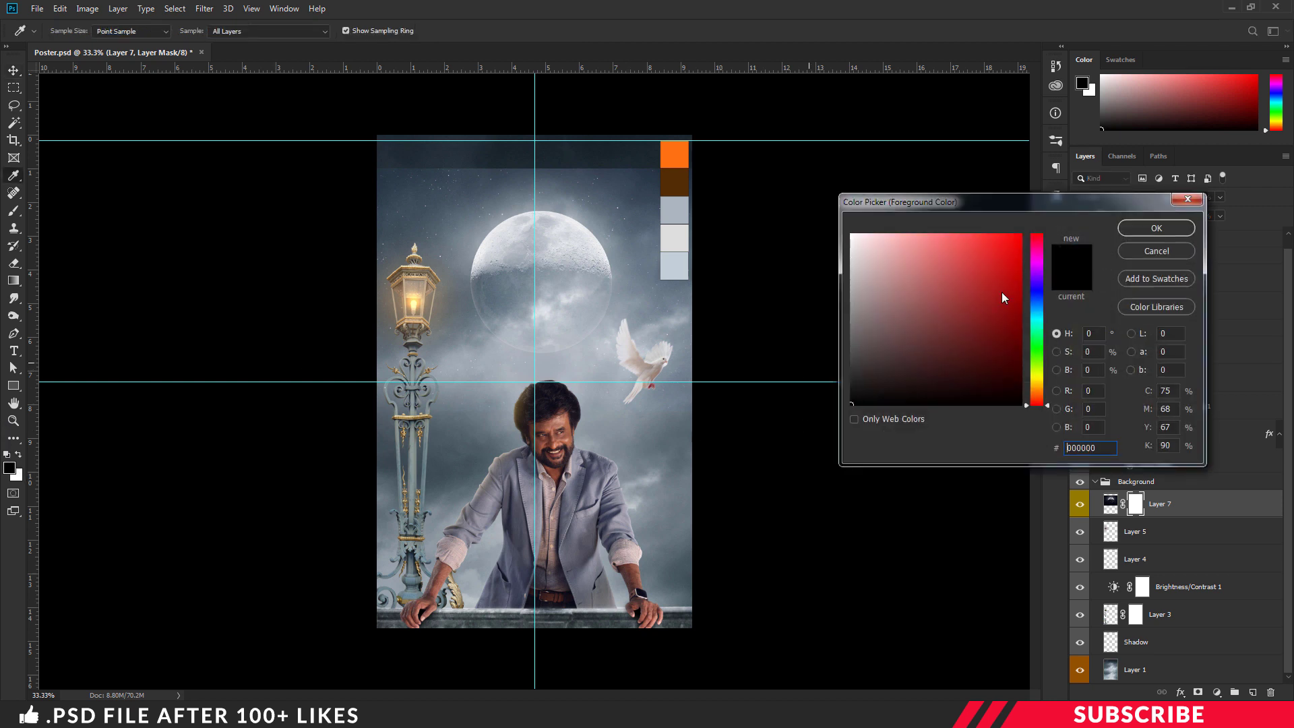
pyautogui.click(1145, 229)
pyautogui.press('b')
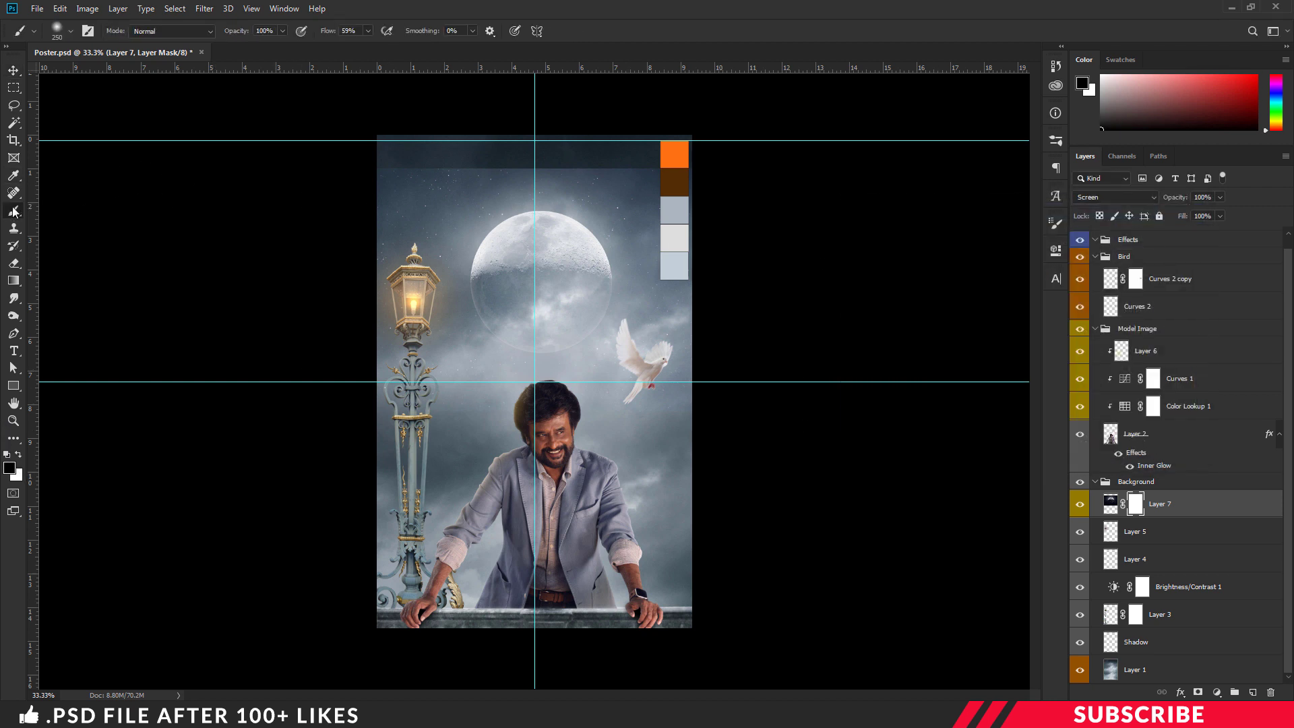
pyautogui.rightClick(14, 211)
pyautogui.click(57, 212)
pyautogui.click(67, 31)
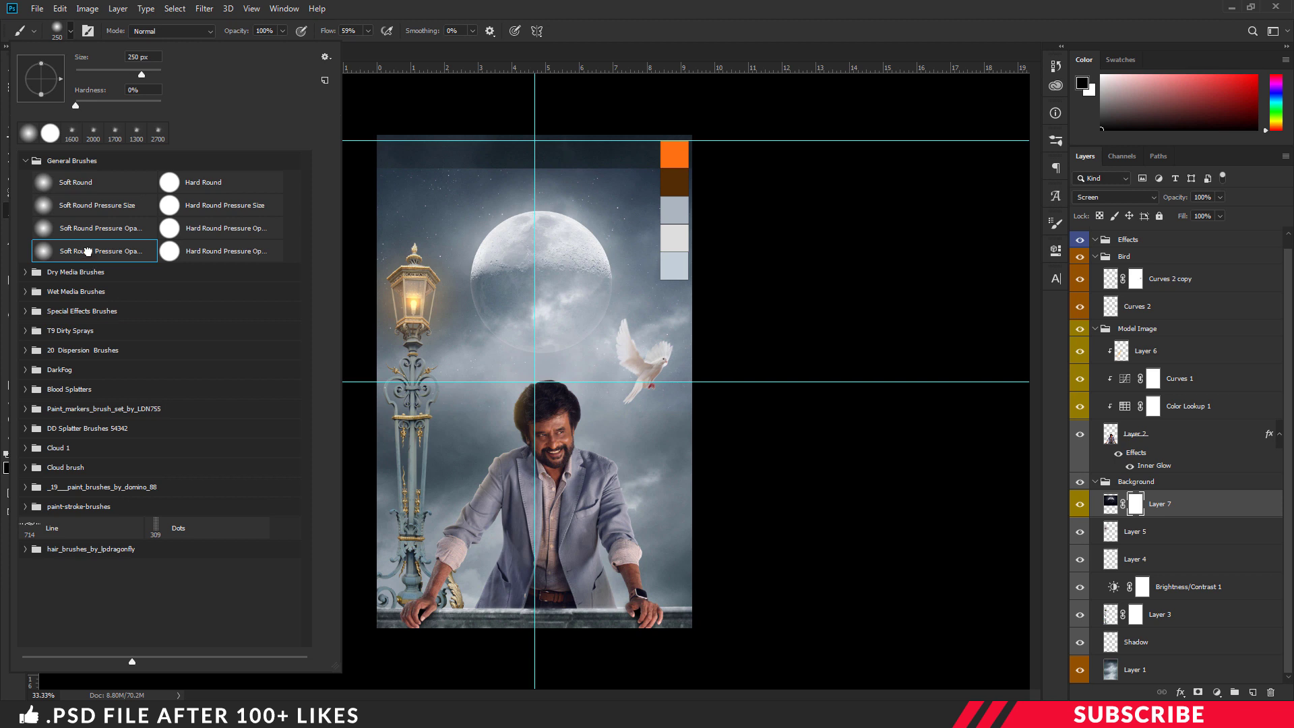
pyautogui.doubleClick(87, 251)
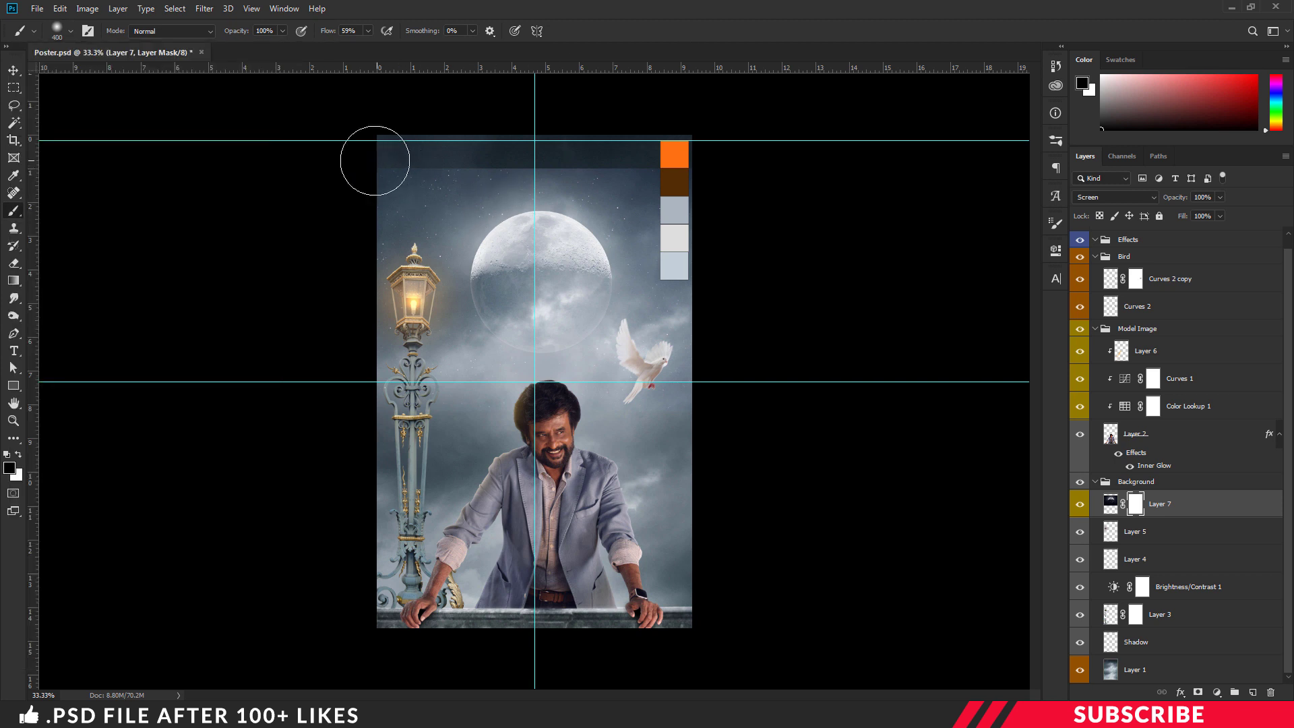
pyautogui.moveTo(384, 150); pyautogui.dragTo(589, 144)
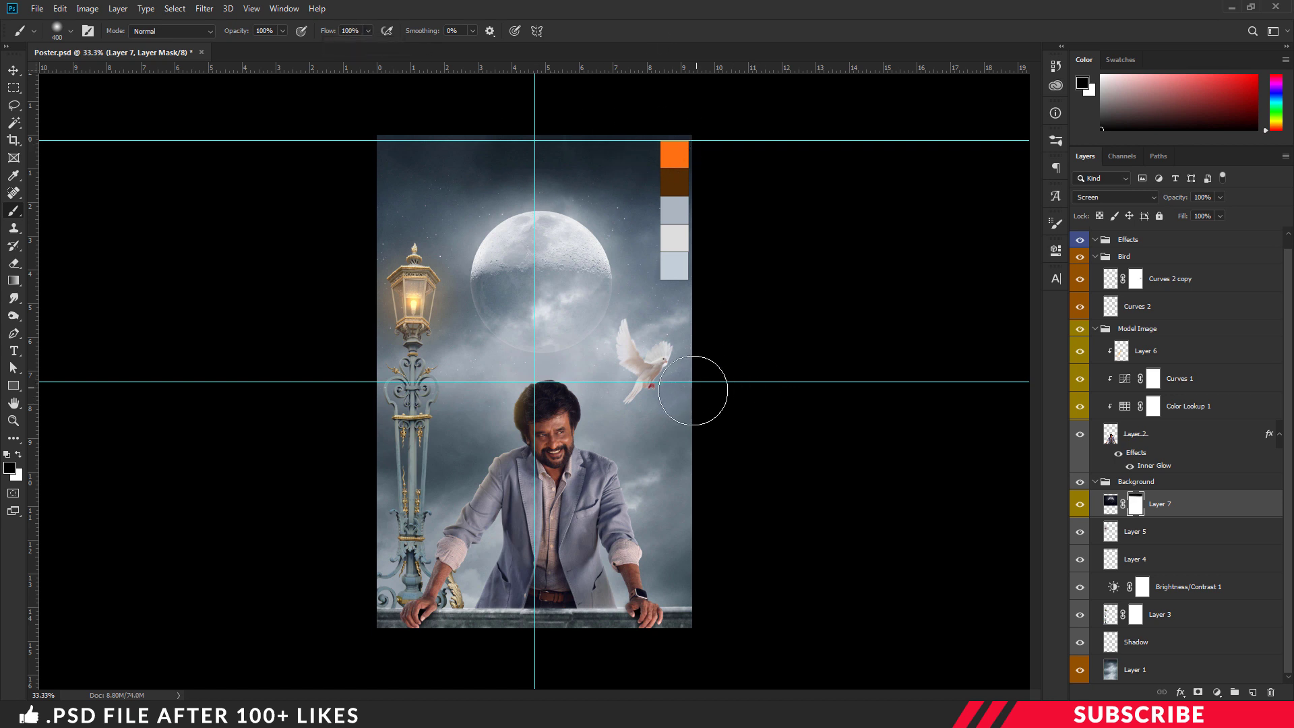
pyautogui.press(']')
pyautogui.press(']')
pyautogui.click(16, 71)
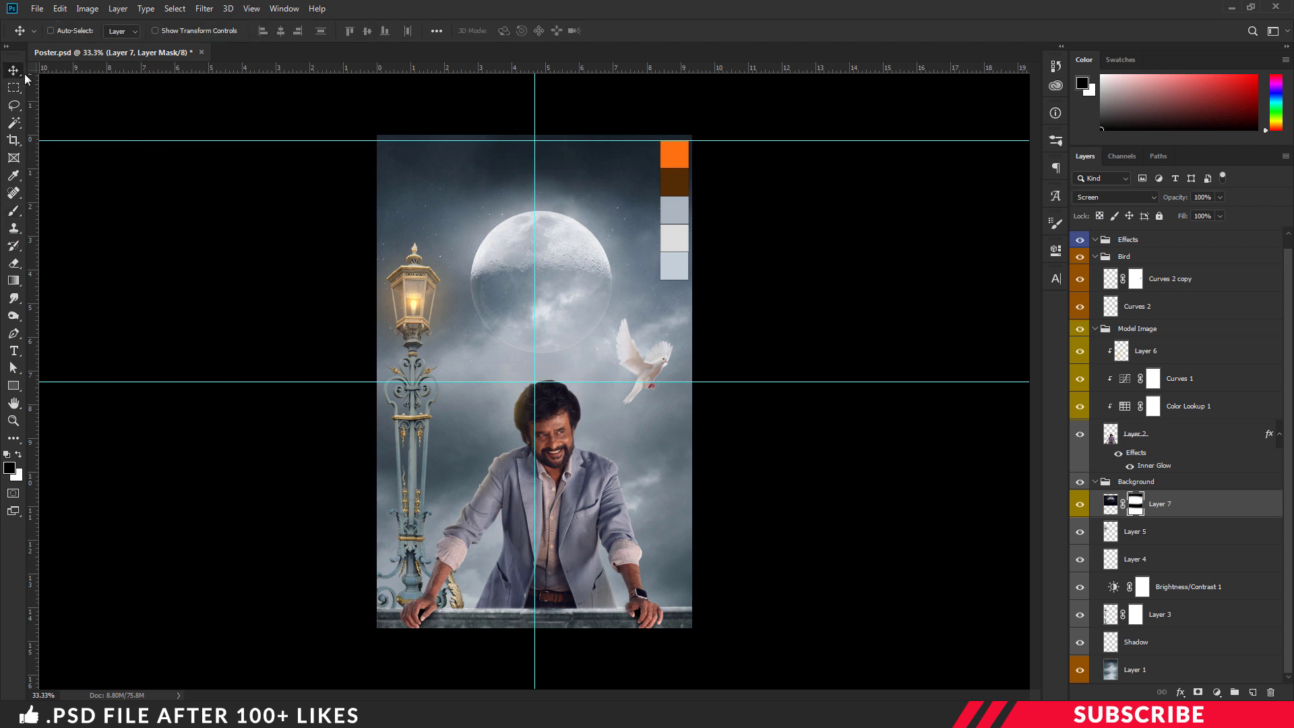
# Collapse the Bird, Model Image and Background groups and select the Bird group
pyautogui.click(1095, 257)
pyautogui.click(1095, 285)
pyautogui.click(1095, 303)
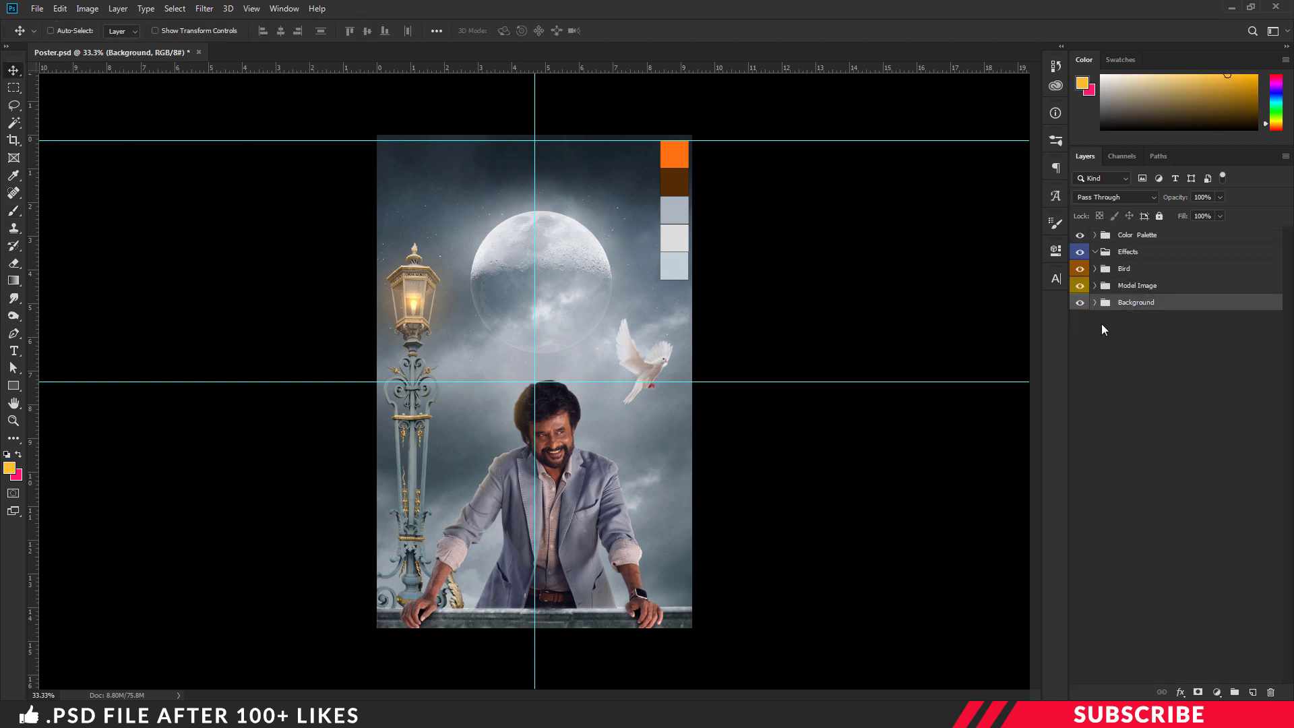
pyautogui.click(1152, 253)
pyautogui.click(1149, 269)
# Open Title.psd from the PTE46 folder, copy its Text group into the poster above the Bird group, and close Title.psd
pyautogui.hotkey('alt', 'Tab')
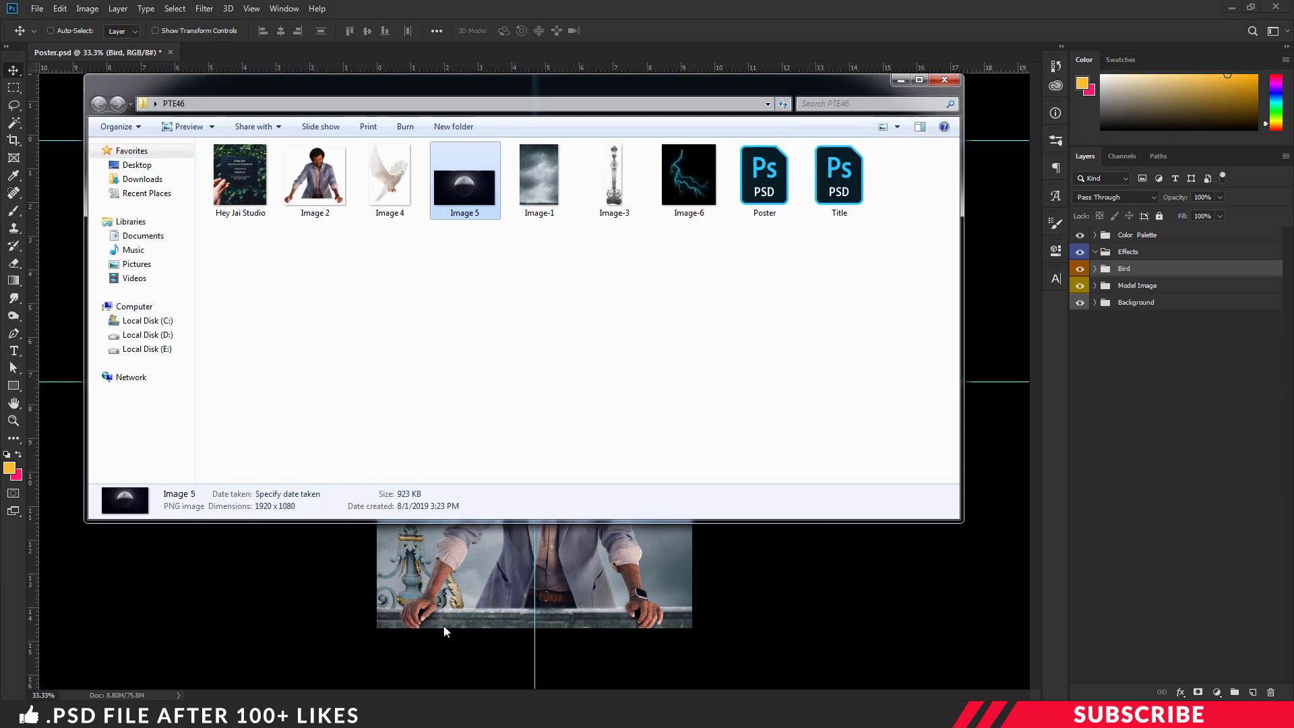
pyautogui.click(569, 320)
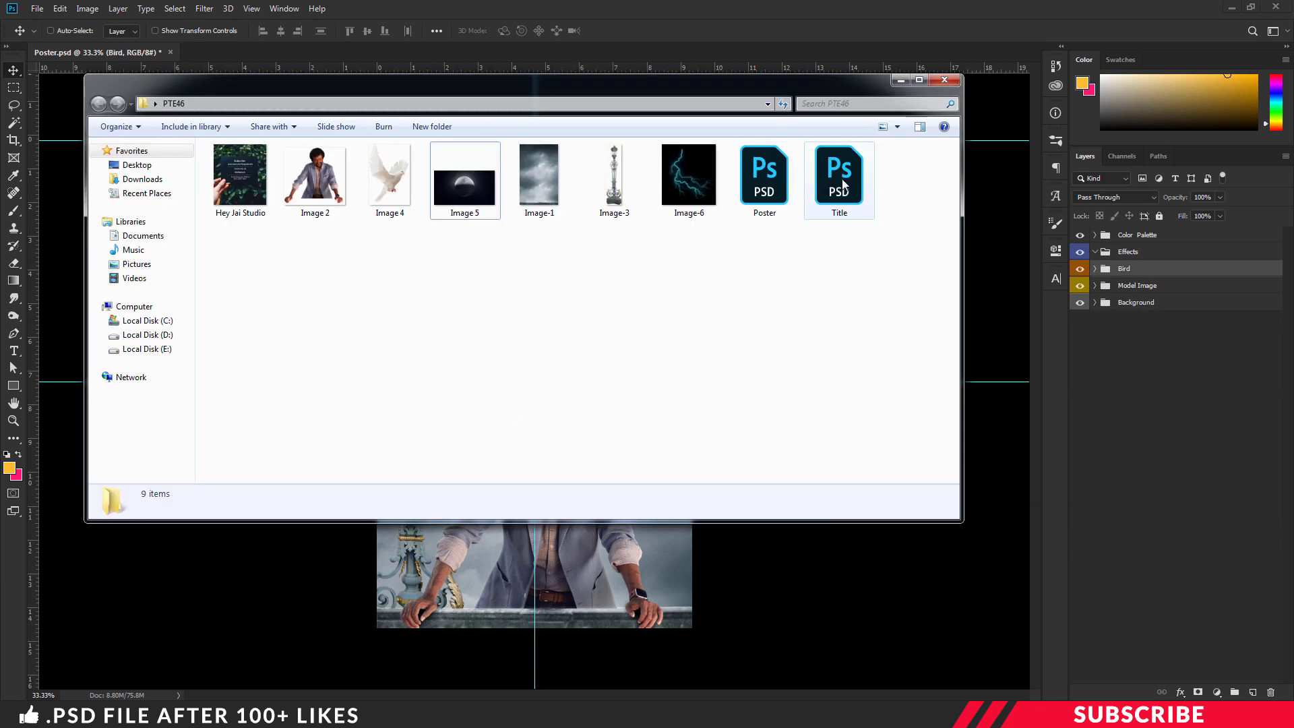
pyautogui.doubleClick(840, 179)
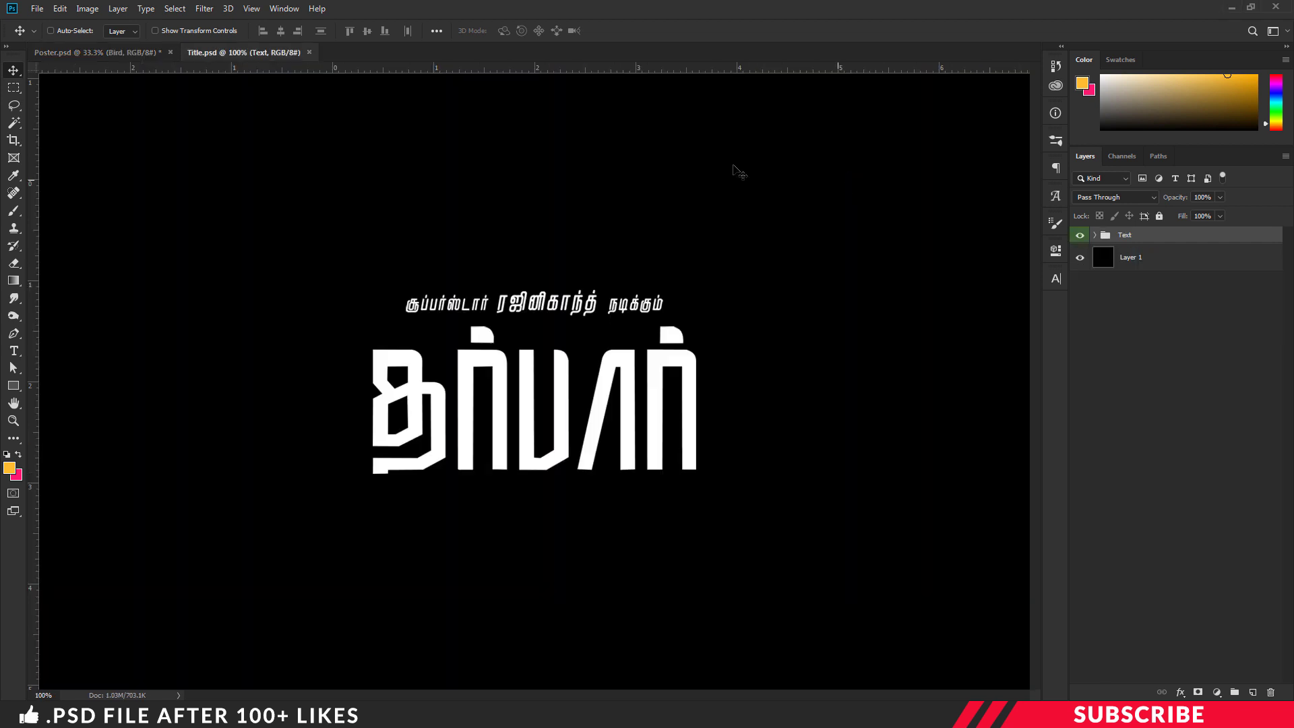
pyautogui.moveTo(249, 52); pyautogui.dragTo(442, 156)
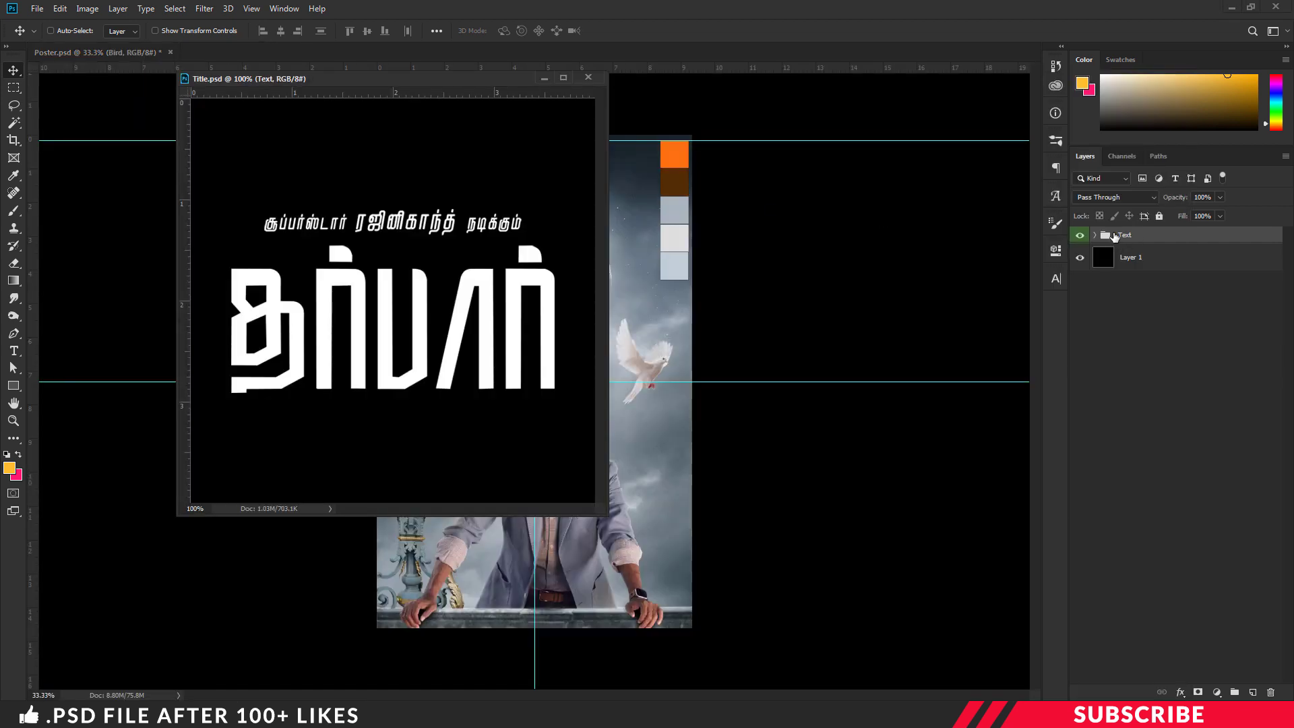
pyautogui.moveTo(1113, 235); pyautogui.dragTo(674, 256)
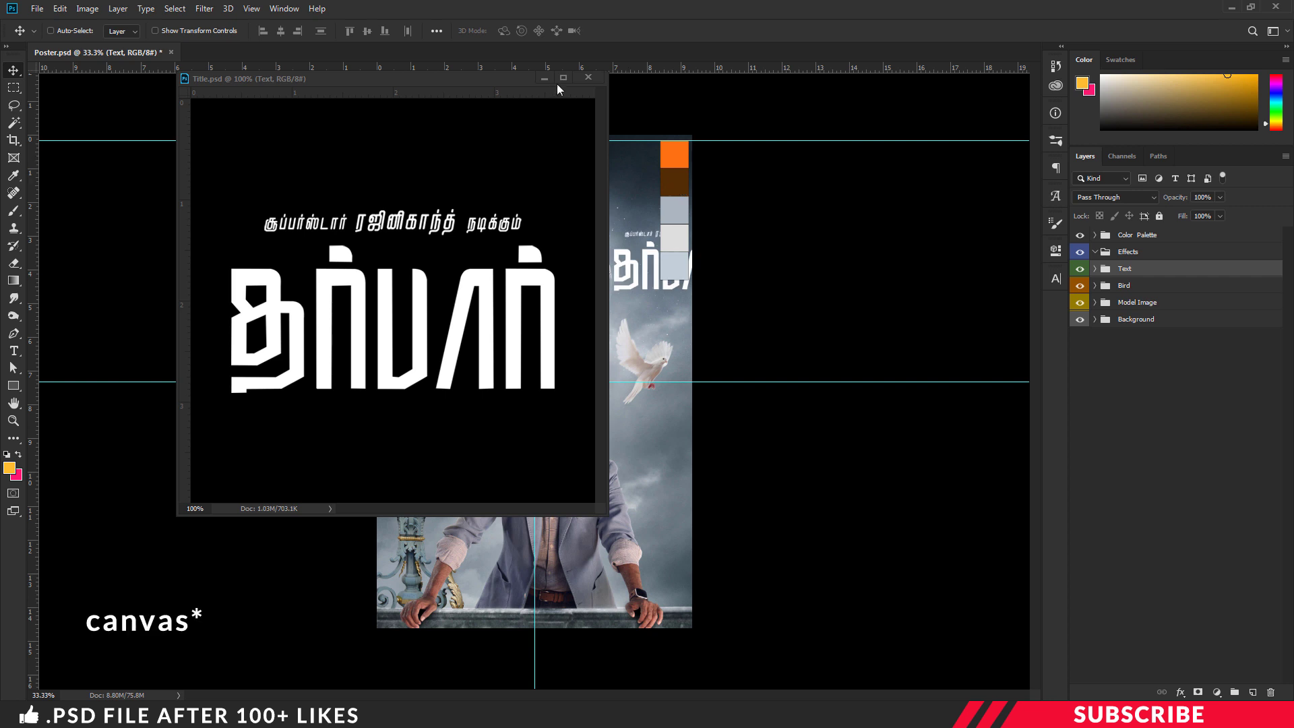
pyautogui.click(588, 79)
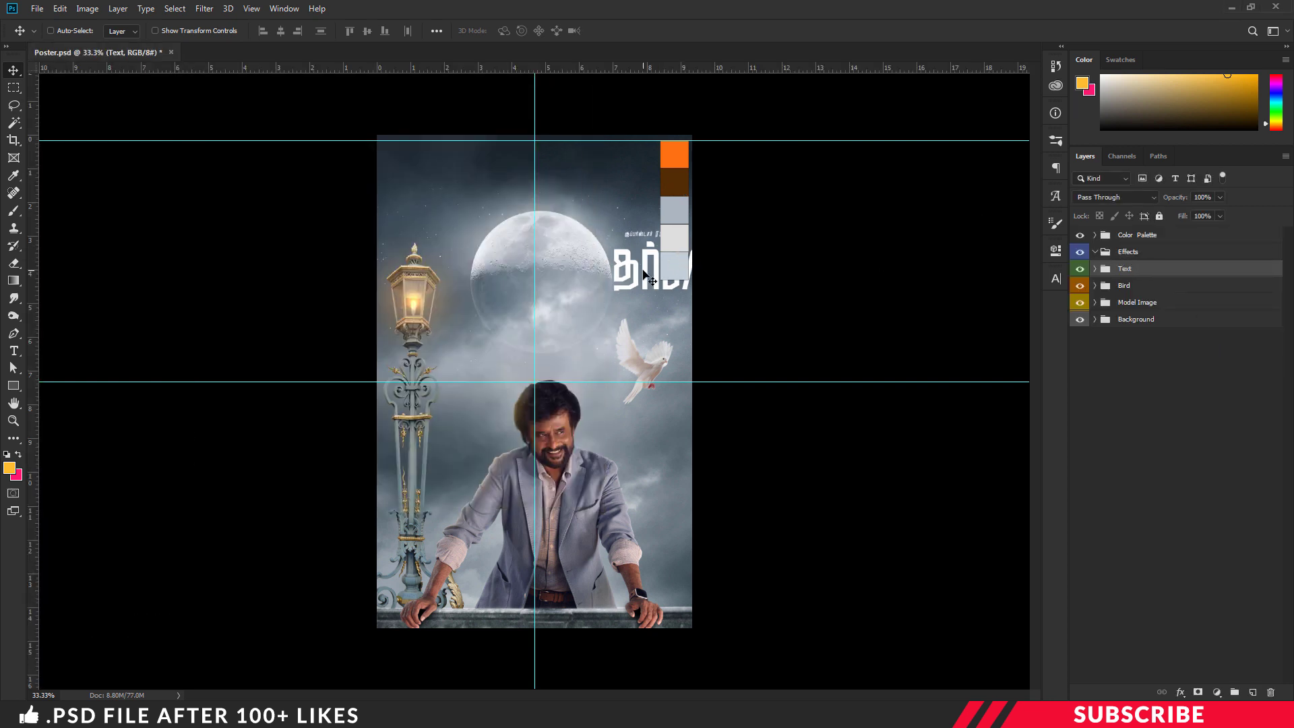
# Place the Text group above the moon, just under the upper guide and centered on the vertical guide
pyautogui.moveTo(645, 275); pyautogui.dragTo(508, 184)
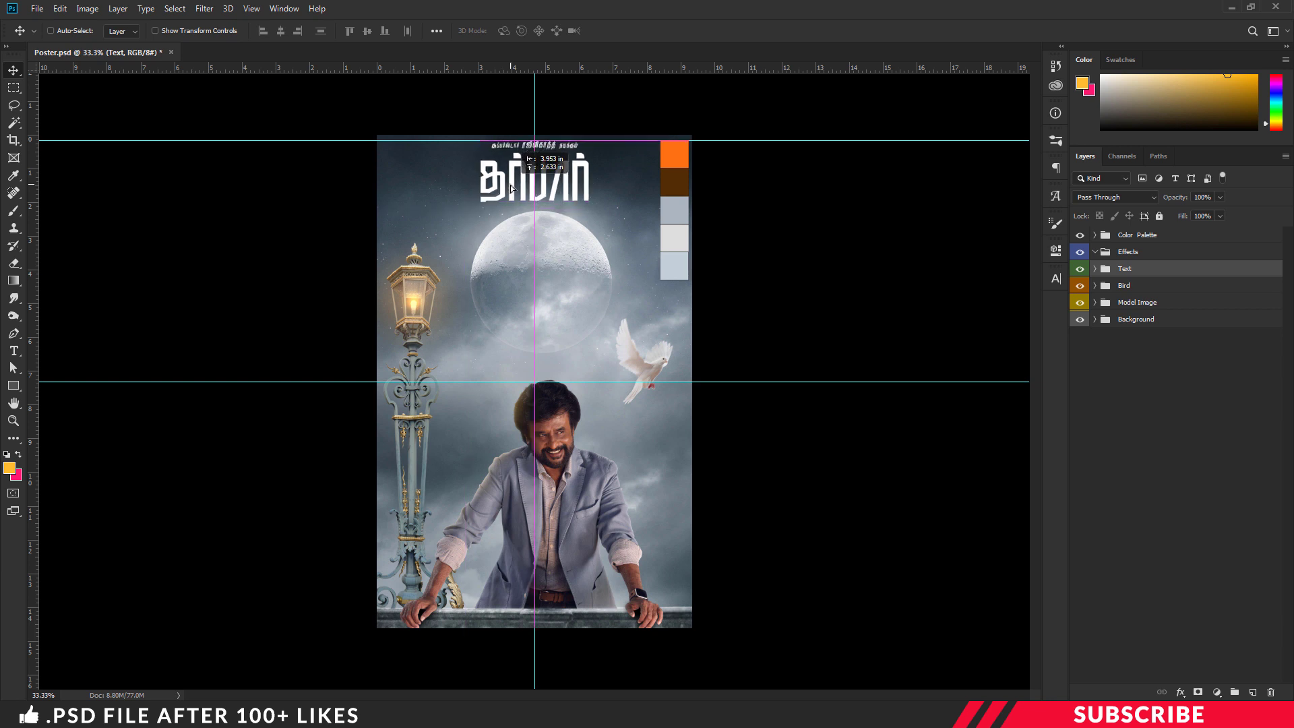
pyautogui.press('ctrl')
pyautogui.hotkey('ctrl', '+')
pyautogui.scroll(2, 591, 283)
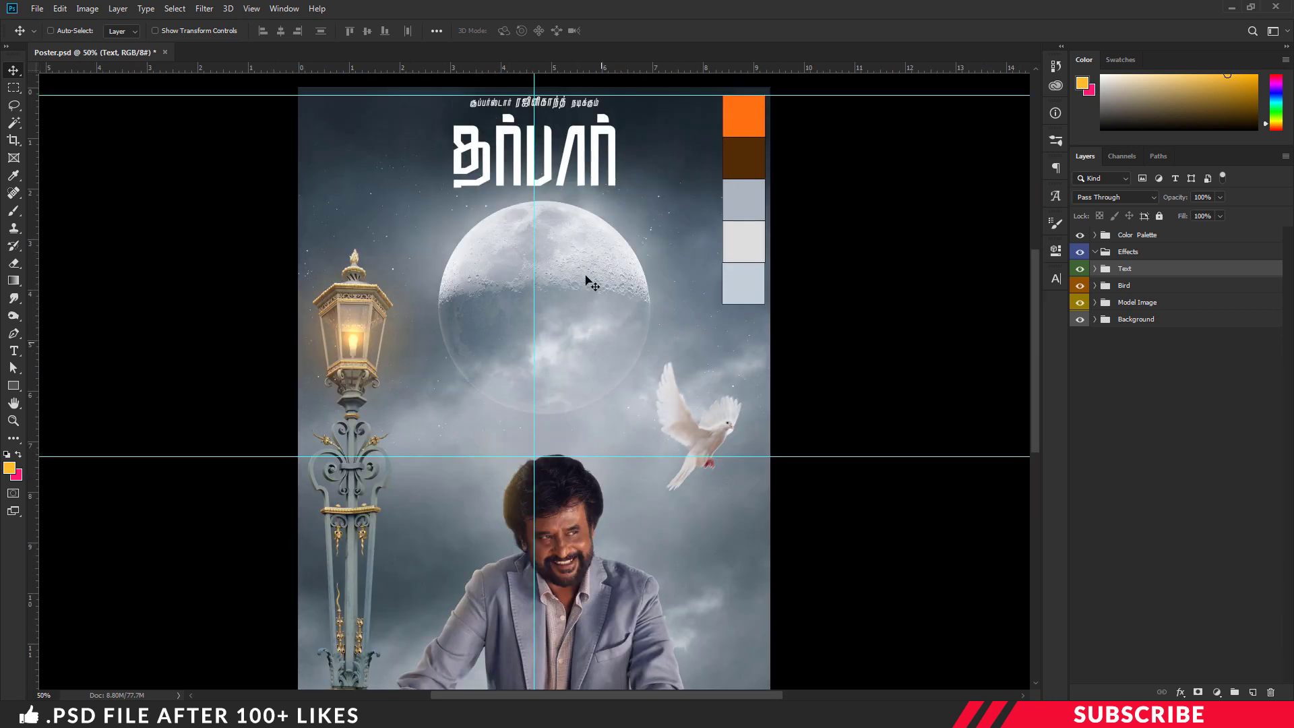
pyautogui.moveTo(574, 167); pyautogui.dragTo(578, 171)
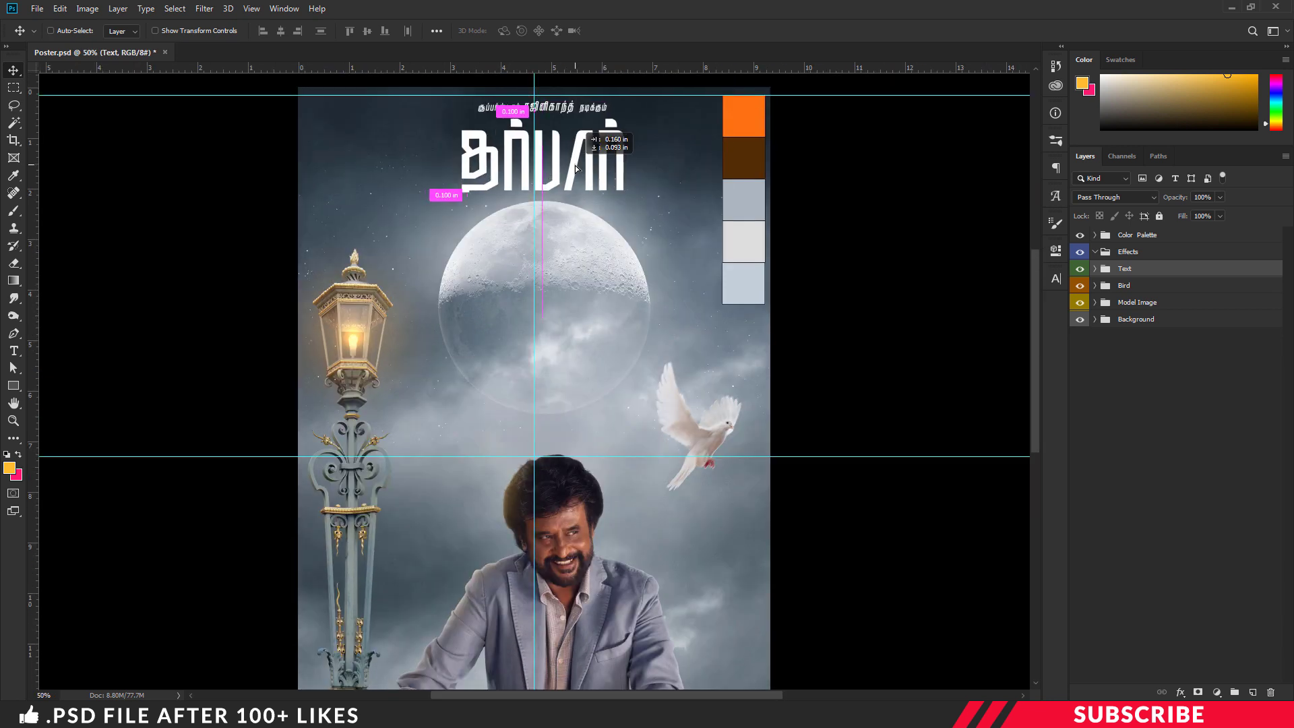
# Give the Title layer a black Drop Shadow with 9% opacity, 90° angle, 4 px distance, 24% spread and 29 px size
pyautogui.click(1096, 270)
pyautogui.click(1139, 292)
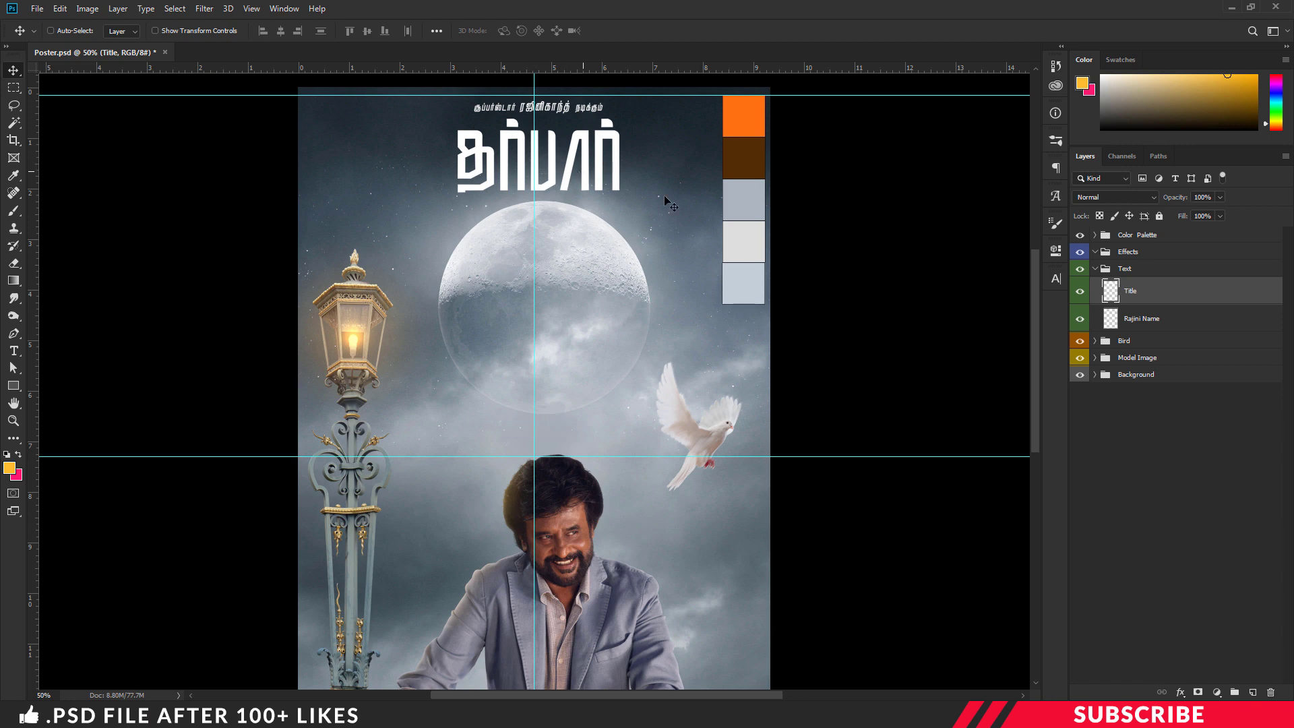
pyautogui.rightClick(1139, 297)
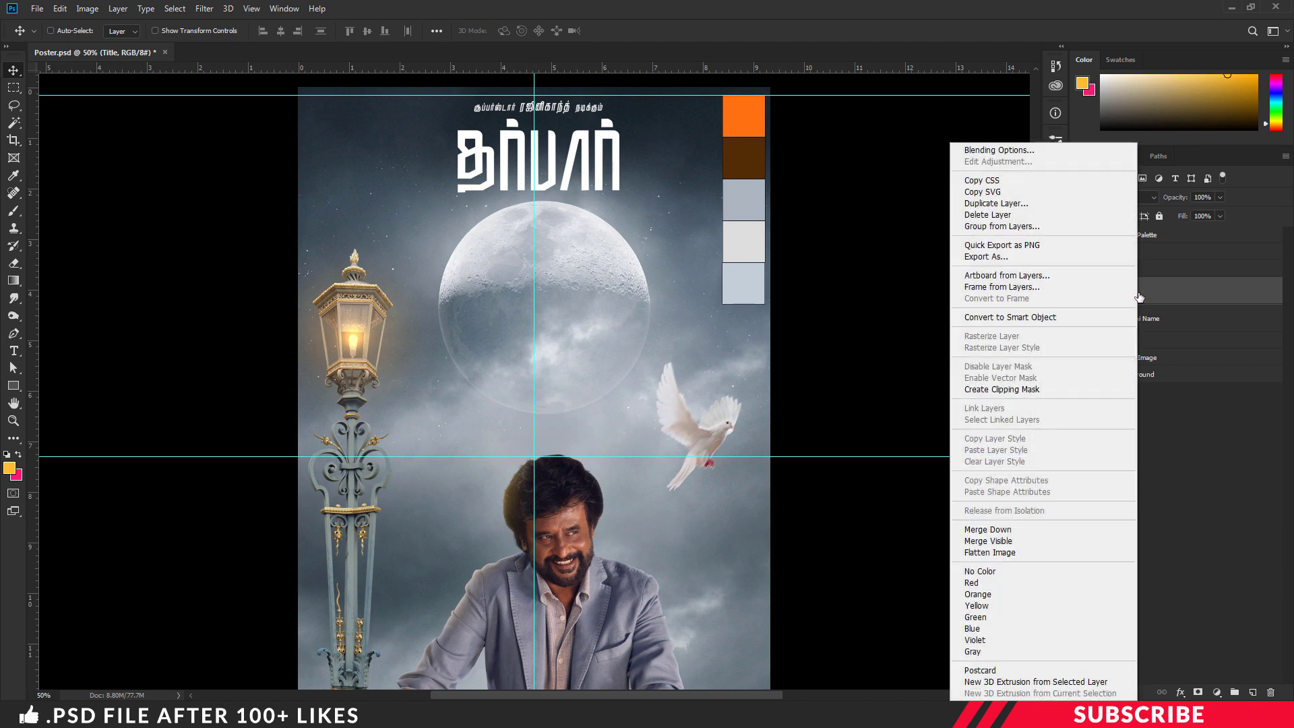
pyautogui.click(1017, 150)
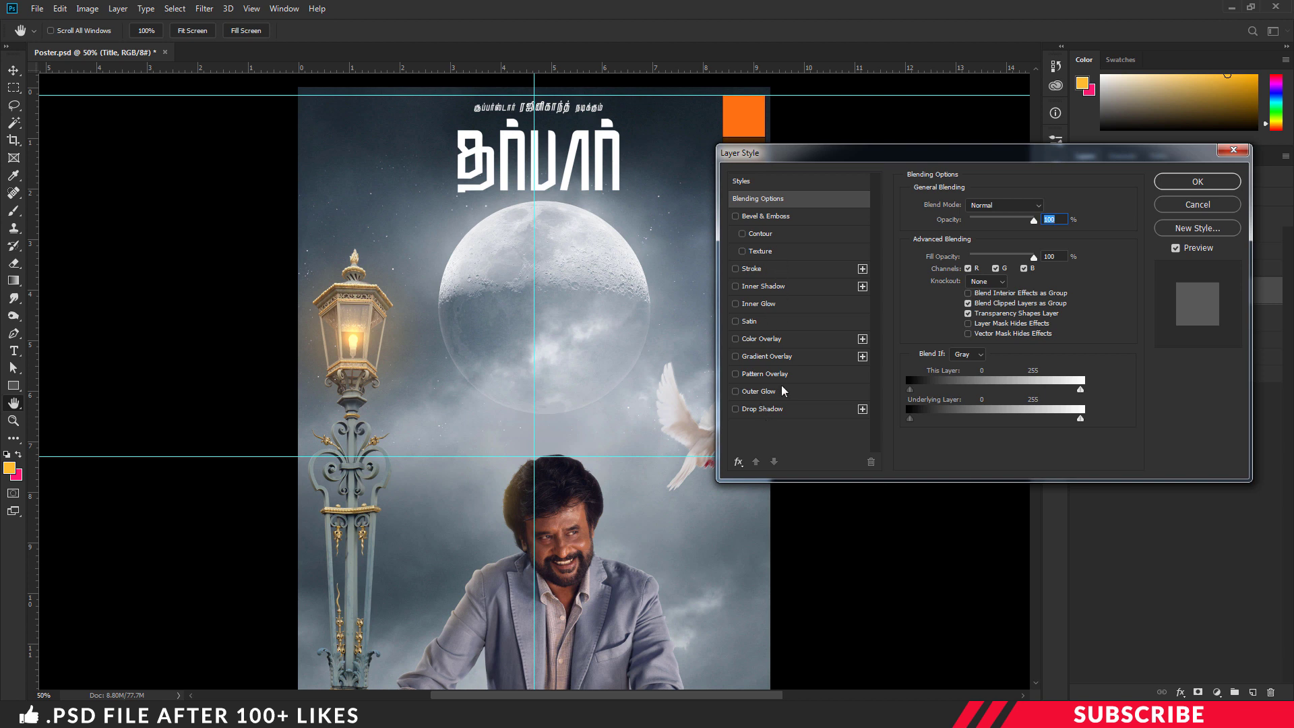
pyautogui.click(765, 409)
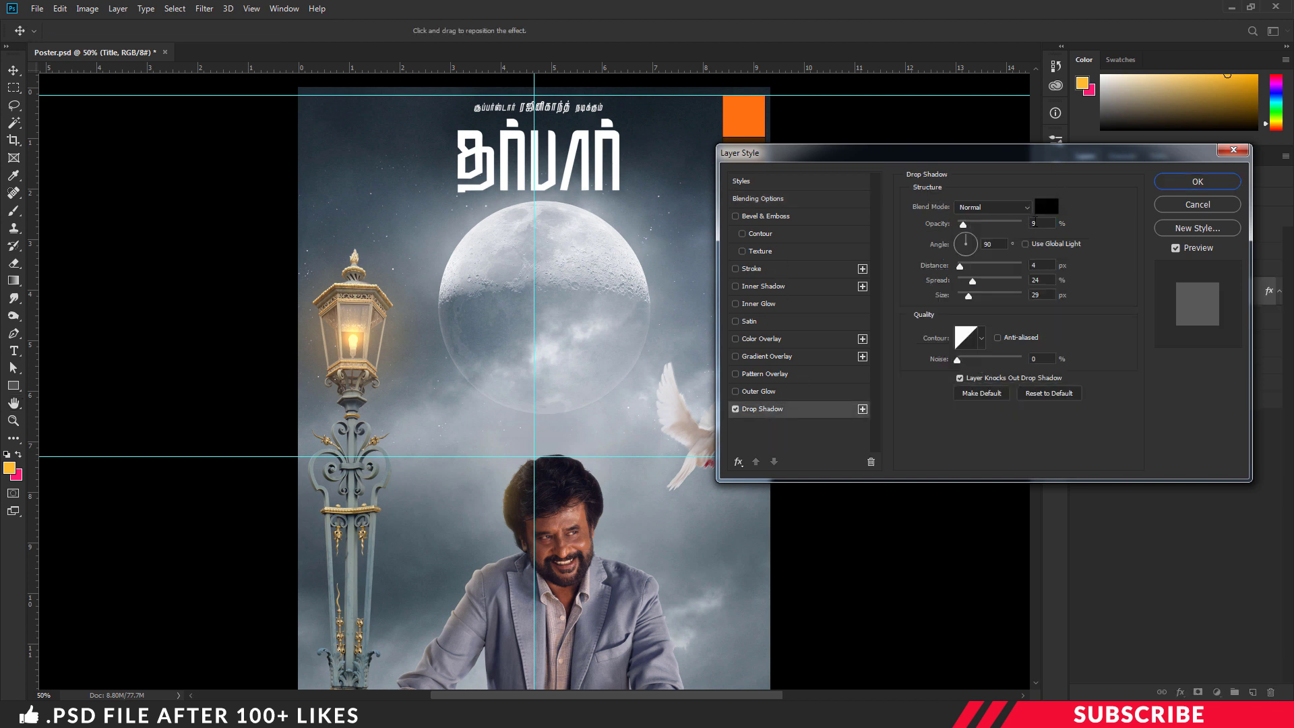
pyautogui.click(1046, 225)
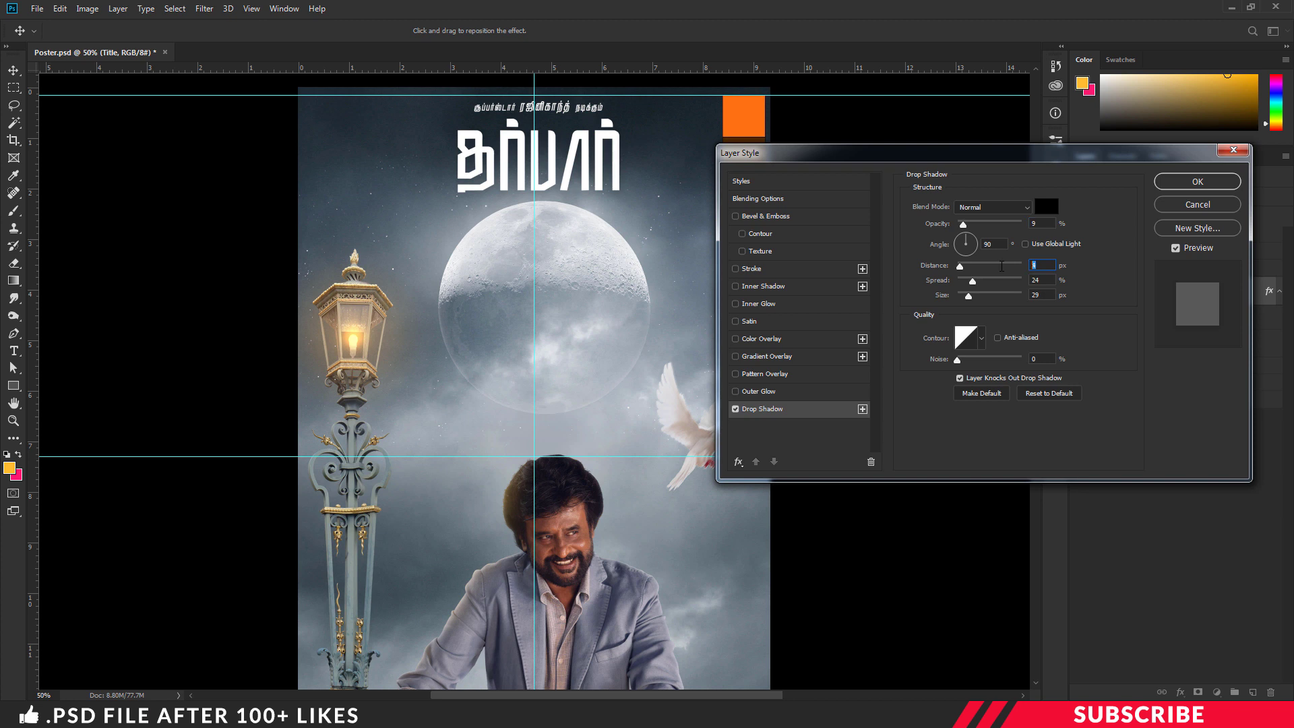
pyautogui.click(1046, 294)
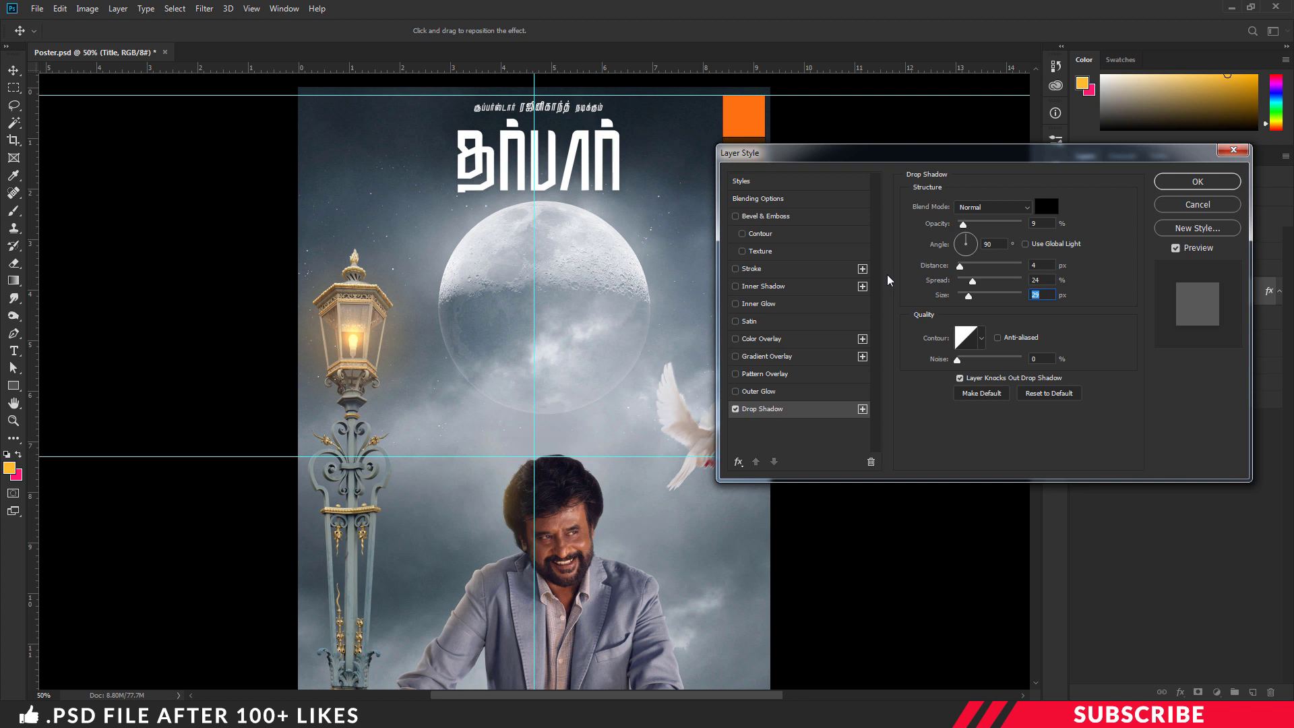
# Add a Gradient Overlay to the Title layer with Normal blend mode and 69% opacity
pyautogui.click(765, 359)
pyautogui.moveTo(832, 157); pyautogui.dragTo(932, 154)
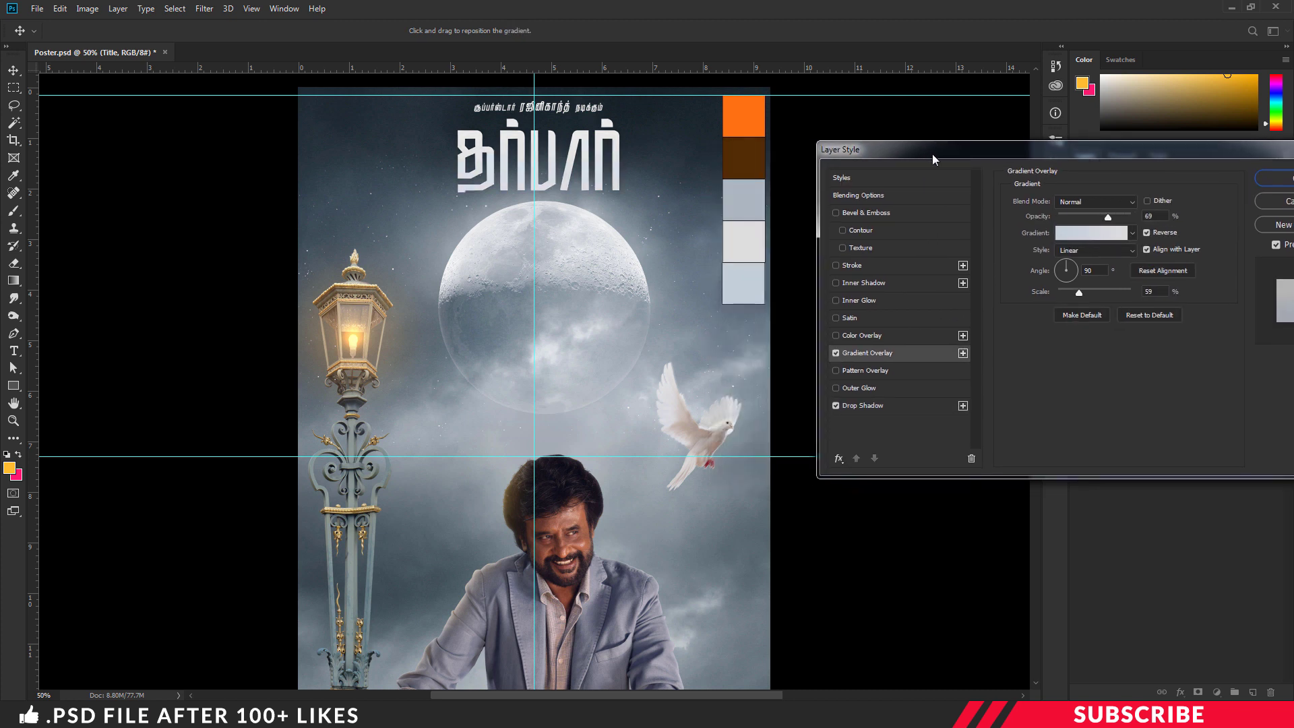
pyautogui.click(1118, 202)
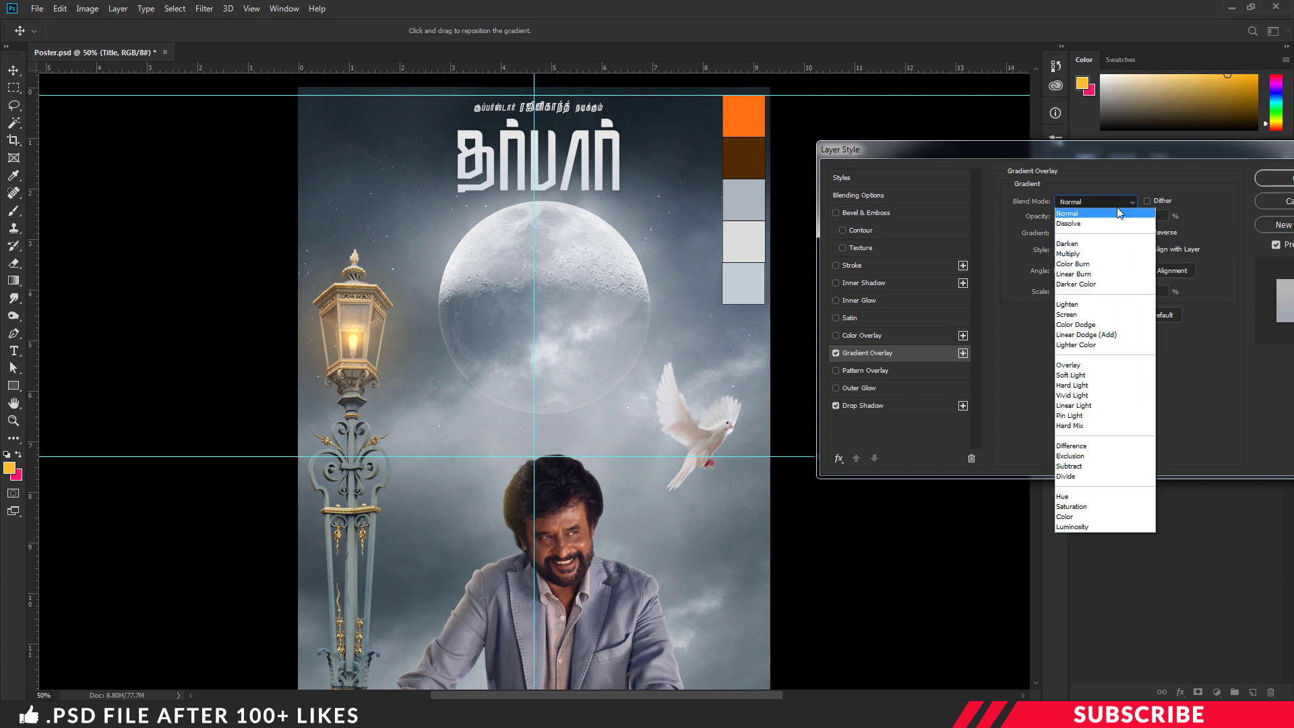
pyautogui.click(1116, 219)
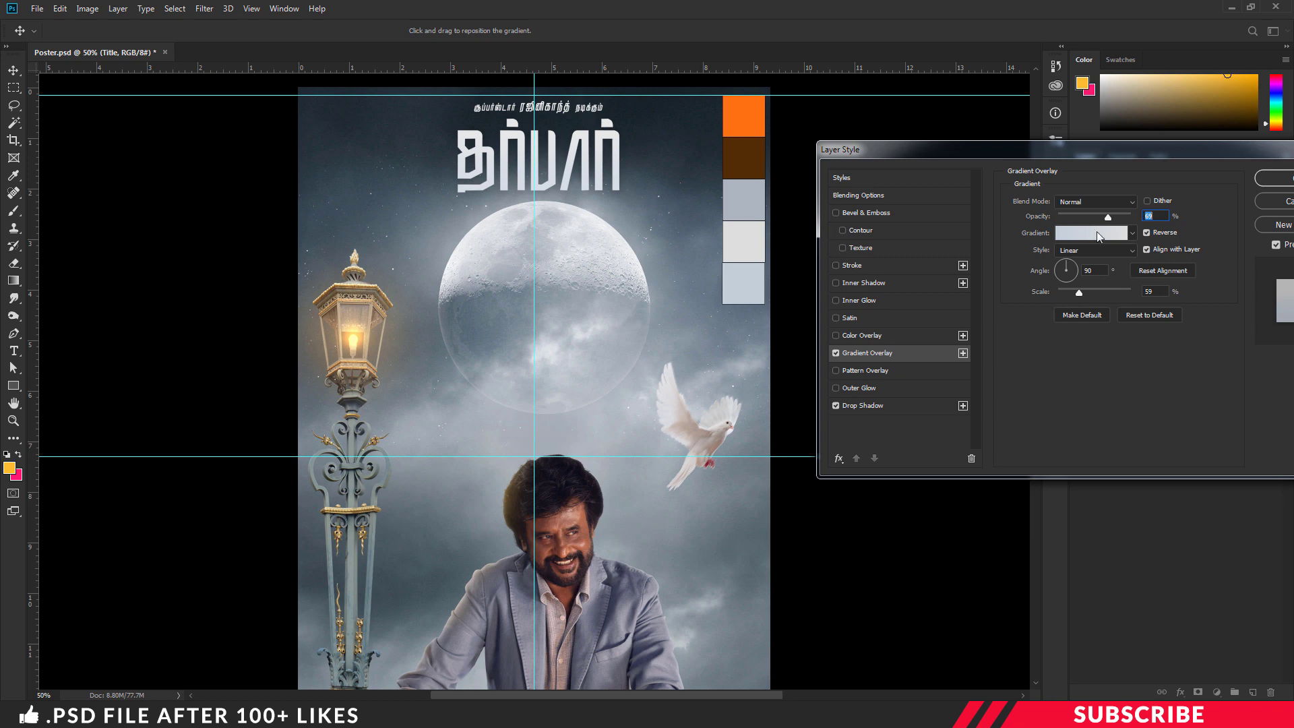
# Load the violet-to-orange preset for the overlay gradient and recolor its start stop to the light grey palette swatch, dddddd
pyautogui.click(1072, 227)
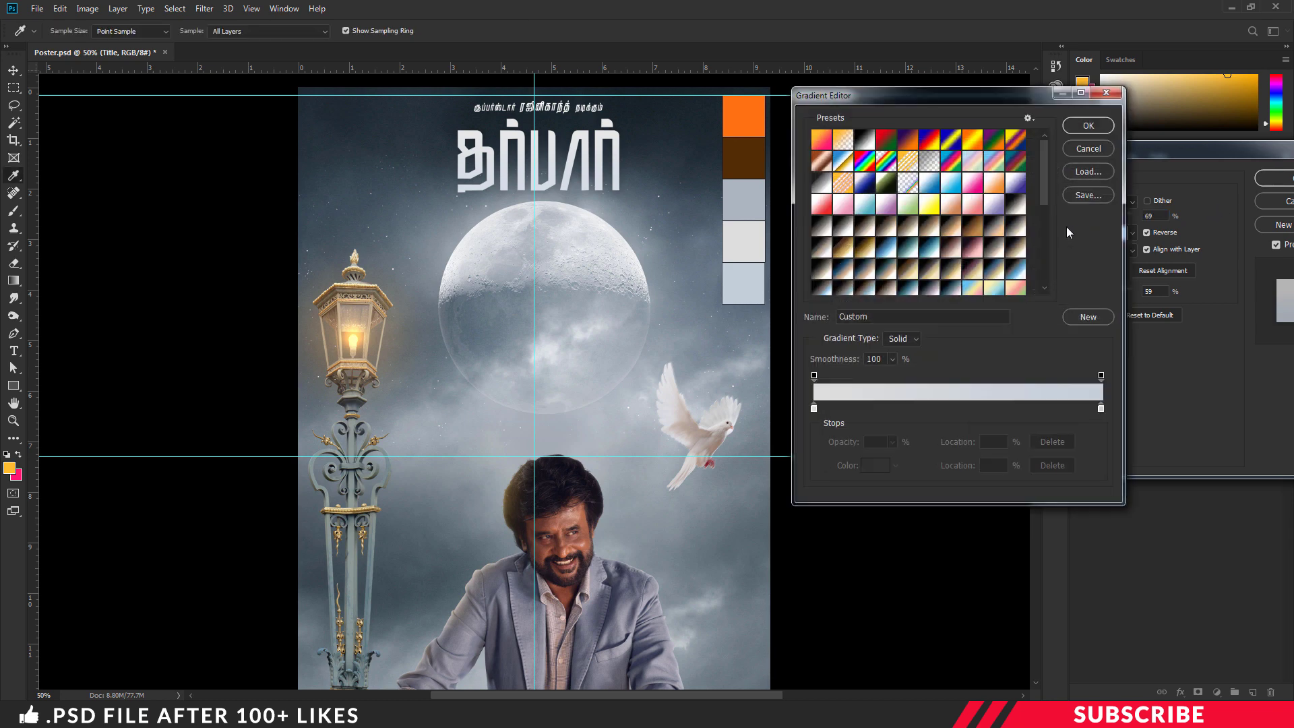
pyautogui.click(911, 142)
pyautogui.click(814, 408)
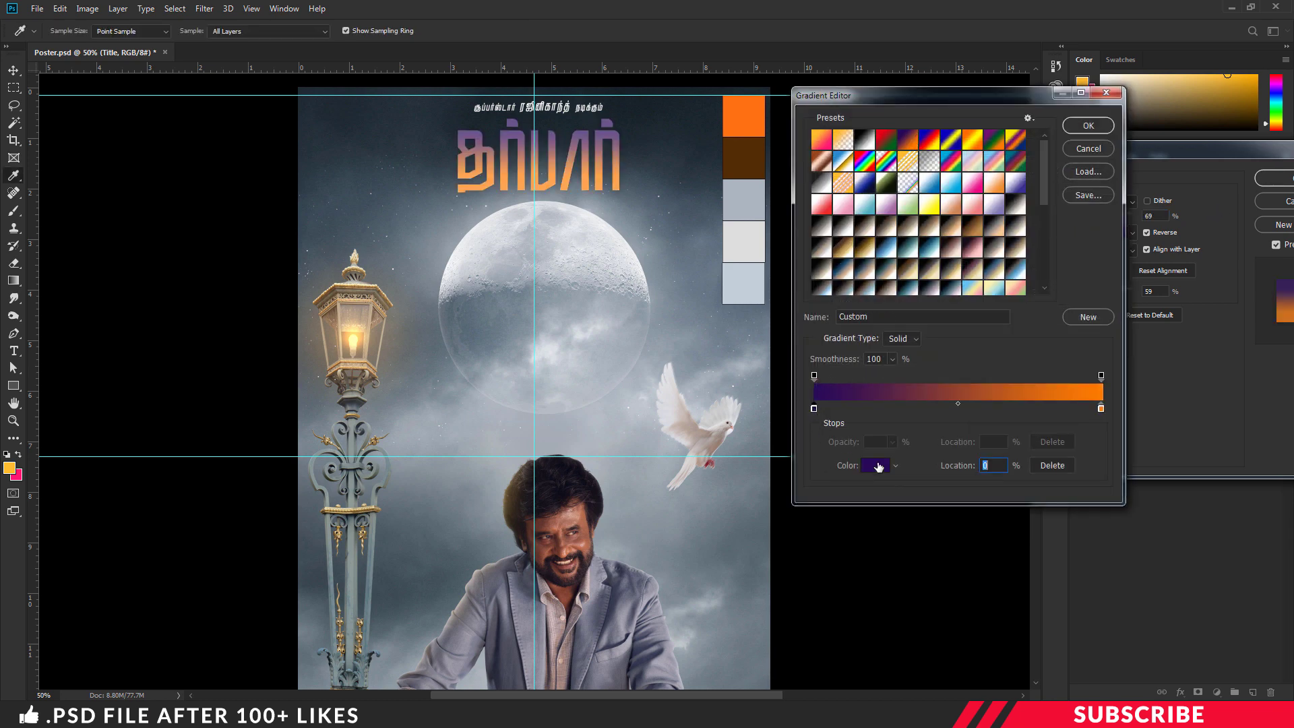
pyautogui.click(874, 465)
pyautogui.click(756, 239)
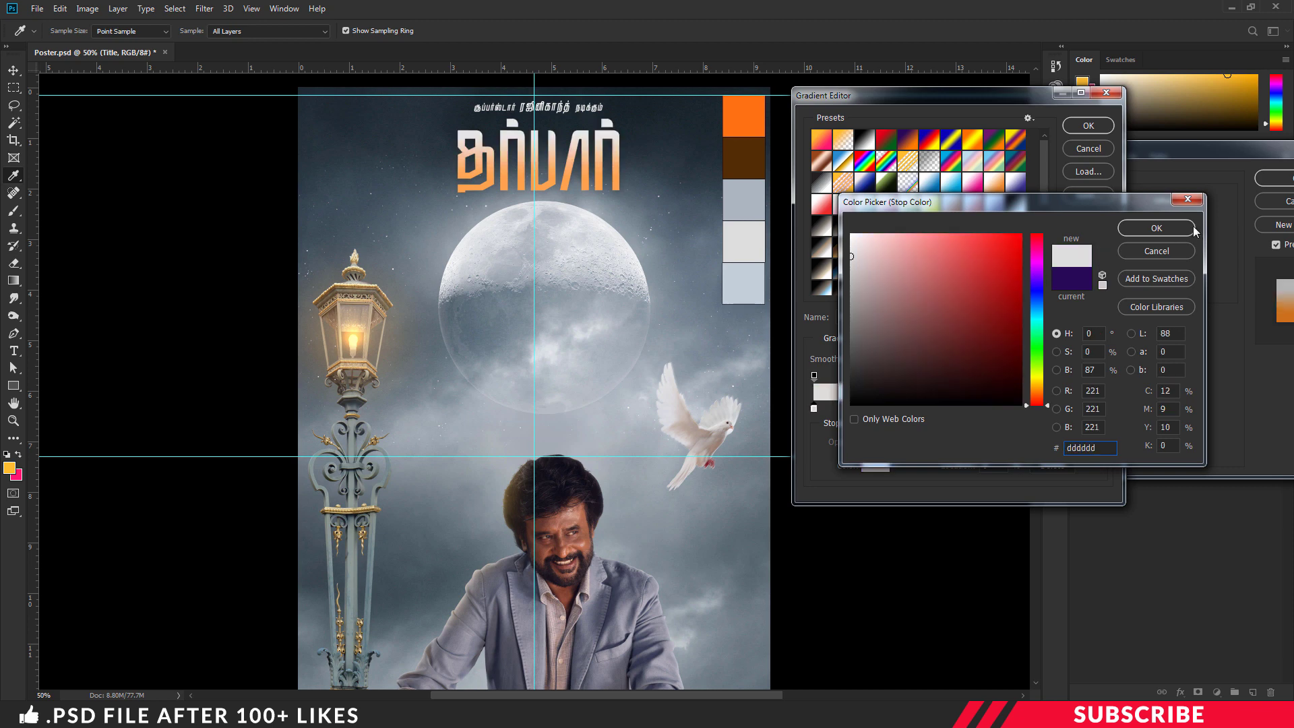
pyautogui.click(1155, 229)
# Recolor the gradient's end stop to the pale blue palette swatch, c4cfd9, and accept the gradient
pyautogui.click(1102, 408)
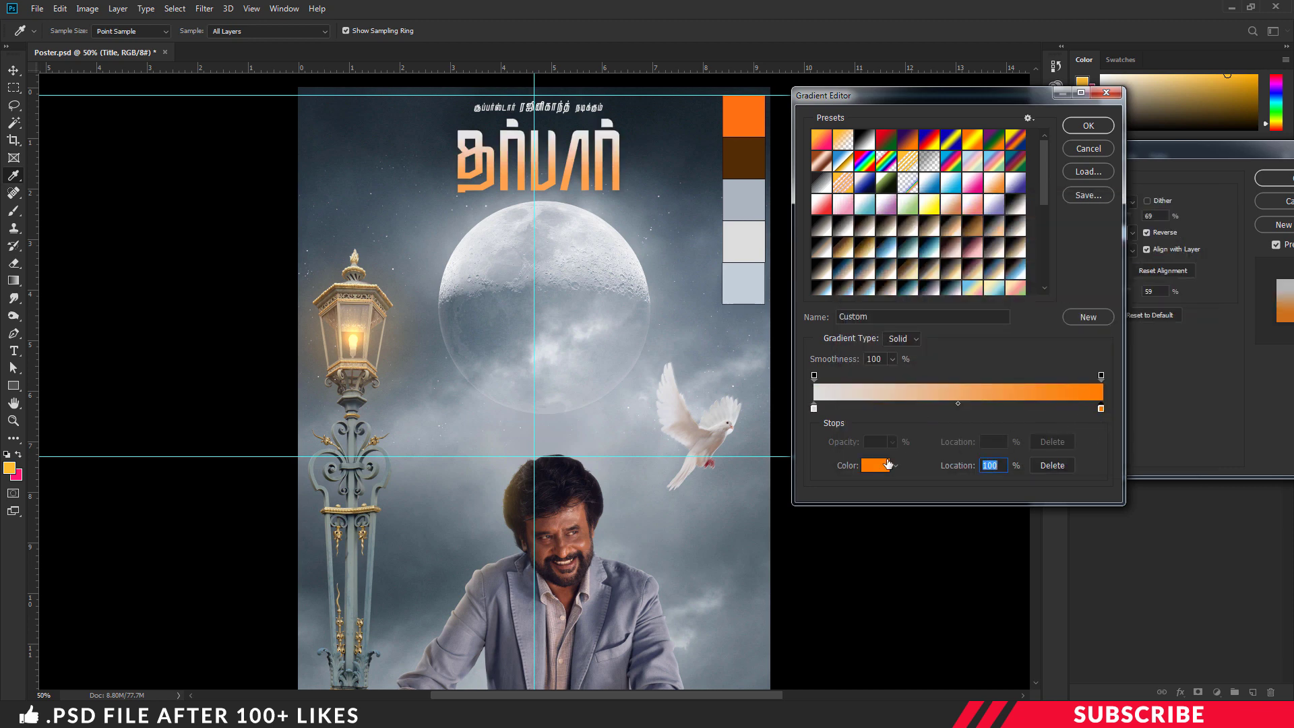
pyautogui.click(884, 465)
pyautogui.click(753, 283)
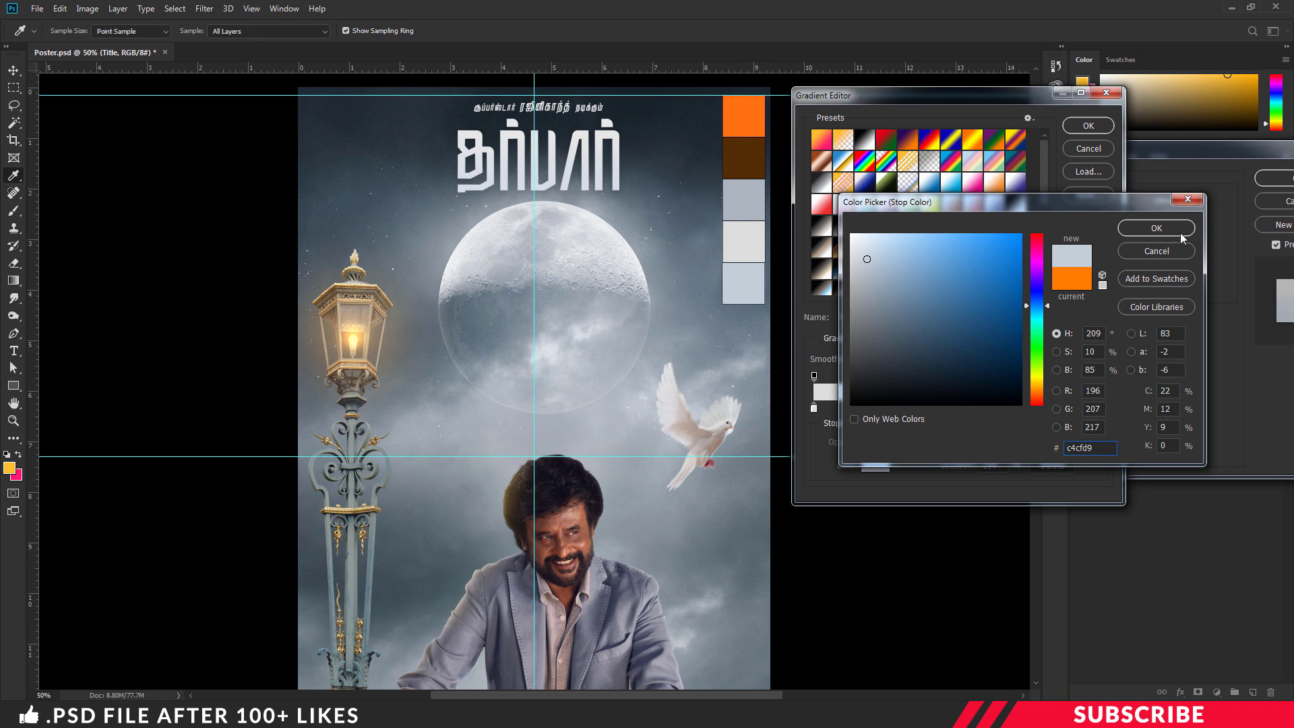
pyautogui.click(1156, 228)
pyautogui.click(1088, 126)
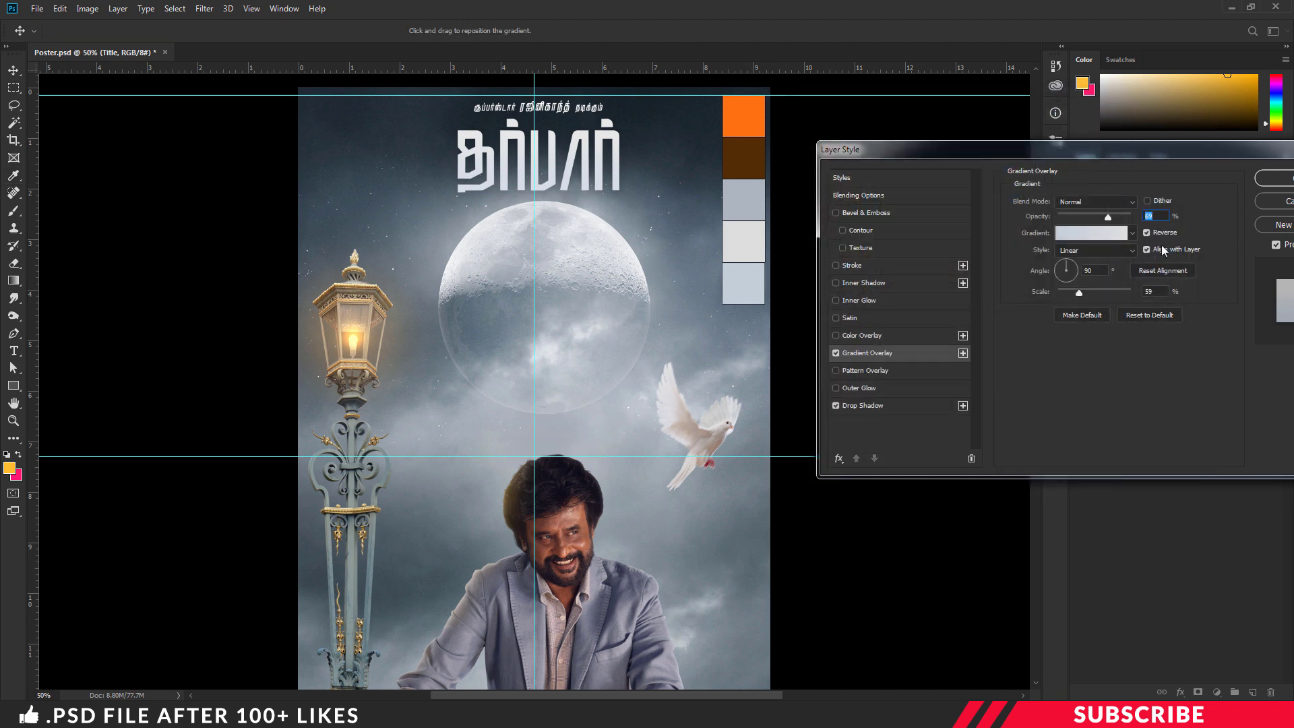
# Use a reversed linear gradient at 90° and 59% scale, and apply the layer style to the title
pyautogui.click(1147, 233)
pyautogui.click(1145, 291)
pyautogui.click(1272, 181)
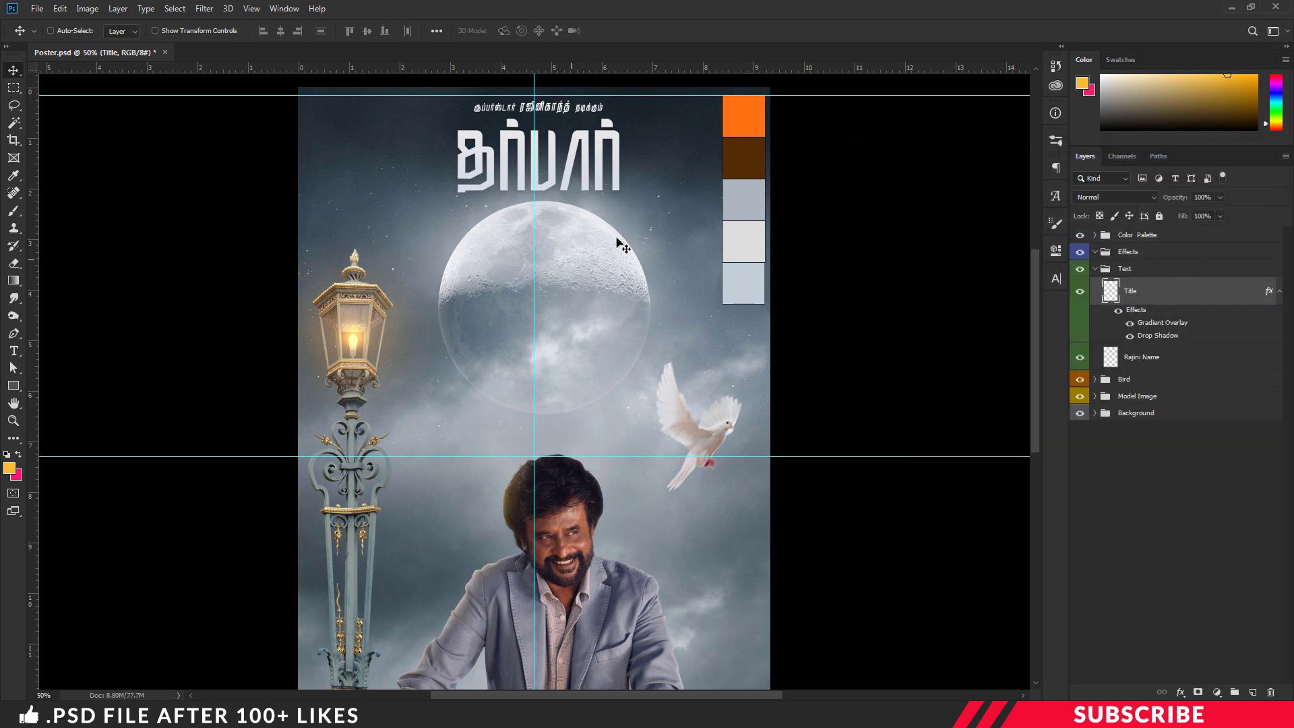
# Add a layer mask to the Title layer and ready the Brush tool with black as the foreground color
pyautogui.click(1199, 692)
pyautogui.press('b')
pyautogui.click(10, 473)
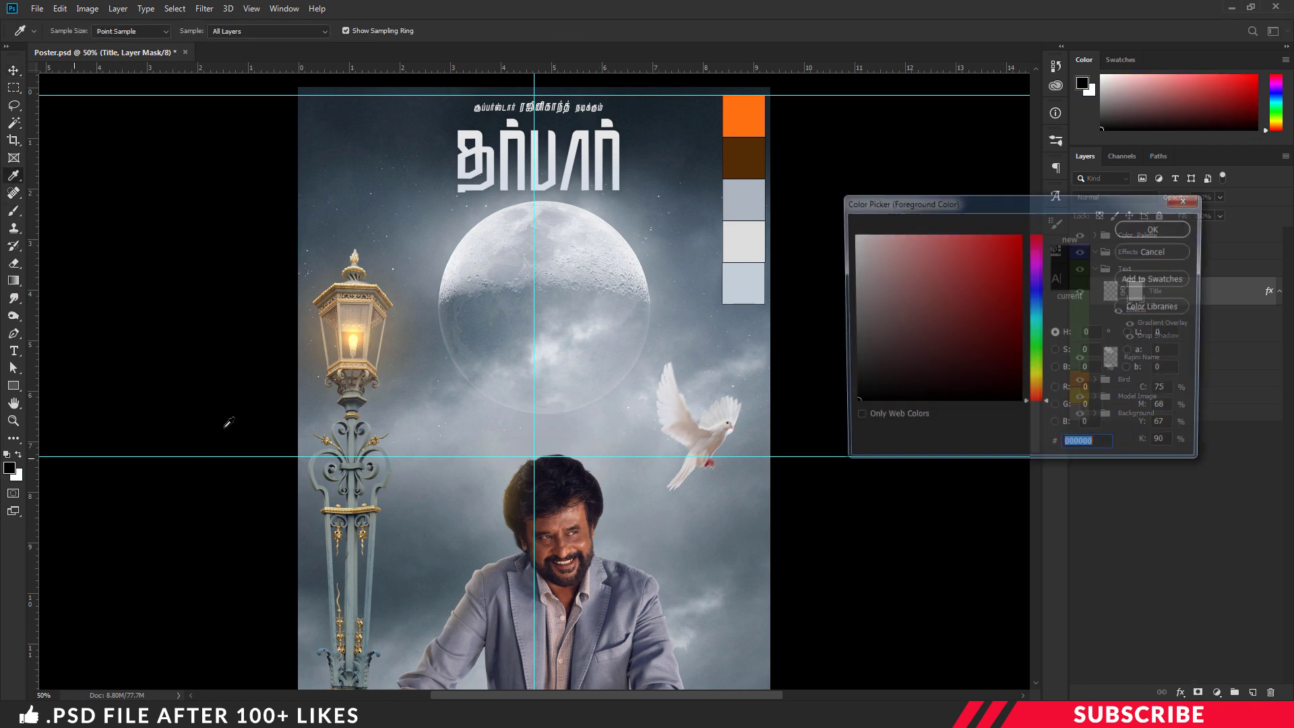
pyautogui.click(1152, 228)
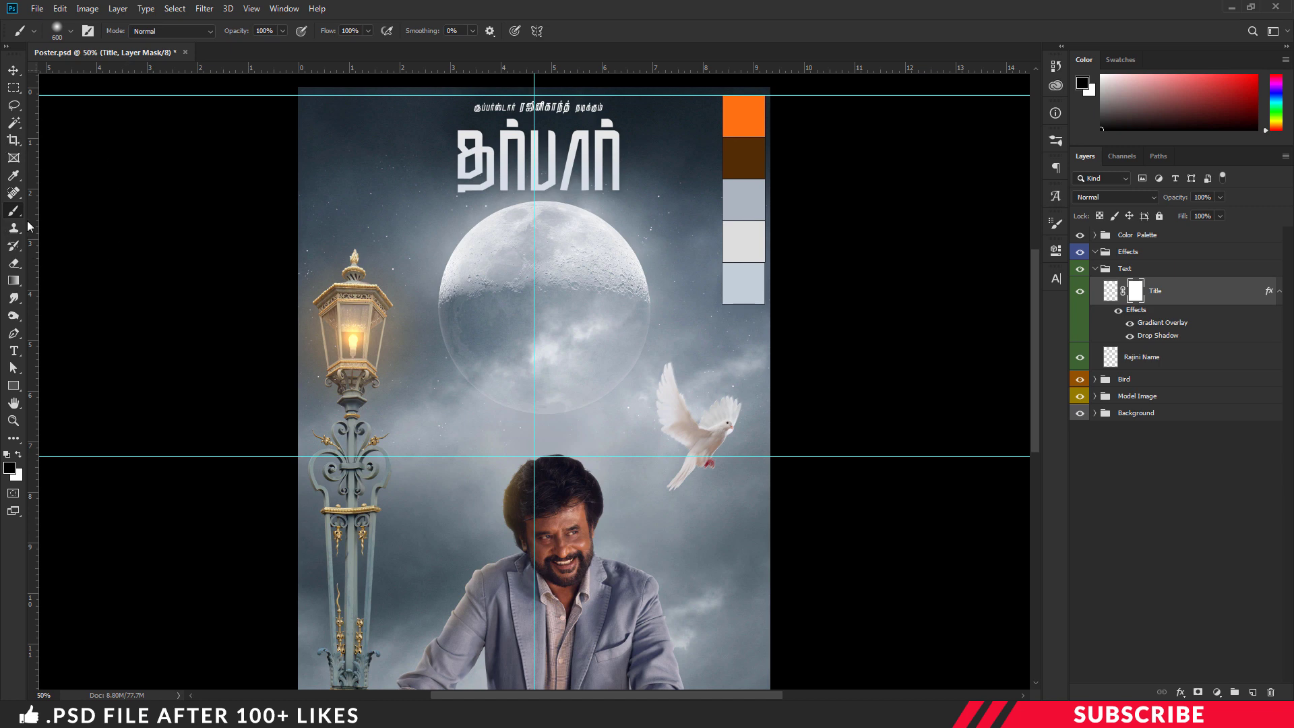
# Paint black on the Title layer's mask with a soft round brush, starting at 400 px, to fade the letters' lower edge
pyautogui.press('[')
pyautogui.press('[')
pyautogui.hotkey('ctrl', '+')
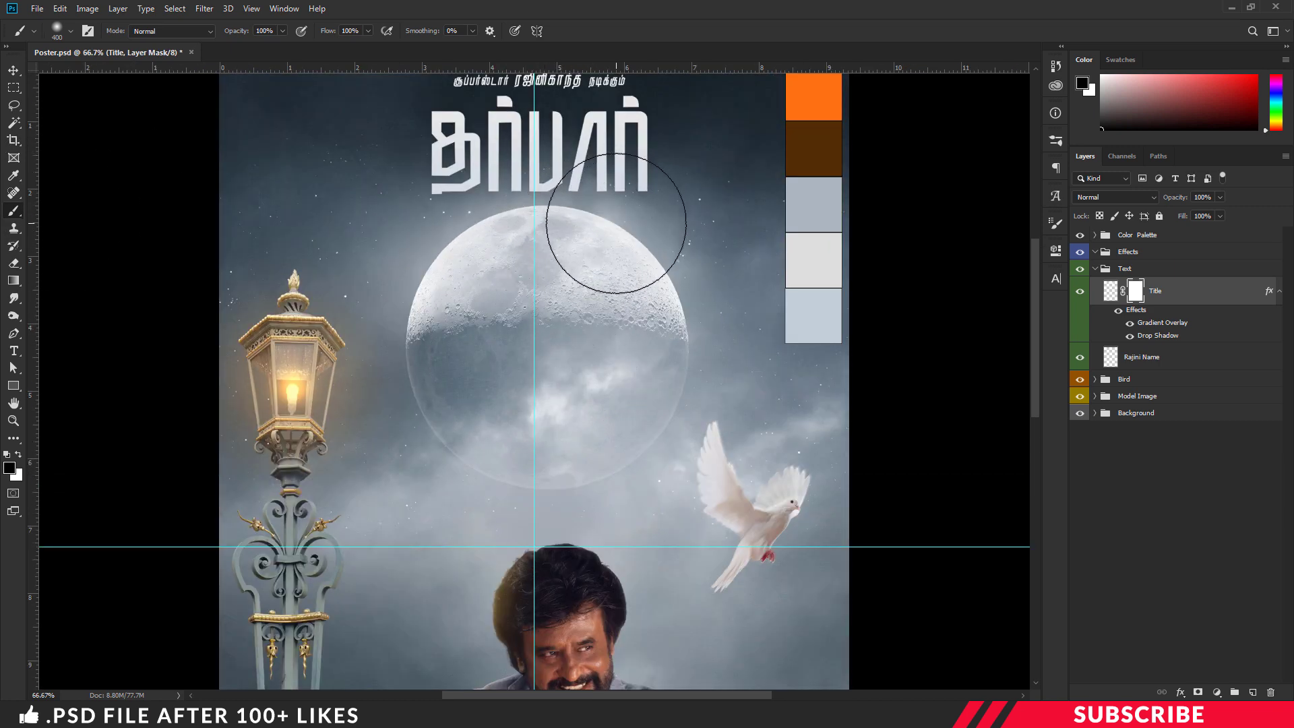
pyautogui.click(610, 222)
pyautogui.moveTo(532, 213); pyautogui.dragTo(422, 238)
pyautogui.press(']')
pyautogui.press(']')
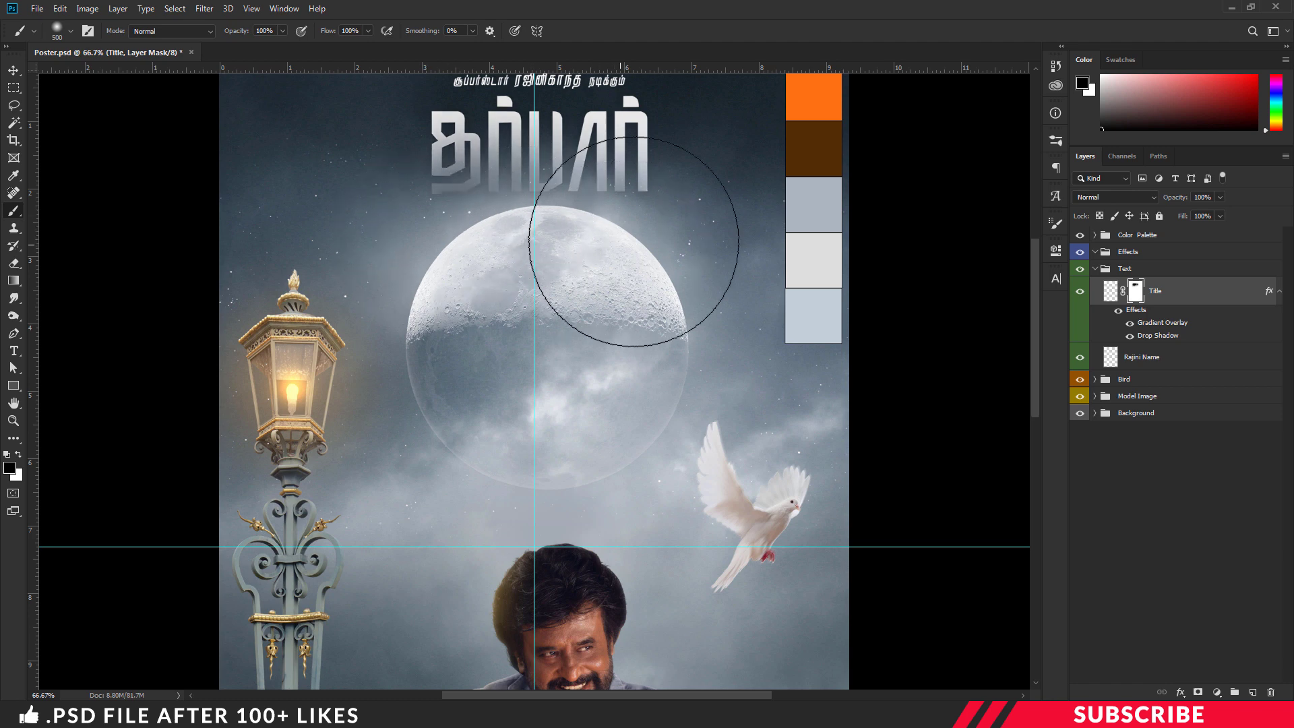
pyautogui.hotkey('ctrl', '-')
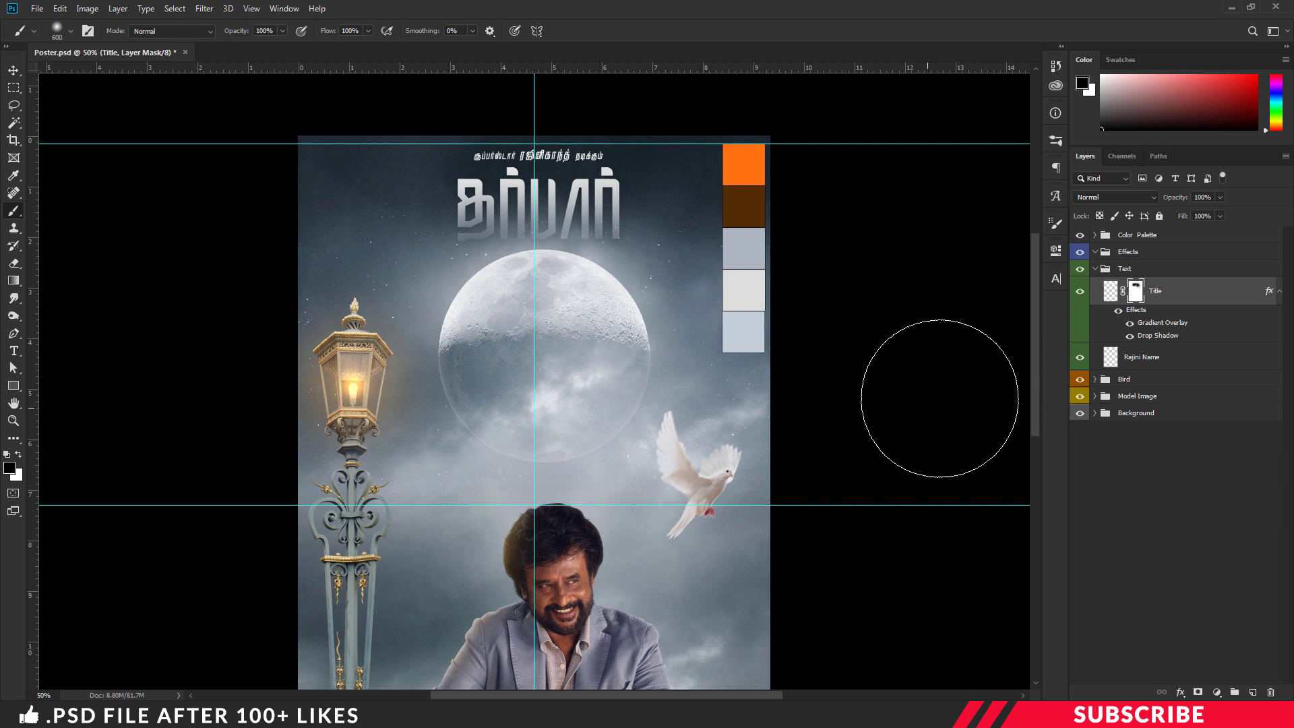
# Hide the Color Palette group, collapse the Text group and select the Effects group with the Move tool active
pyautogui.click(1080, 234)
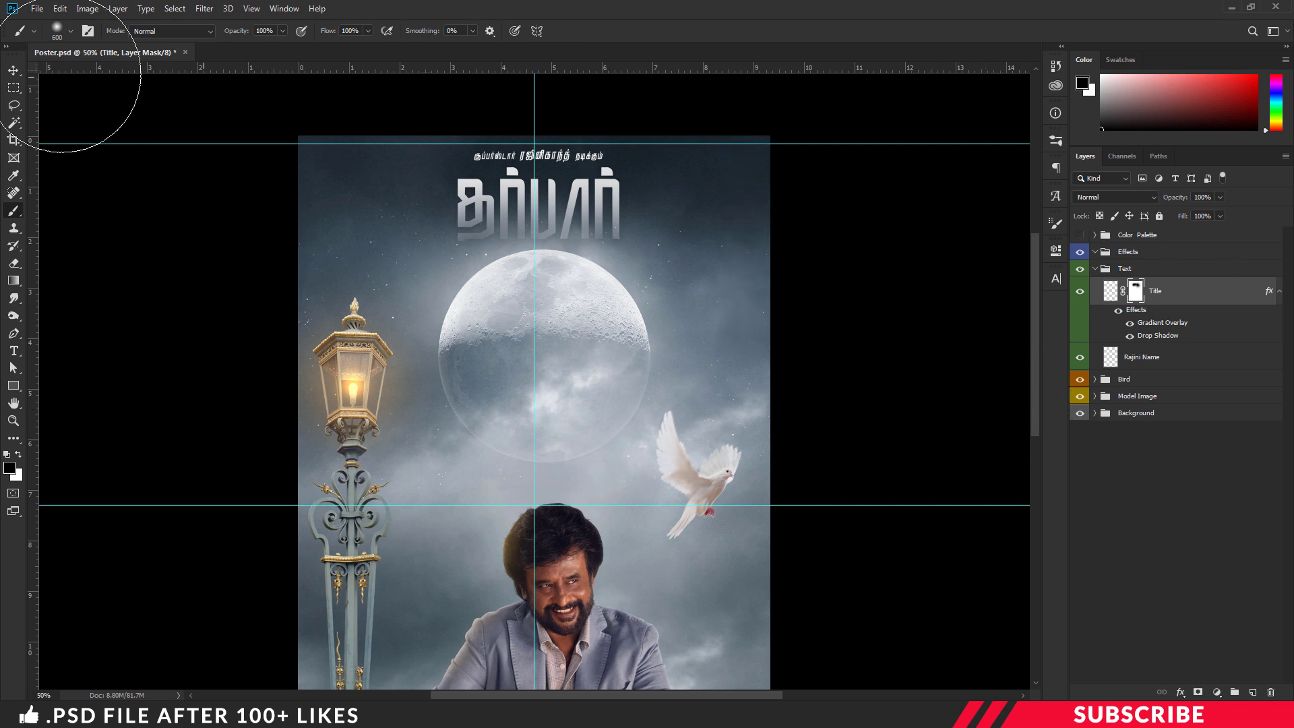
pyautogui.click(14, 70)
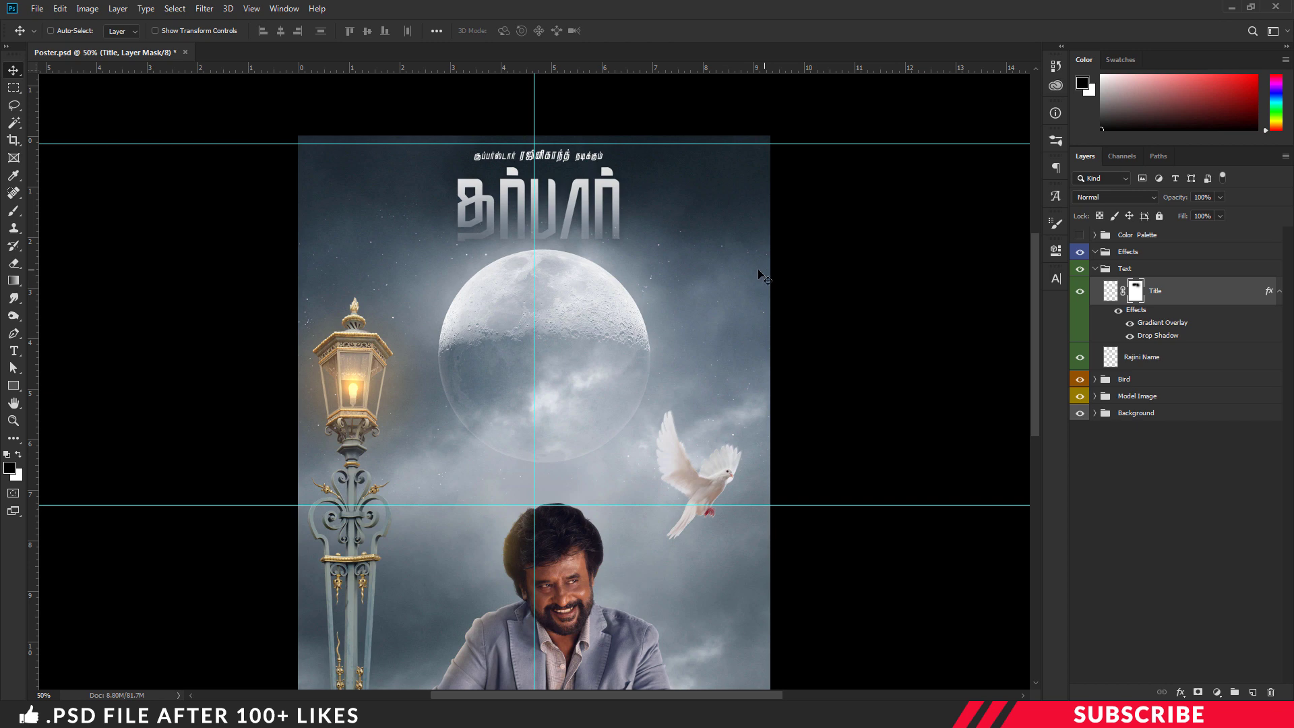
pyautogui.click(1094, 268)
pyautogui.click(1138, 251)
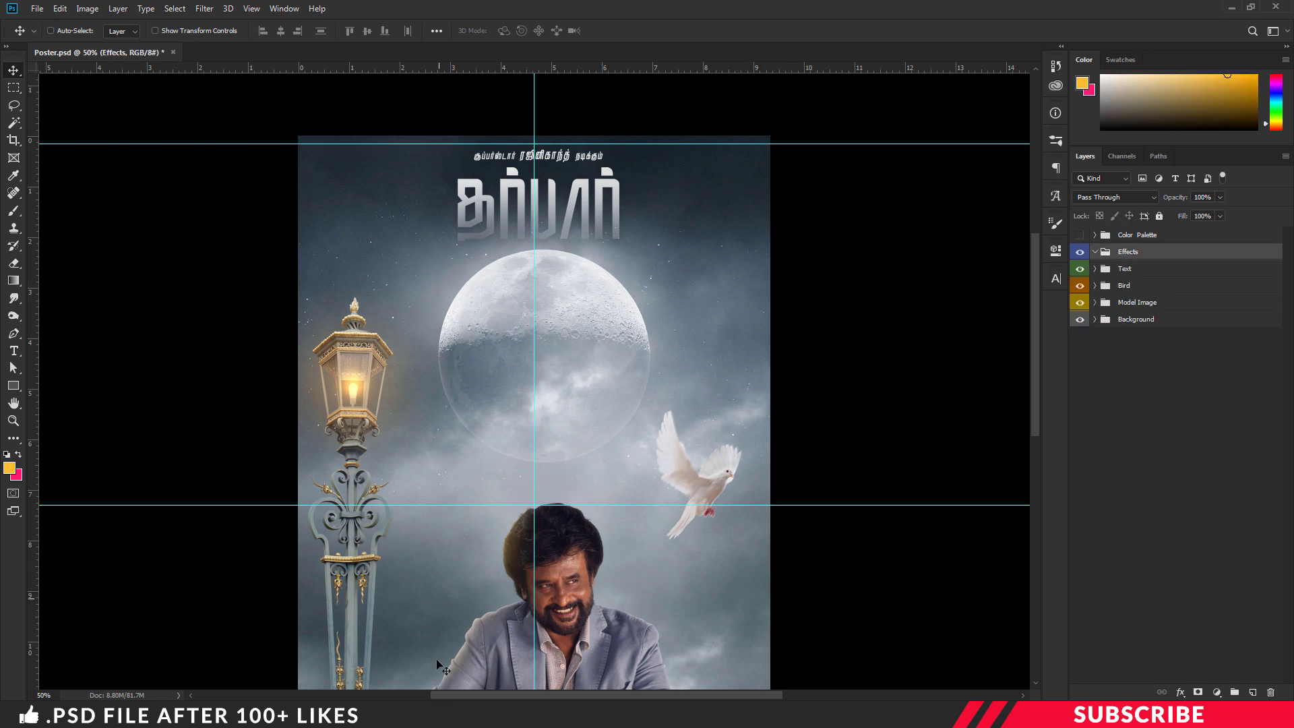
# Open the lightning picture Image-6 from the PTE46 folder in Photoshop and bring it into the poster's Effects group, closing the source image
pyautogui.hotkey('alt', 'Tab')
pyautogui.rightClick(683, 169)
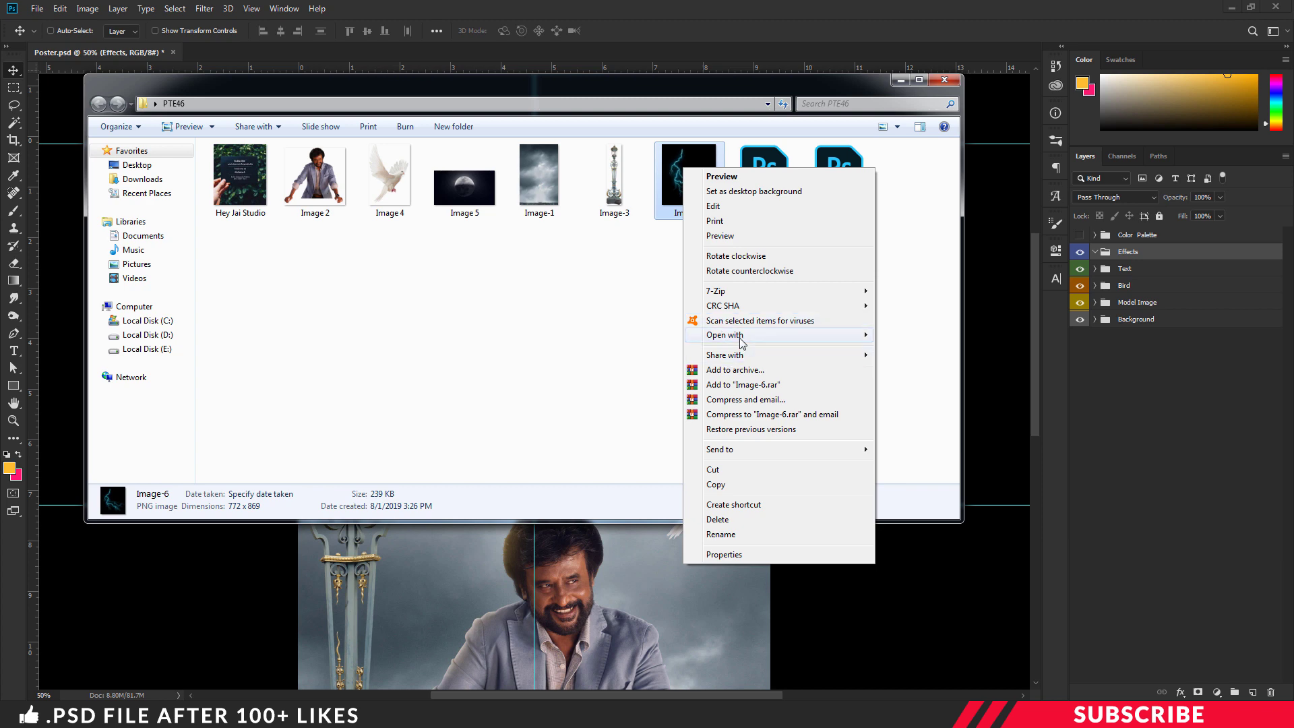
pyautogui.moveTo(745, 335)
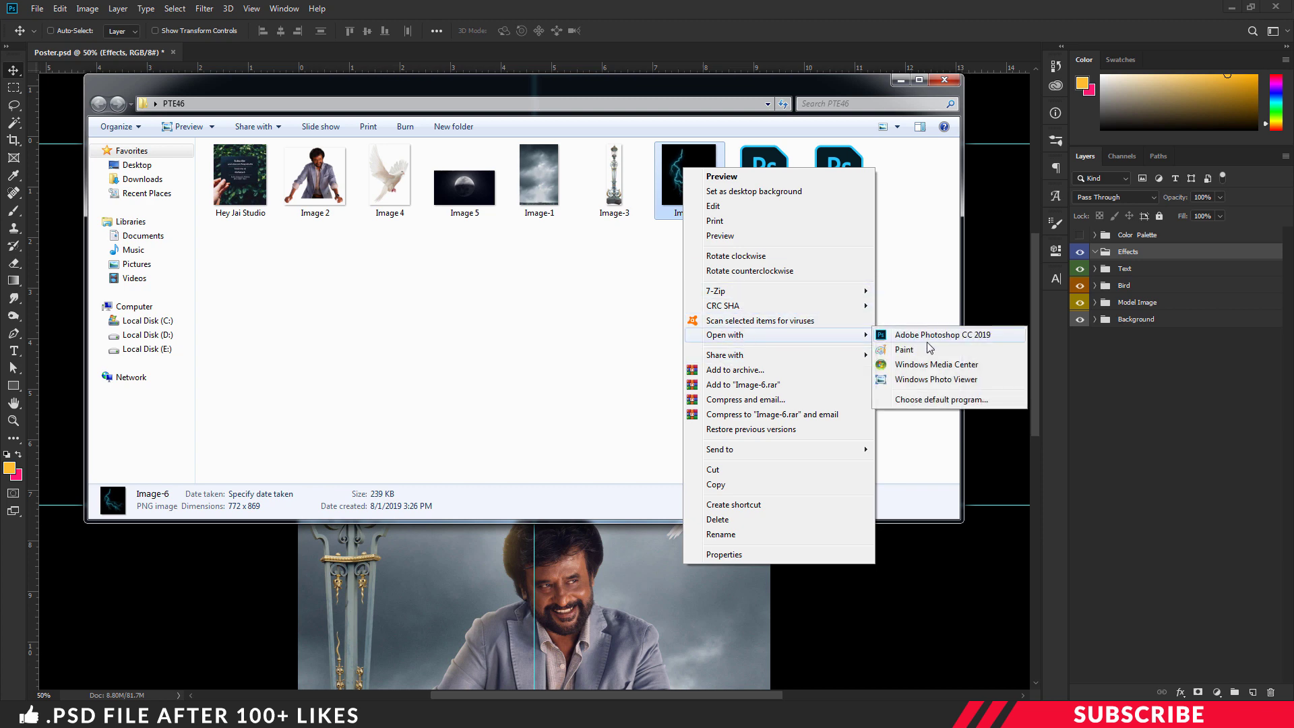
pyautogui.click(925, 336)
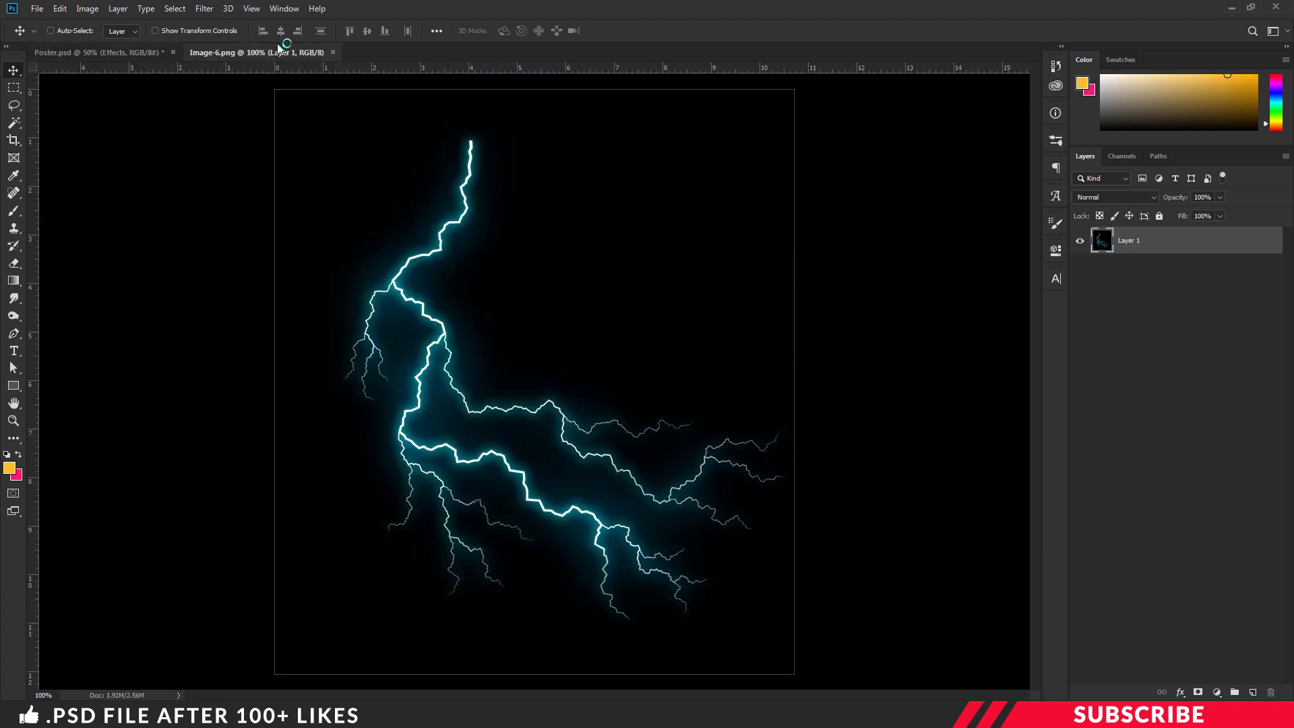
pyautogui.moveTo(283, 51); pyautogui.dragTo(268, 115)
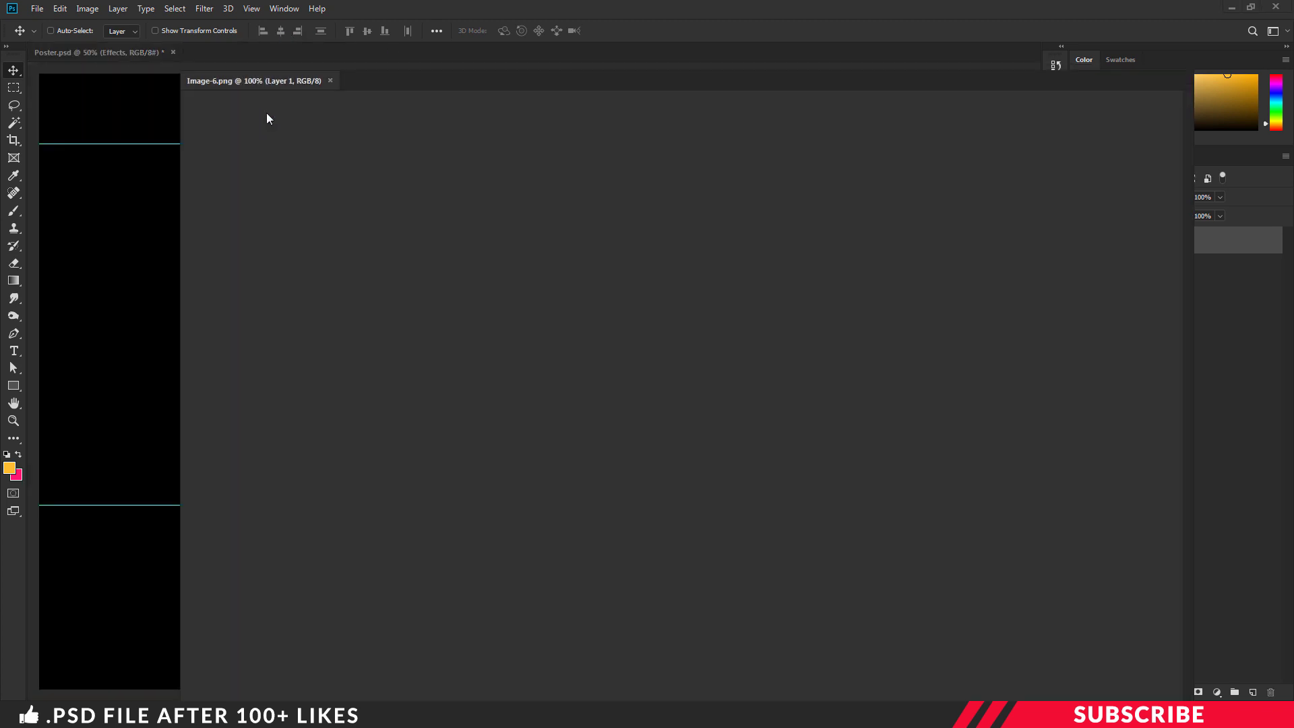
pyautogui.moveTo(428, 221); pyautogui.dragTo(768, 297)
pyautogui.click(706, 81)
# Rotate the lightning layer 90° clockwise, scale it to about 74%, and place it against the poster's upper-right edge
pyautogui.hotkey('ctrl', 't')
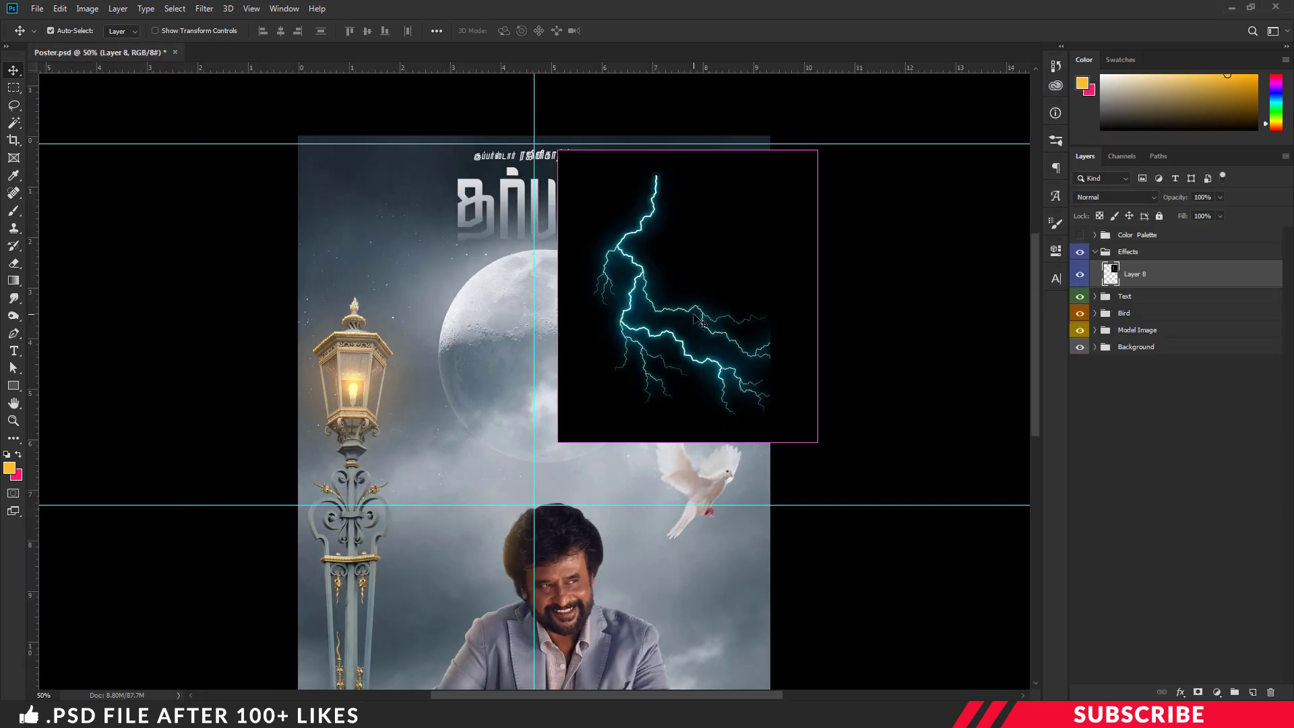
pyautogui.rightClick(700, 248)
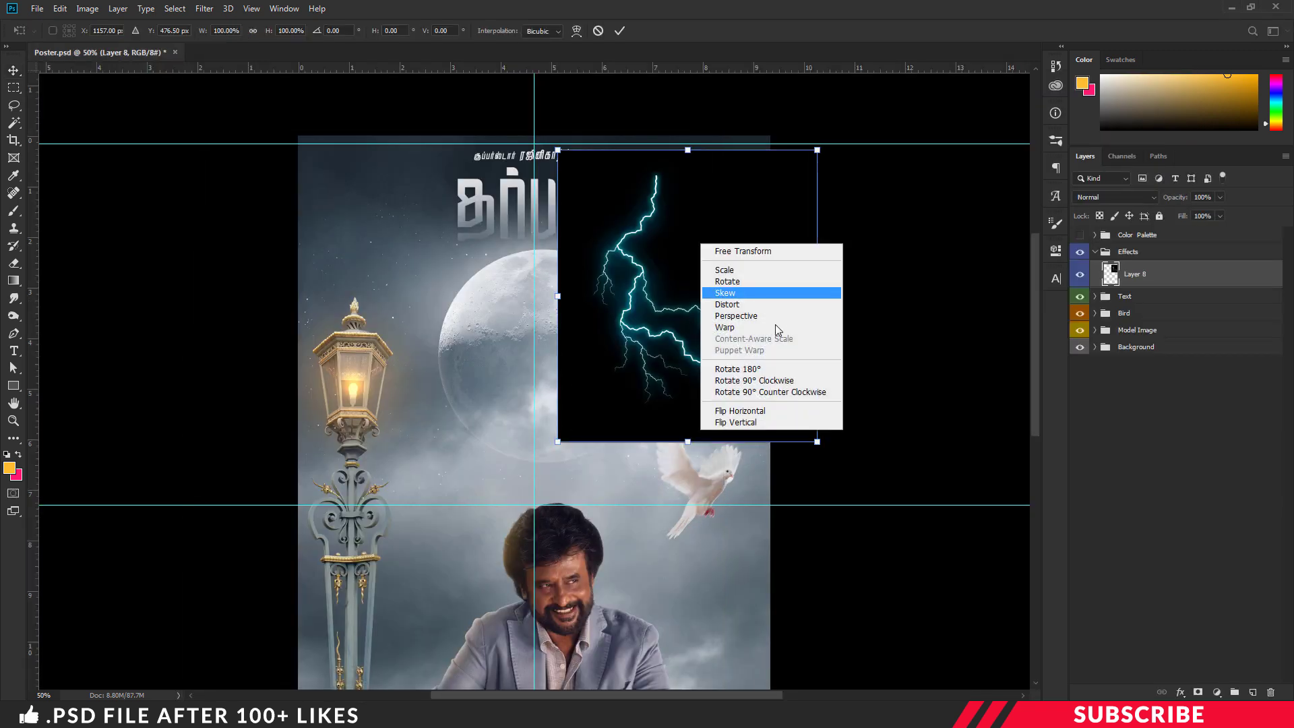
pyautogui.click(755, 375)
pyautogui.moveTo(639, 292); pyautogui.dragTo(771, 251)
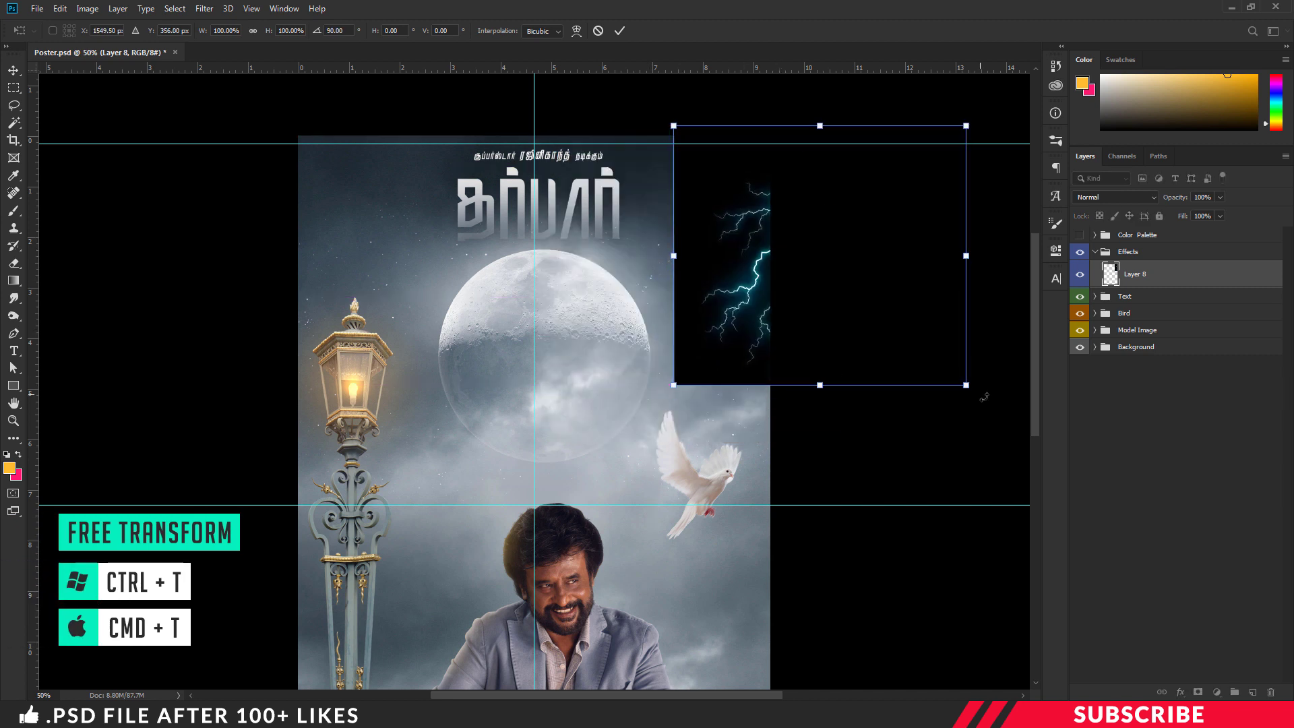
pyautogui.moveTo(968, 385); pyautogui.dragTo(890, 312)
pyautogui.moveTo(855, 246)
pyautogui.mouseDown()
pyautogui.moveTo(856, 261)
pyautogui.moveTo(853, 246)
pyautogui.mouseUp()
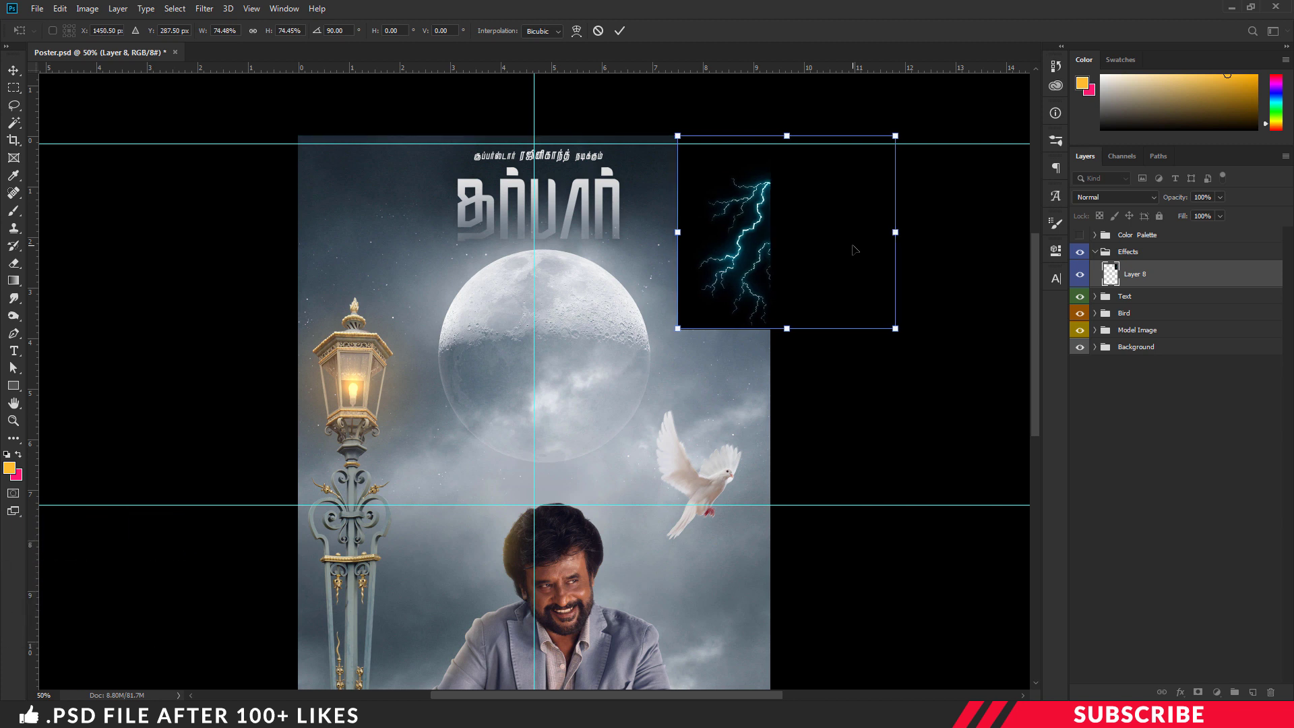
pyautogui.press('Return')
# Set the lightning layer's blend mode to Screen and its opacity to 60%
pyautogui.click(1126, 196)
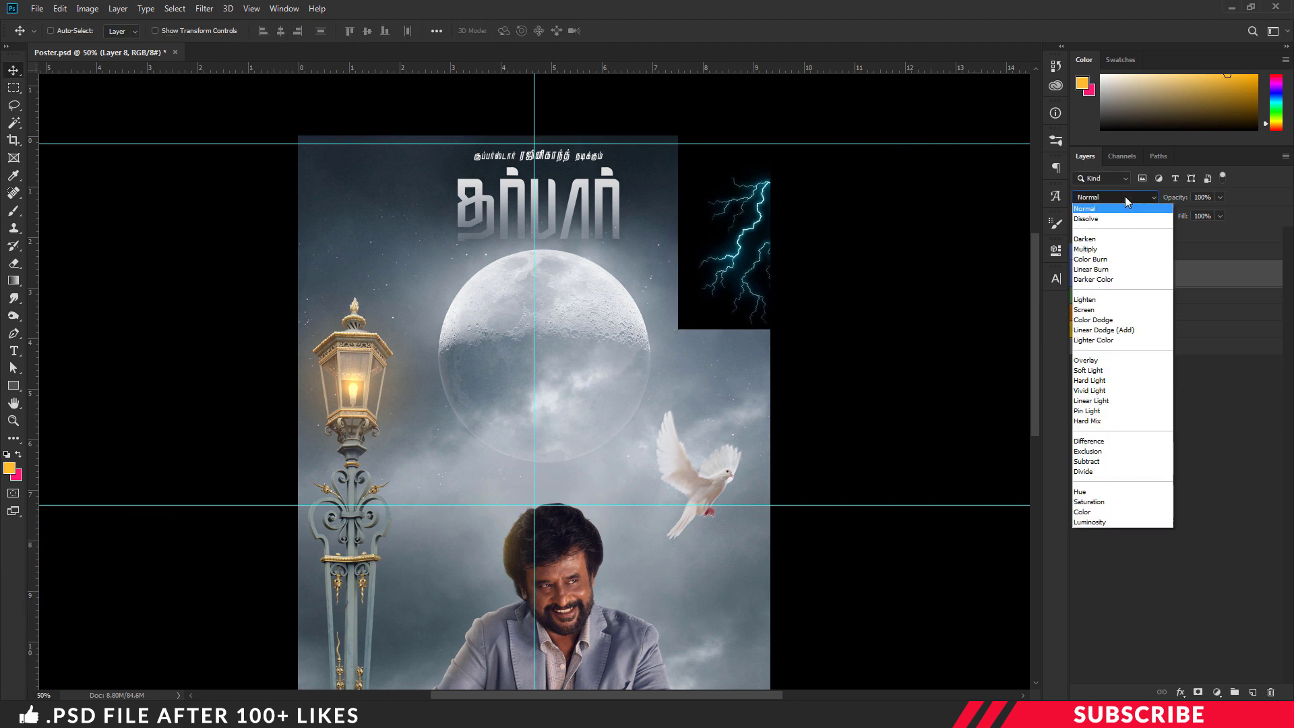
pyautogui.click(1098, 312)
pyautogui.click(1199, 197)
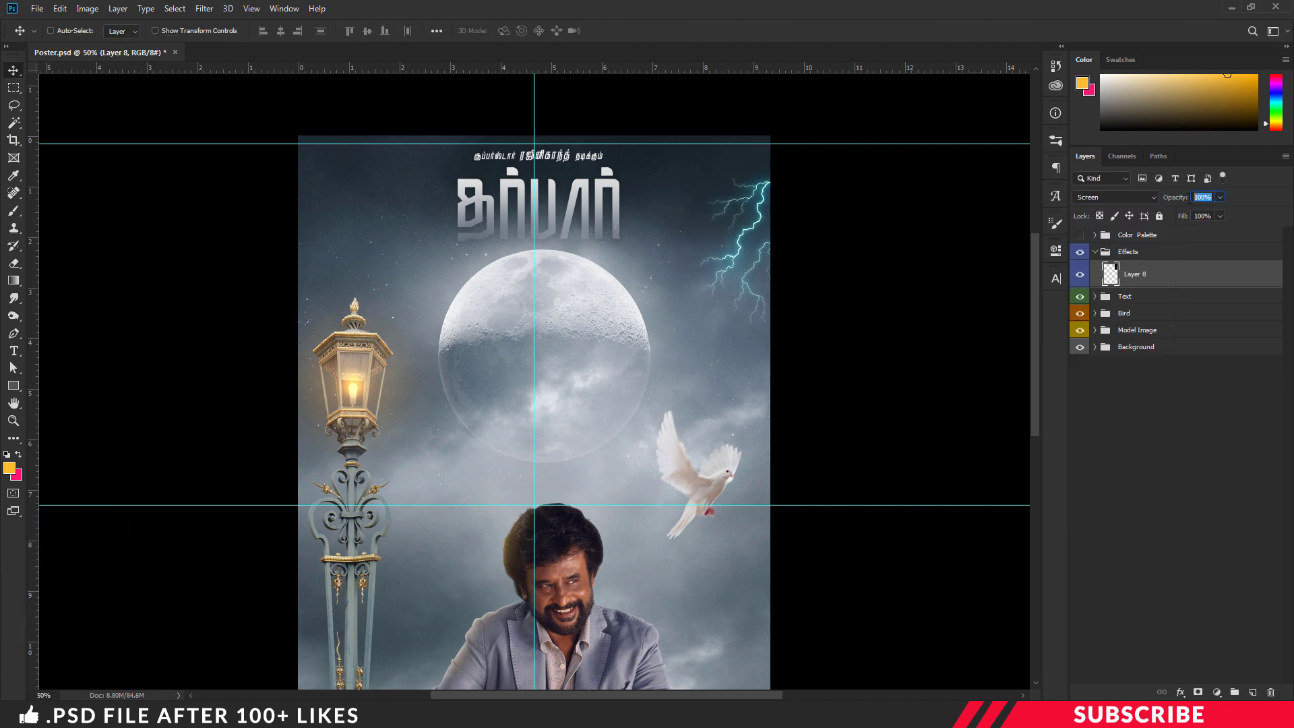
pyautogui.write('60')
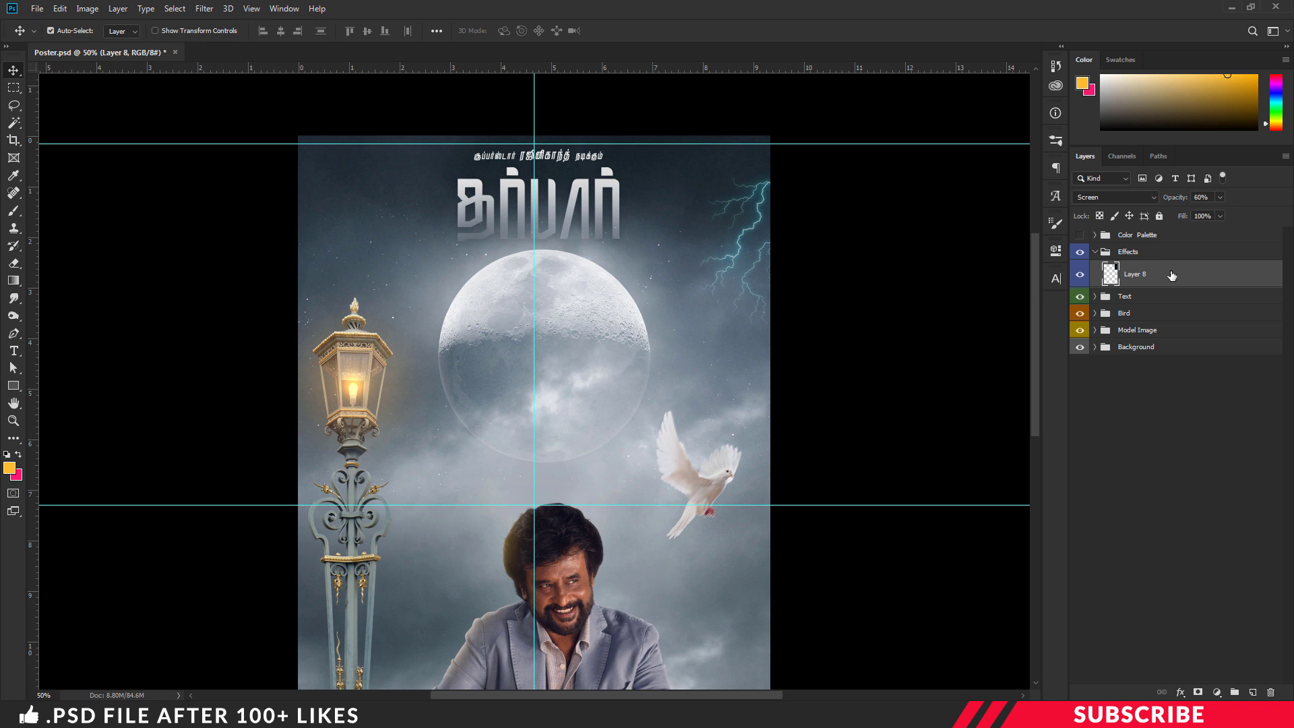
# Duplicate the lightning layer, flip the copy horizontally and vertically, and place it in the poster's upper-left corner above the lamp
pyautogui.hotkey('ctrl', 'j')
pyautogui.moveTo(741, 263); pyautogui.dragTo(547, 258)
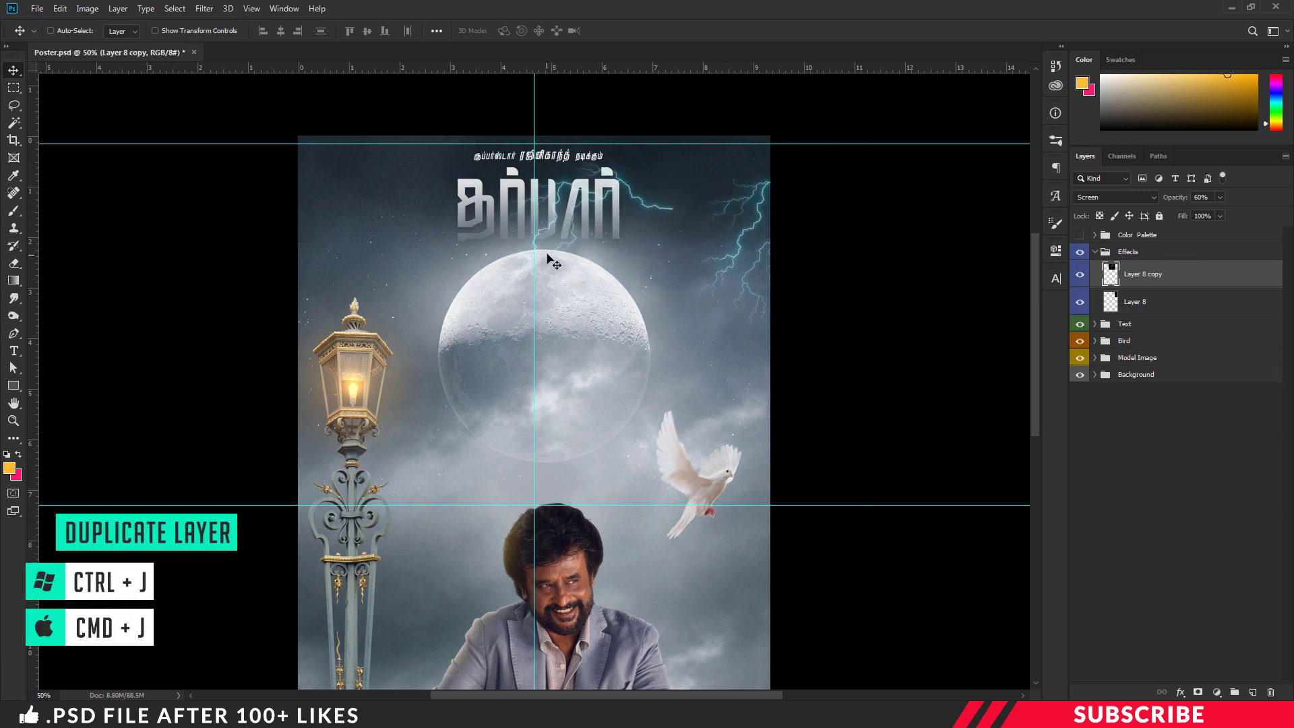
pyautogui.hotkey('ctrl', 't')
pyautogui.rightClick(593, 229)
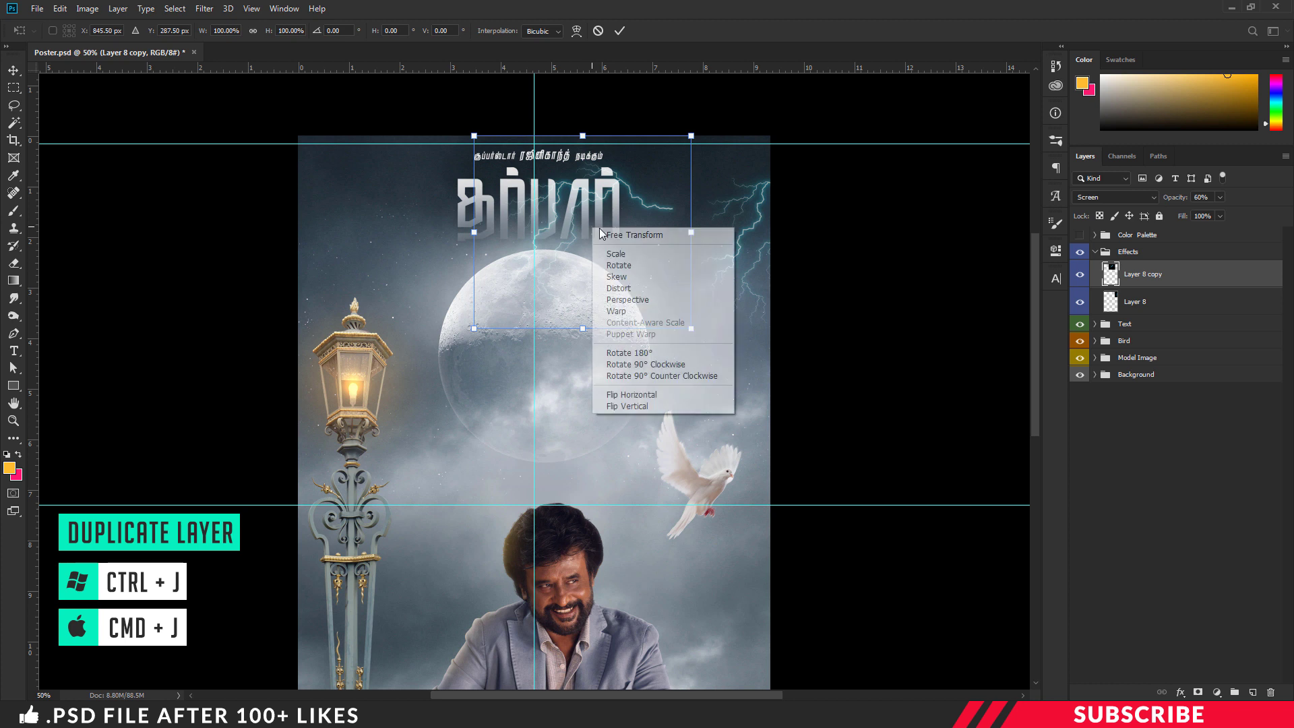
pyautogui.click(667, 398)
pyautogui.moveTo(625, 214); pyautogui.dragTo(354, 205)
pyautogui.rightClick(355, 205)
pyautogui.click(413, 384)
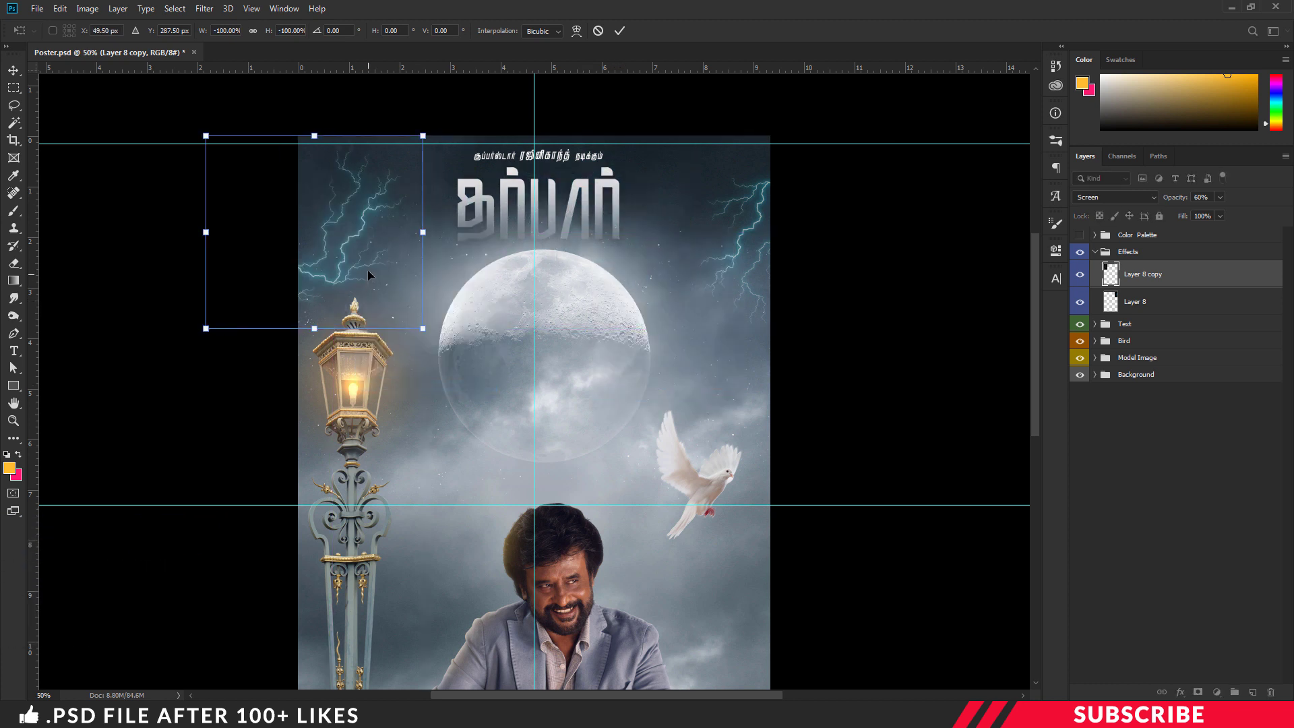
pyautogui.moveTo(367, 269); pyautogui.dragTo(333, 256)
pyautogui.press('Return')
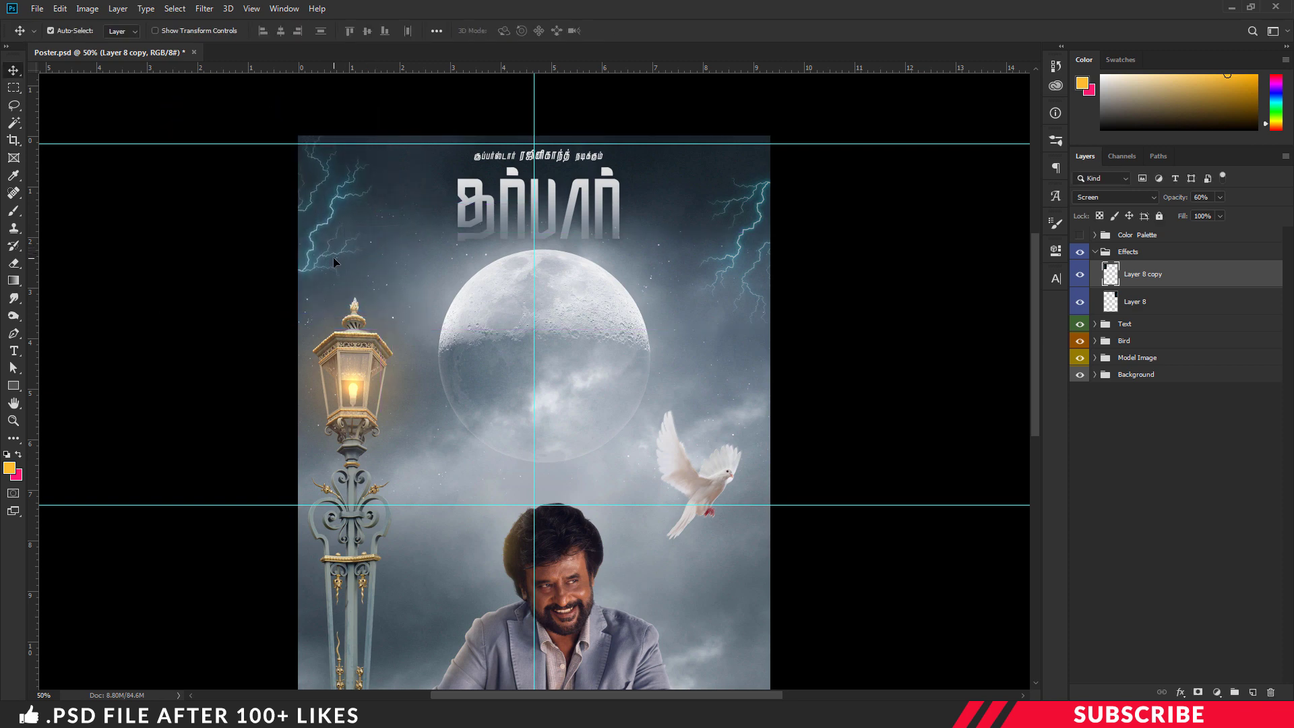
# Hide the guides and add a Color Lookup adjustment layer above the lightning layers in the Effects group
pyautogui.hotkey('ctrl', '-')
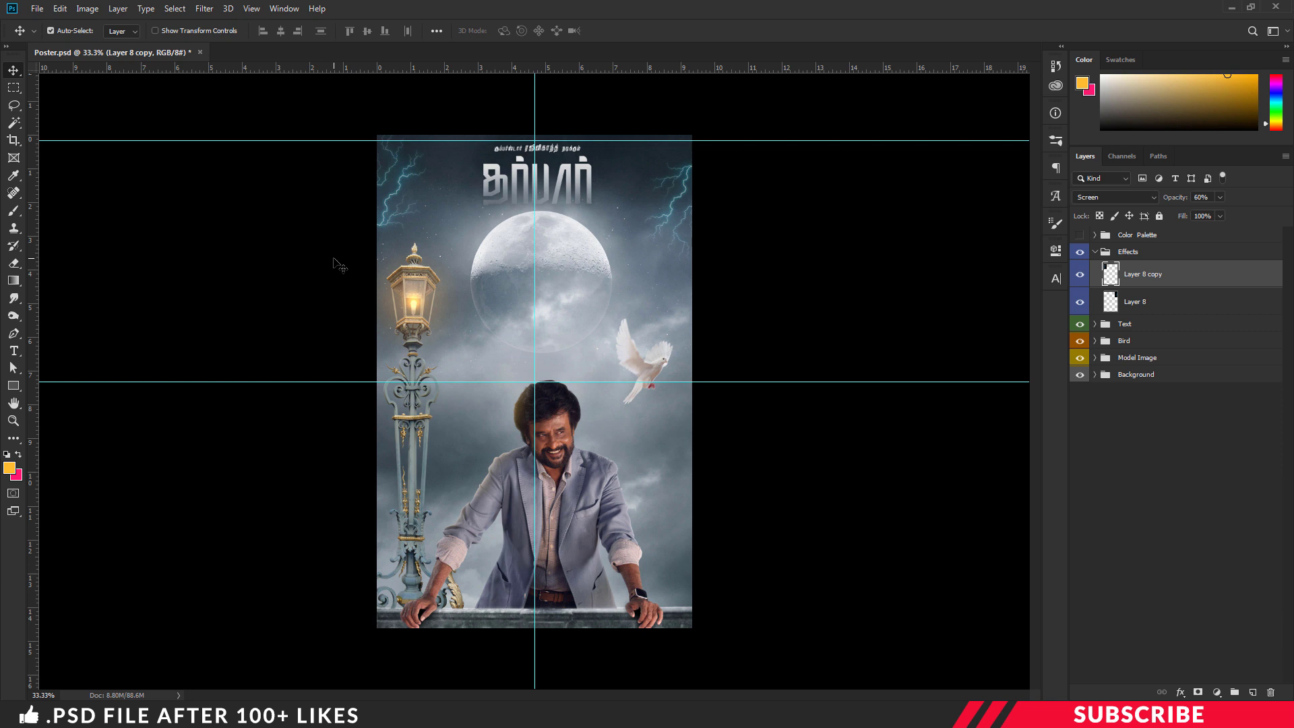
pyautogui.hotkey('ctrl', ';')
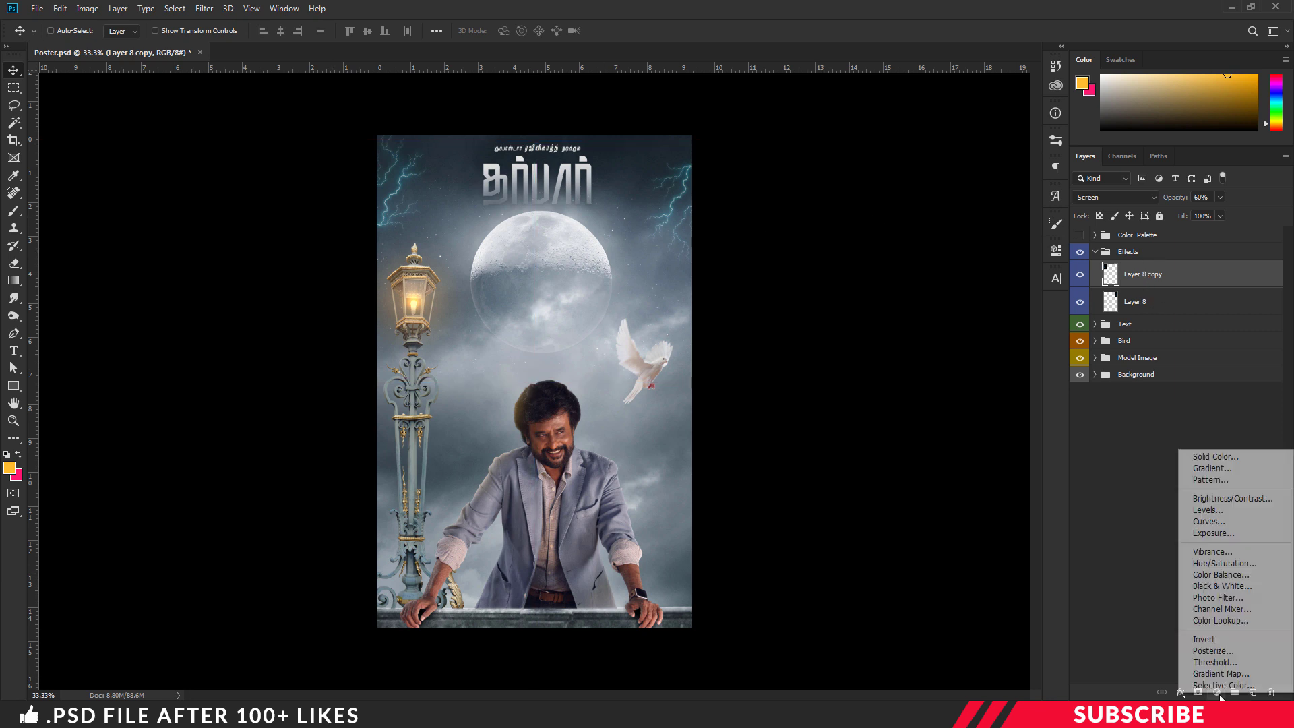
pyautogui.click(1217, 692)
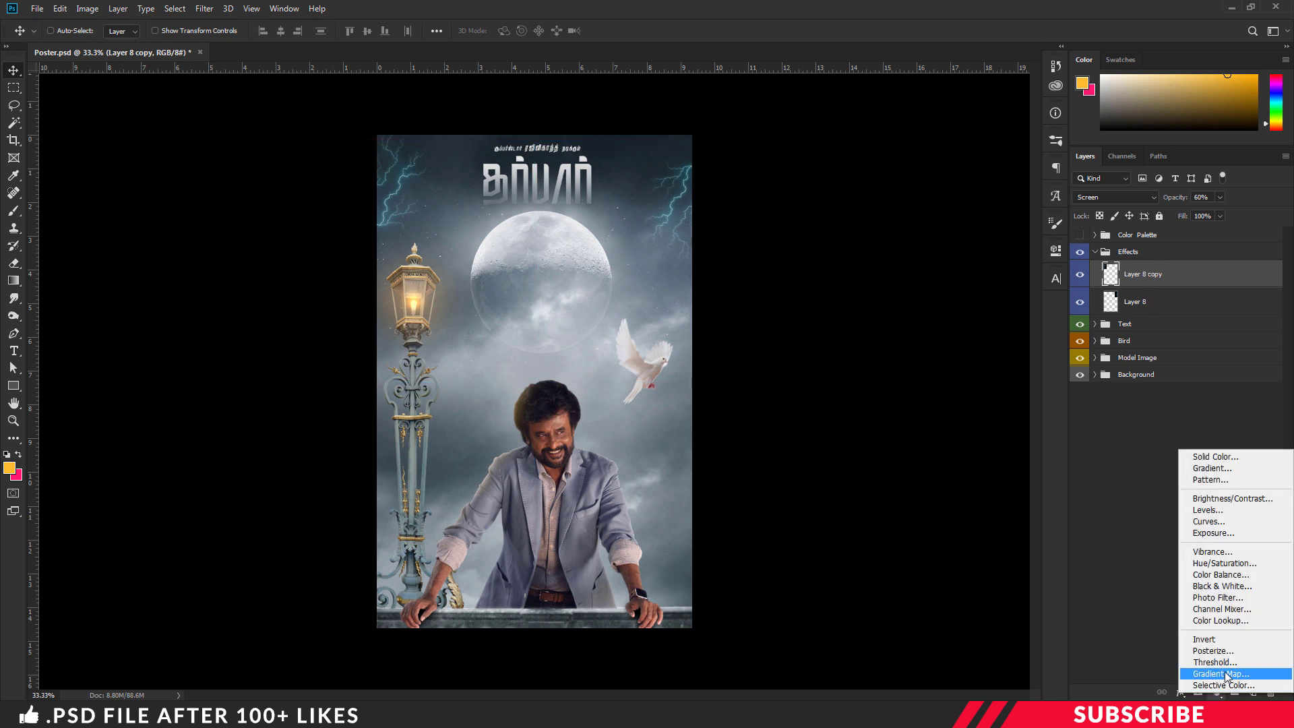
pyautogui.click(1222, 620)
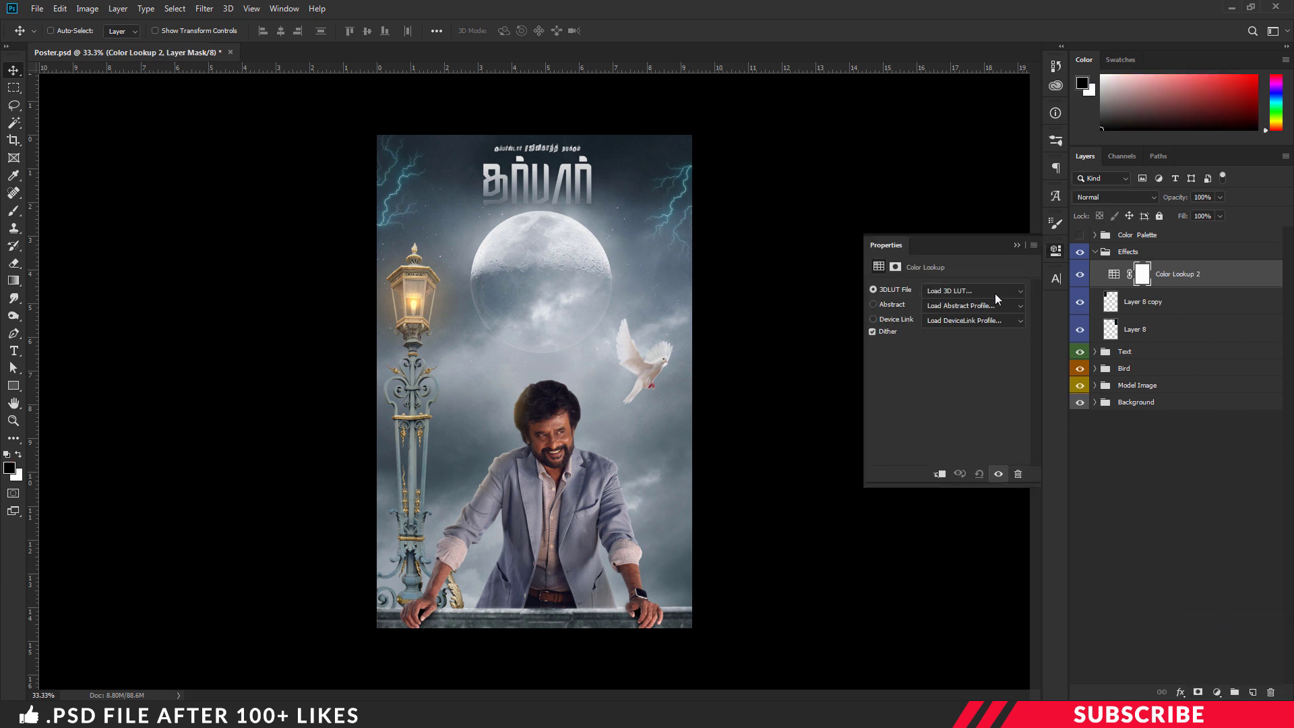
# Apply the HorrorBlue.3DL lookup table to the Color Lookup layer and set the layer's opacity to 36%
pyautogui.click(996, 293)
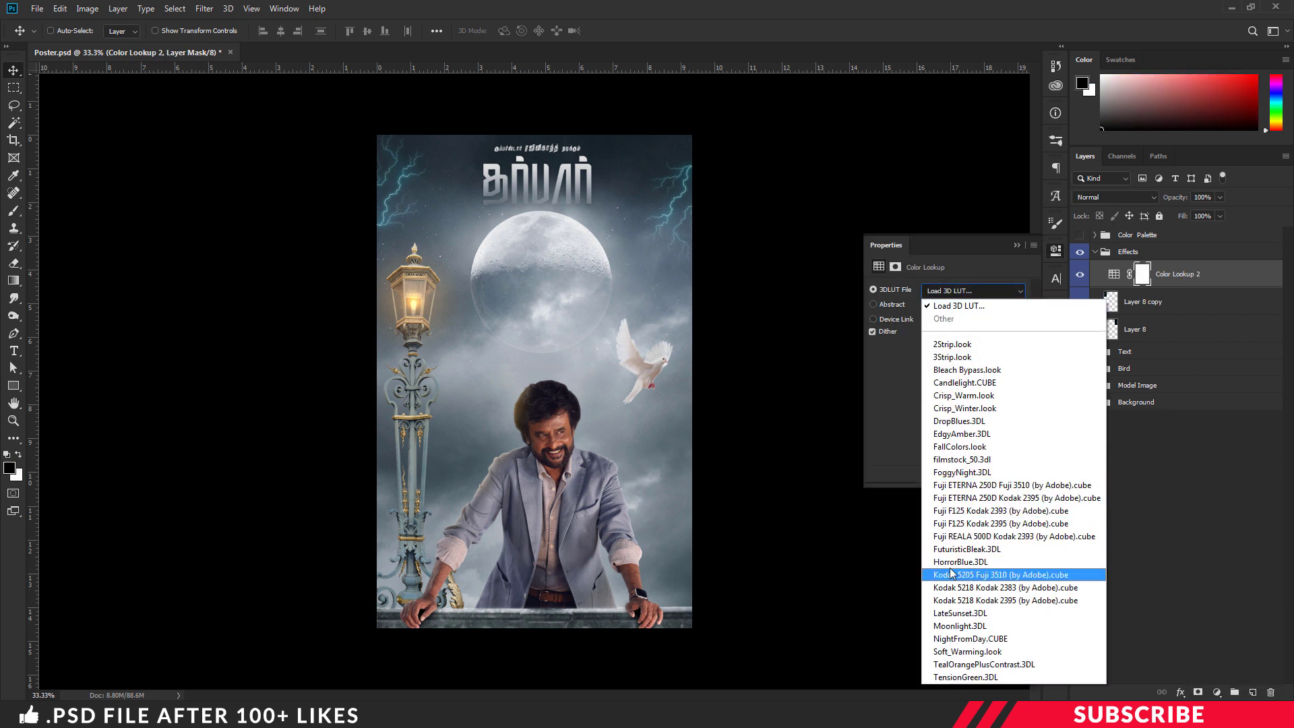
pyautogui.click(965, 563)
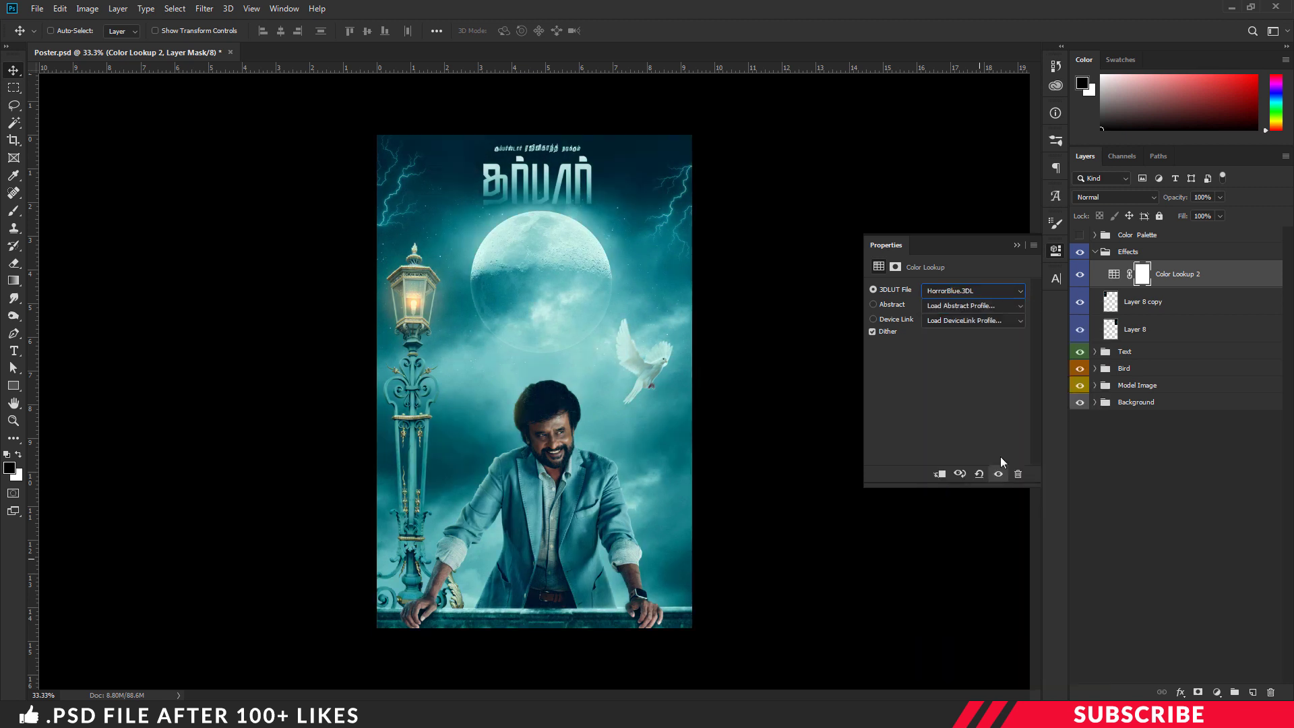
pyautogui.click(1056, 253)
pyautogui.click(1212, 198)
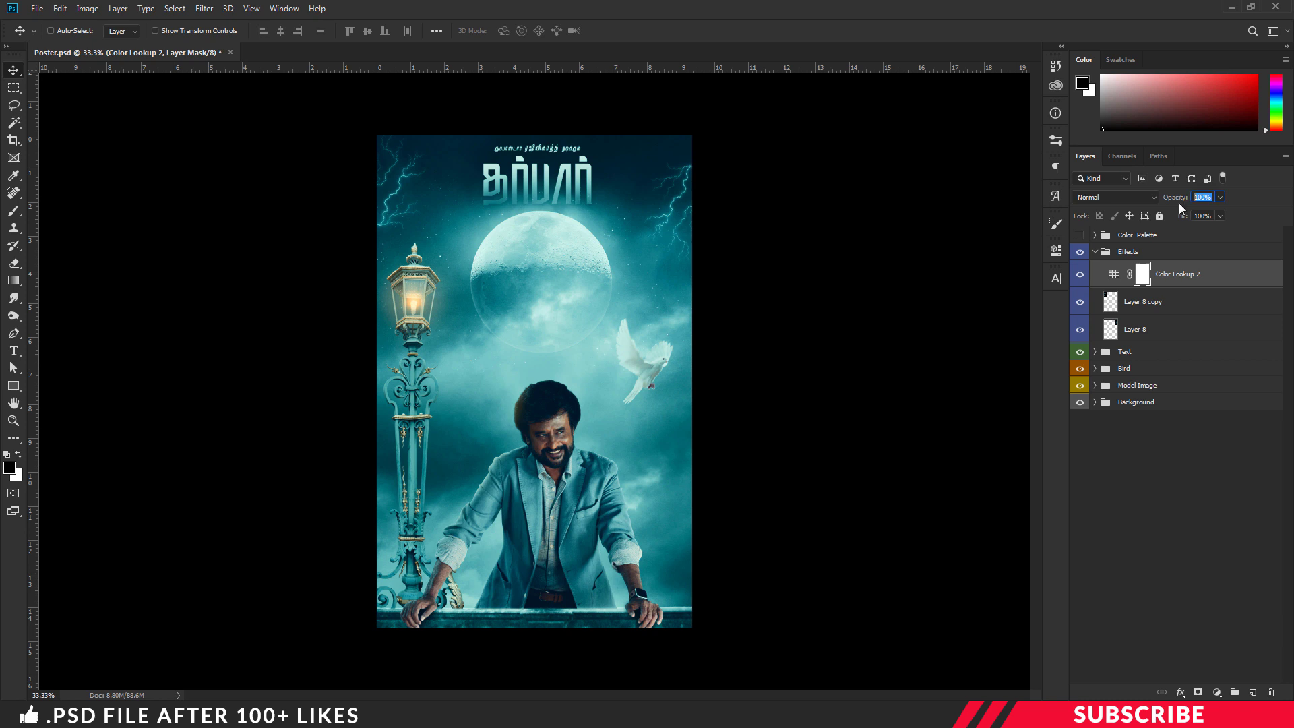
pyautogui.write('36')
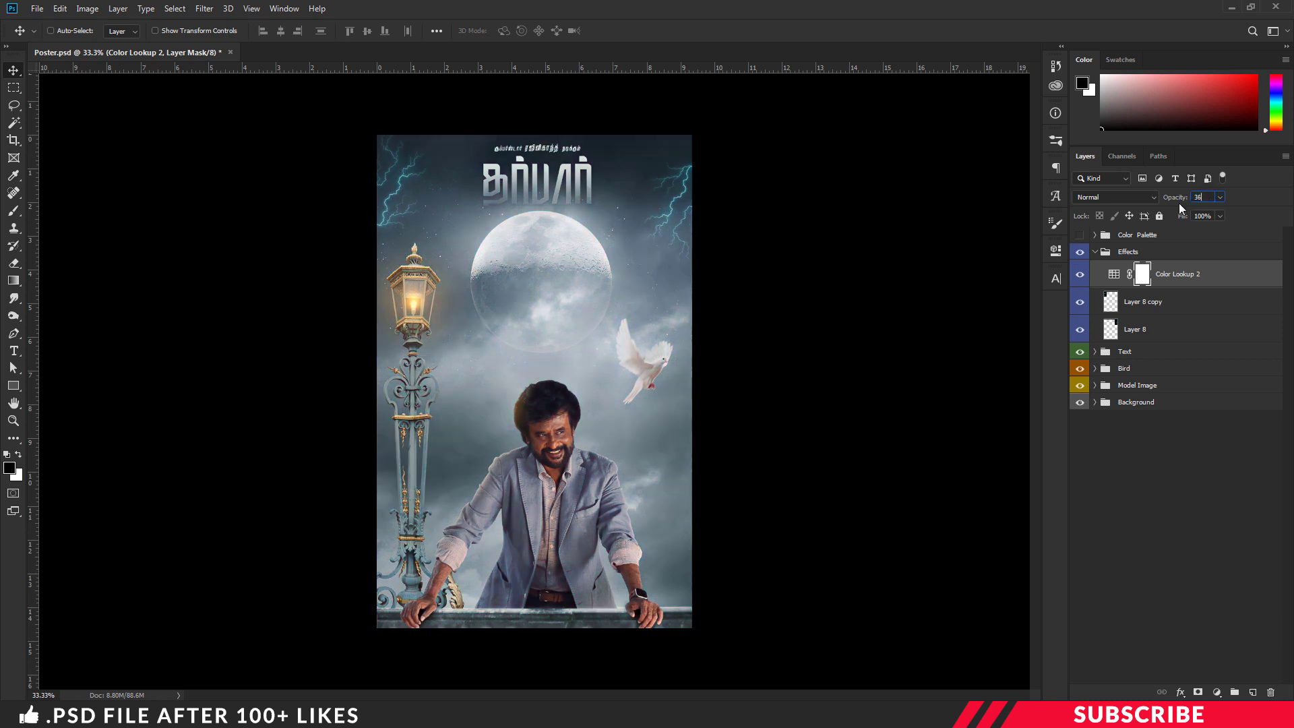